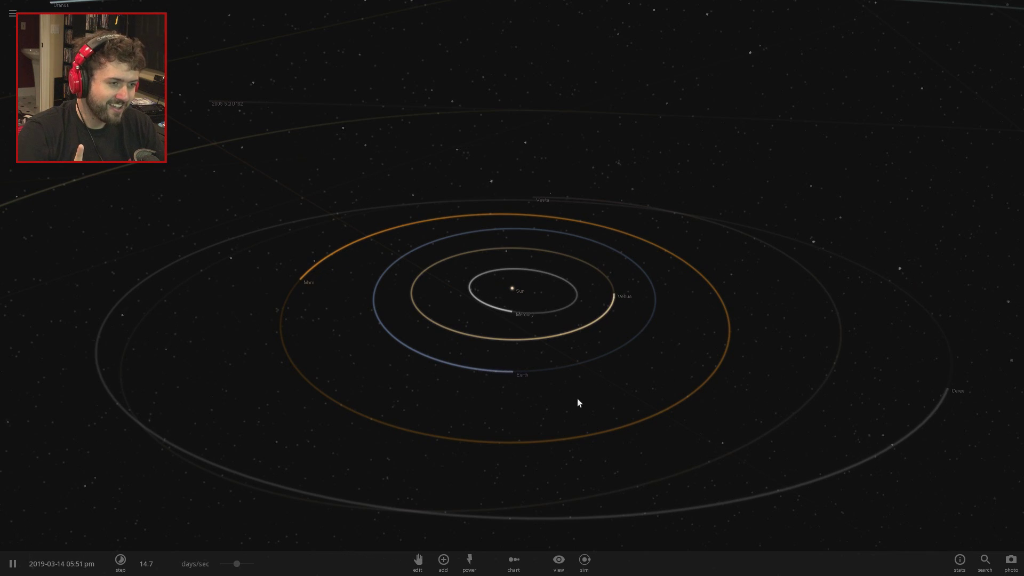
- Focus on the Sun at the centre of the solar system and open its properties
{"action": "left_click_drag", "start_coordinate": [577, 398], "coordinate": [571, 427]}
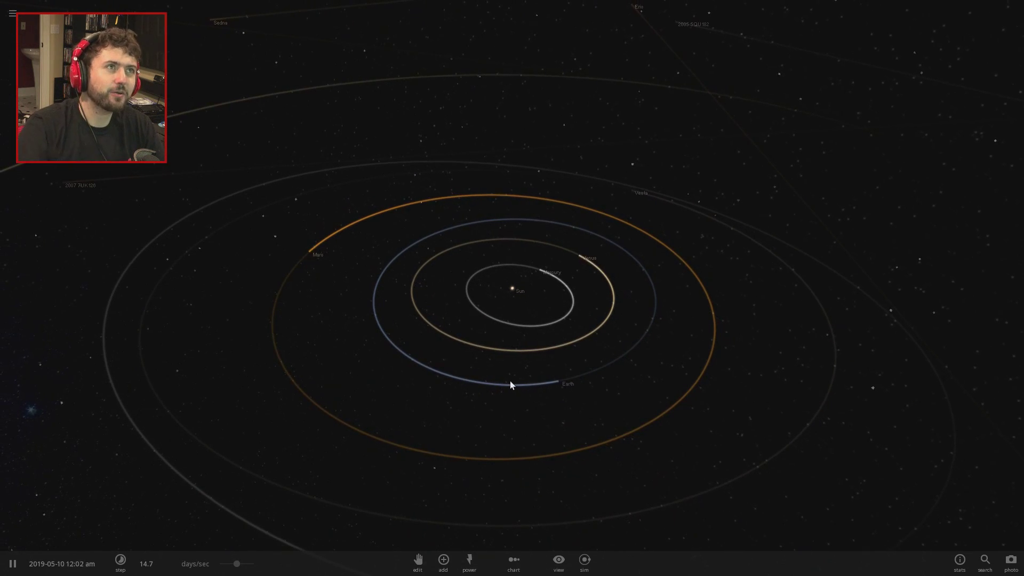
{"action": "left_click_drag", "start_coordinate": [509, 381], "coordinate": [395, 338]}
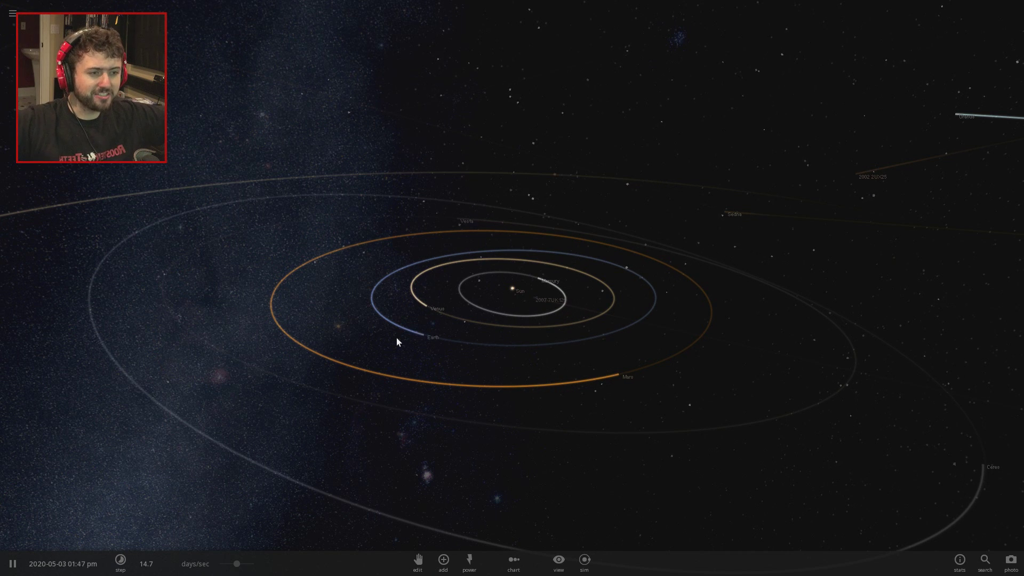
{"action": "left_click_drag", "start_coordinate": [556, 417], "coordinate": [561, 442]}
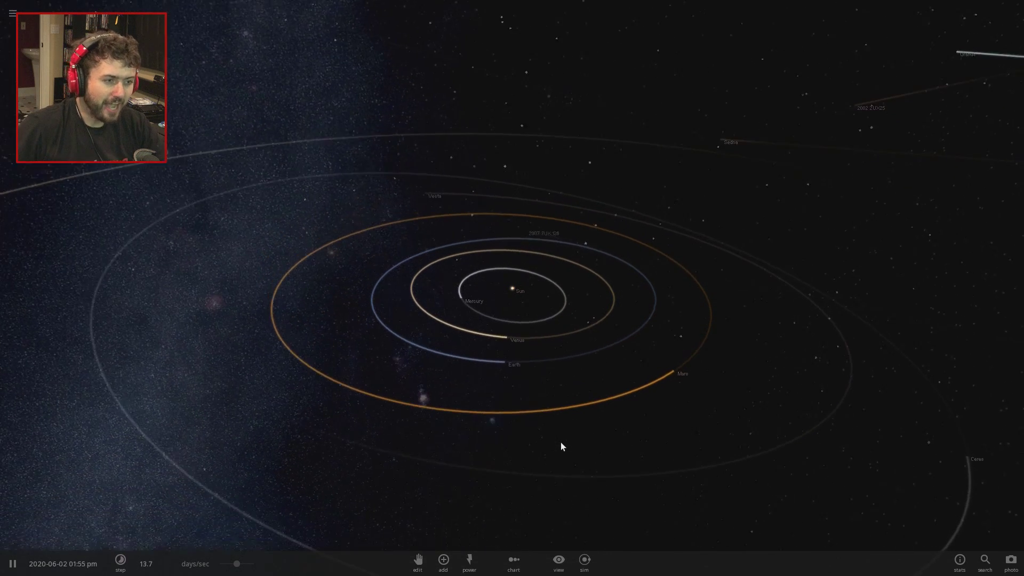
{"action": "left_click", "coordinate": [512, 289]}
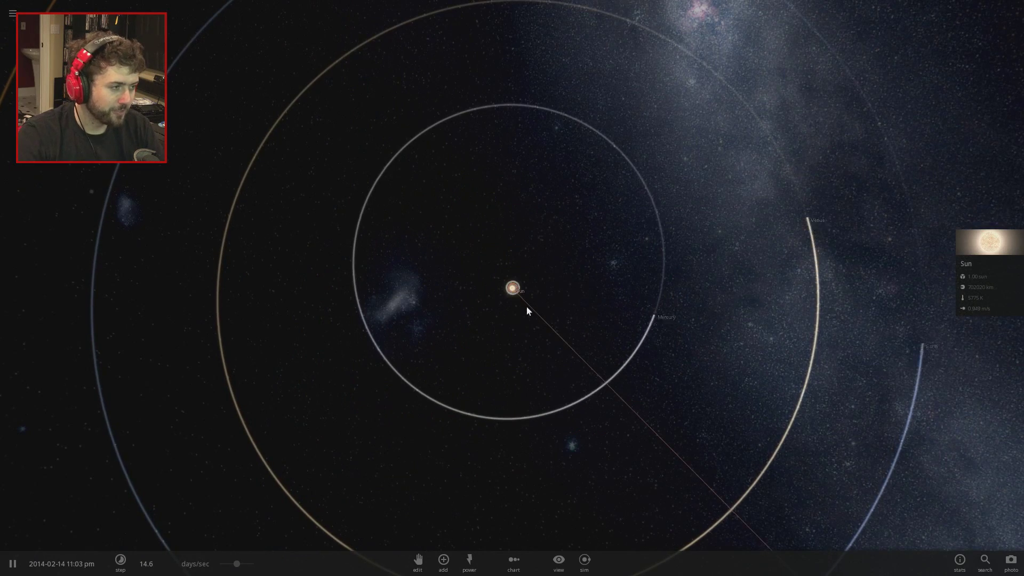
{"action": "scroll", "coordinate": [526, 306], "scroll_direction": "up", "scroll_amount": 10}
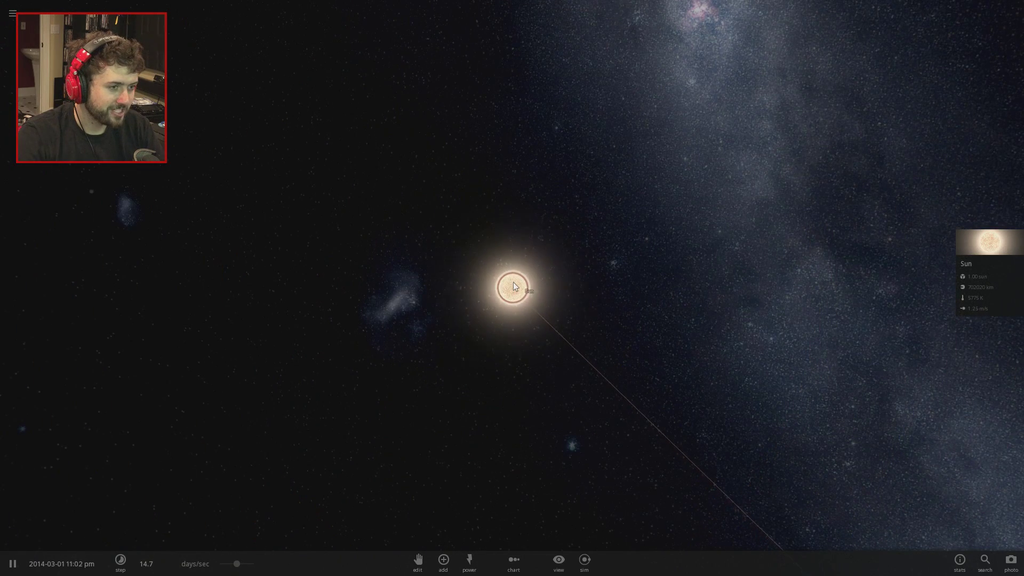
{"action": "double_click", "coordinate": [513, 284]}
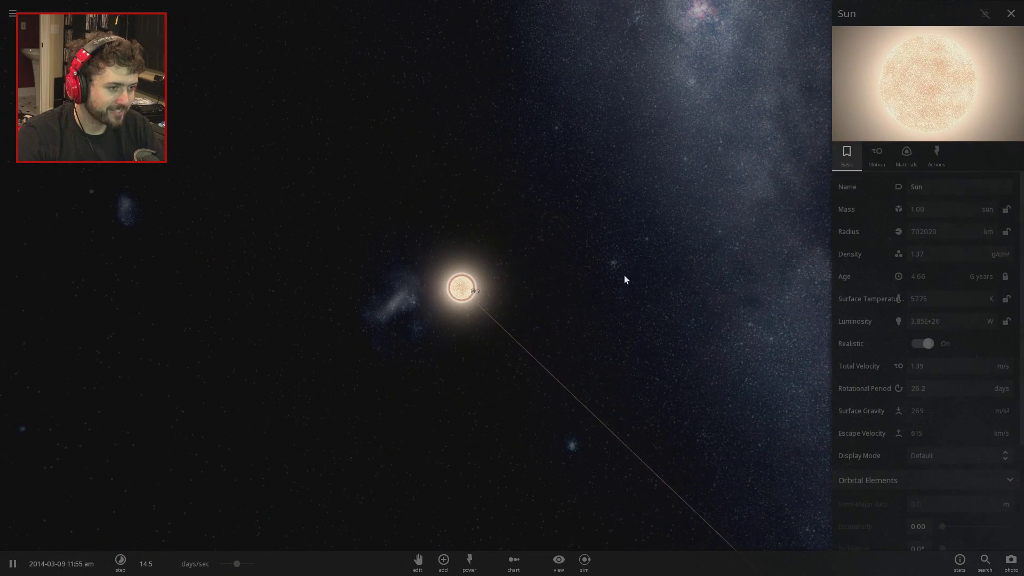
- Turn off the Sun's realistic mode and set its mass to 2.00 sun
{"action": "left_click", "coordinate": [986, 213]}
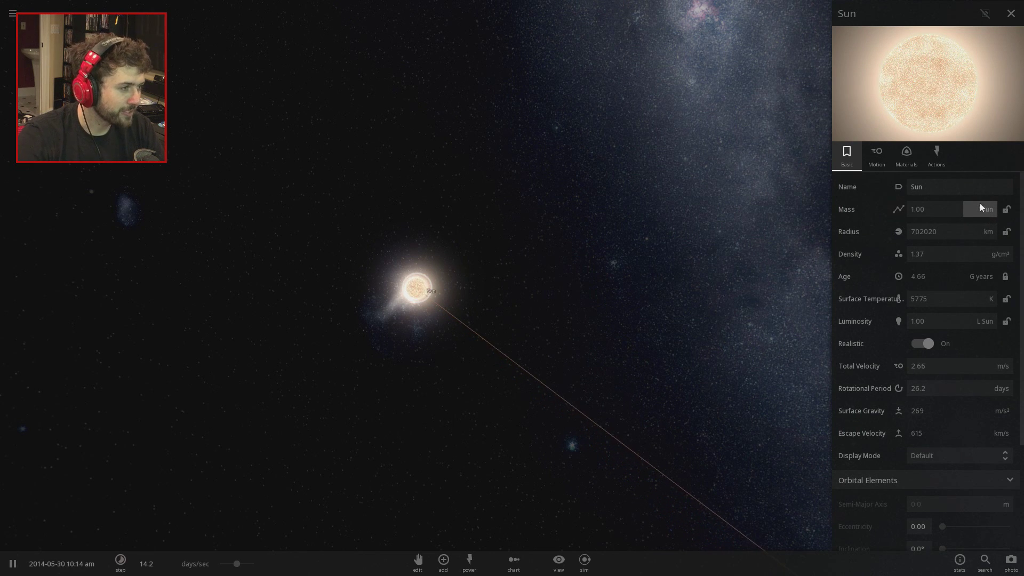
{"action": "left_click", "coordinate": [930, 341]}
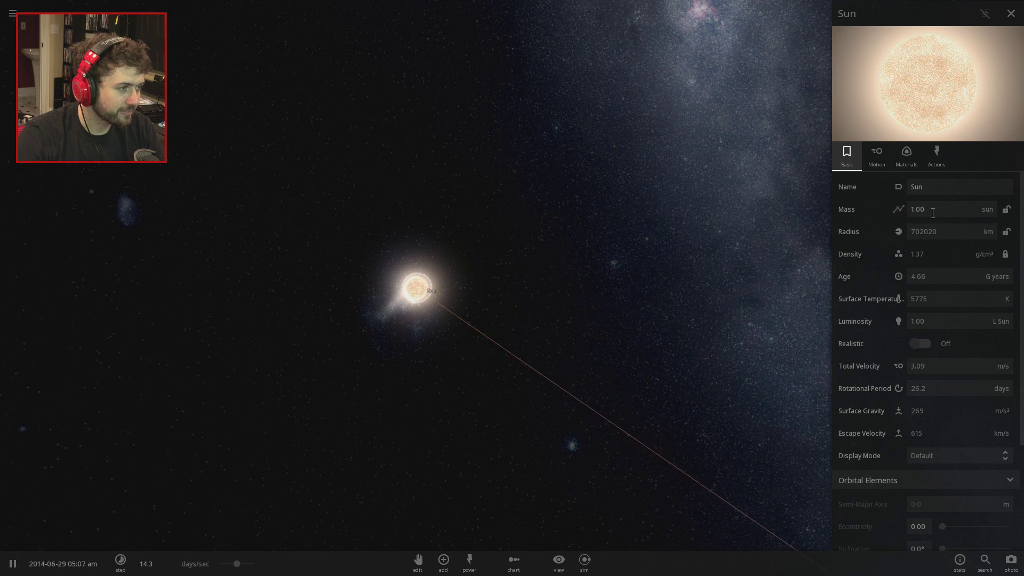
{"action": "type", "text": "2"}
{"action": "key", "text": "Return"}
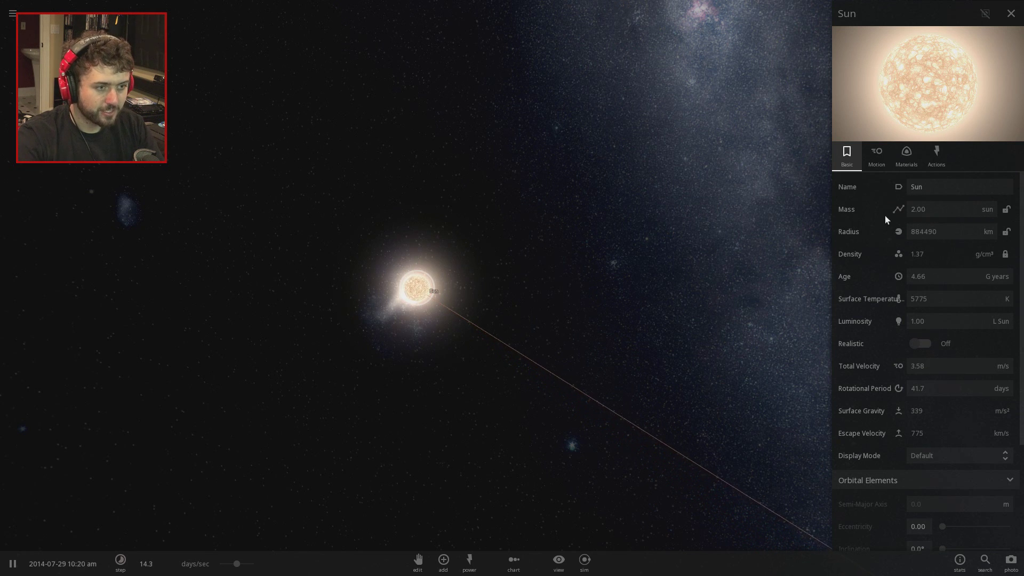
- Examine the inner planets' orbits around the heavier Sun from several angles and distances
{"action": "scroll", "coordinate": [574, 309], "scroll_direction": "down", "scroll_amount": 10}
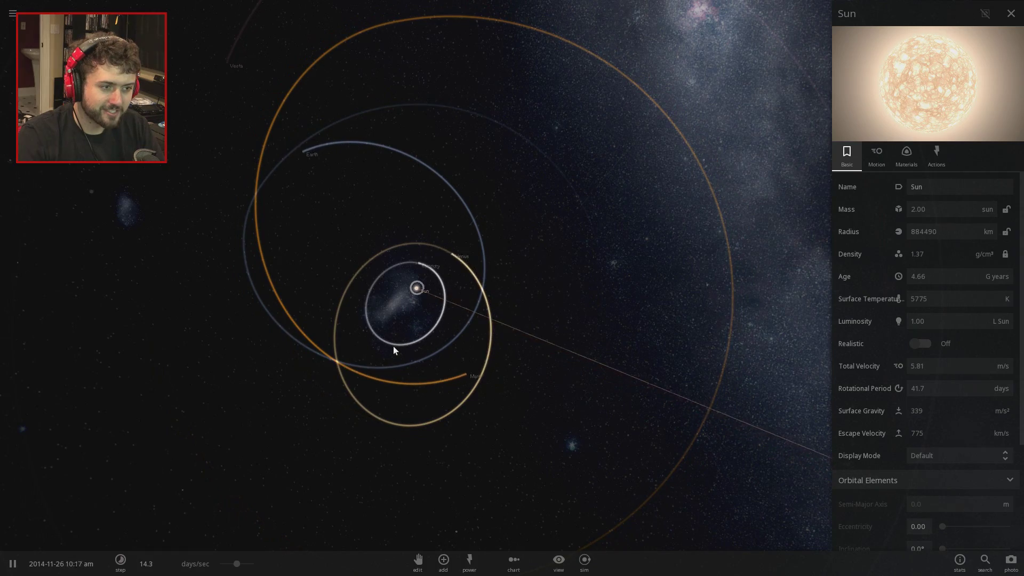
{"action": "left_click_drag", "start_coordinate": [394, 350], "coordinate": [519, 278]}
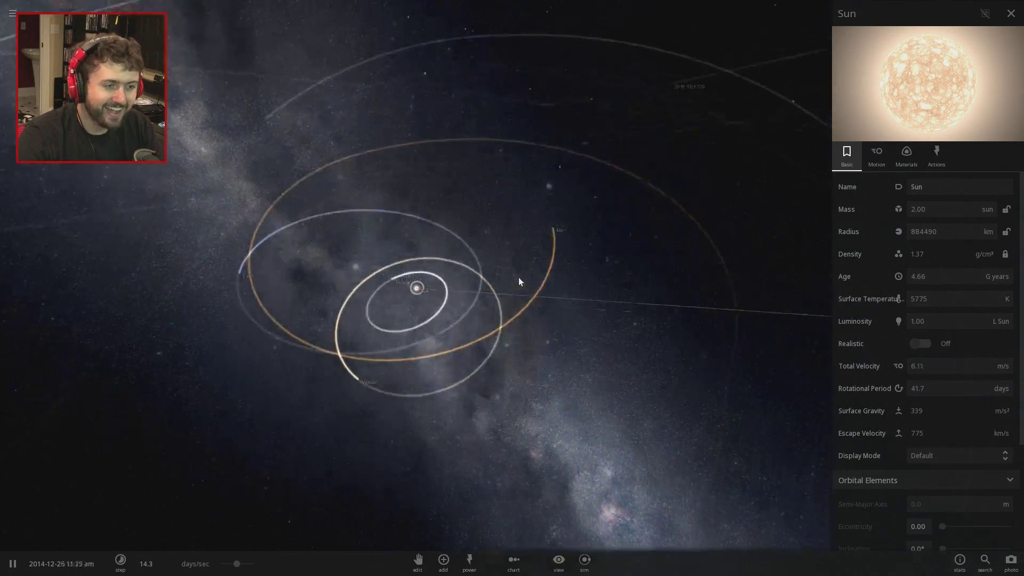
{"action": "scroll", "coordinate": [425, 349], "scroll_direction": "up", "scroll_amount": 3}
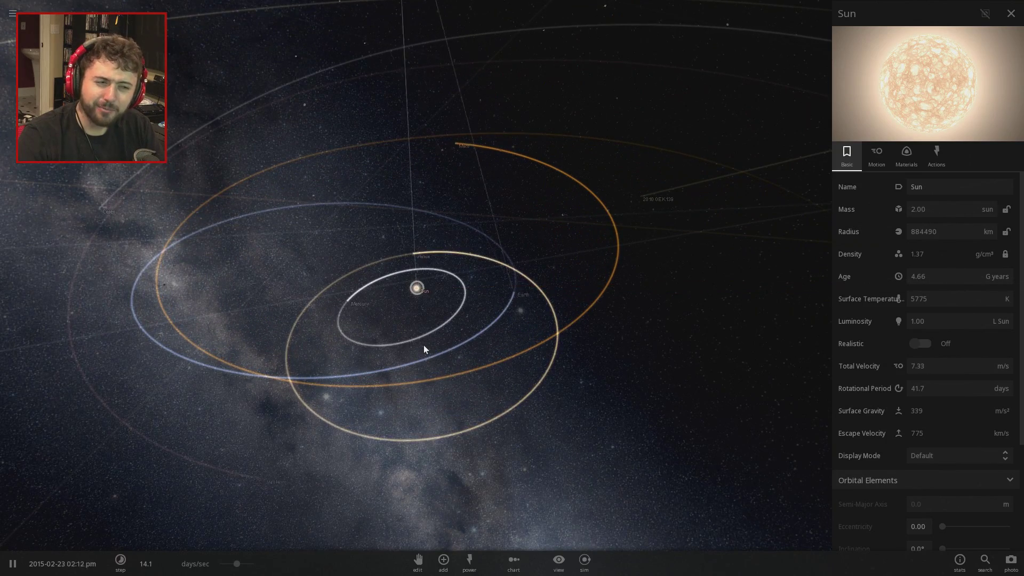
{"action": "scroll", "coordinate": [424, 347], "scroll_direction": "up", "scroll_amount": 3}
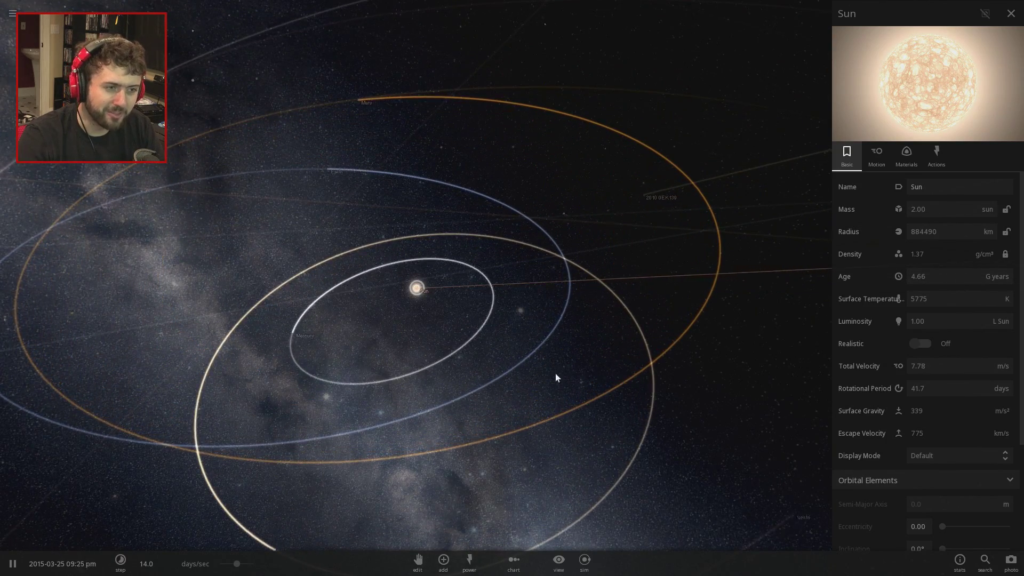
{"action": "scroll", "coordinate": [555, 374], "scroll_direction": "down", "scroll_amount": 6}
{"action": "left_click_drag", "start_coordinate": [555, 373], "coordinate": [361, 344]}
{"action": "scroll", "coordinate": [566, 333], "scroll_direction": "up", "scroll_amount": 3}
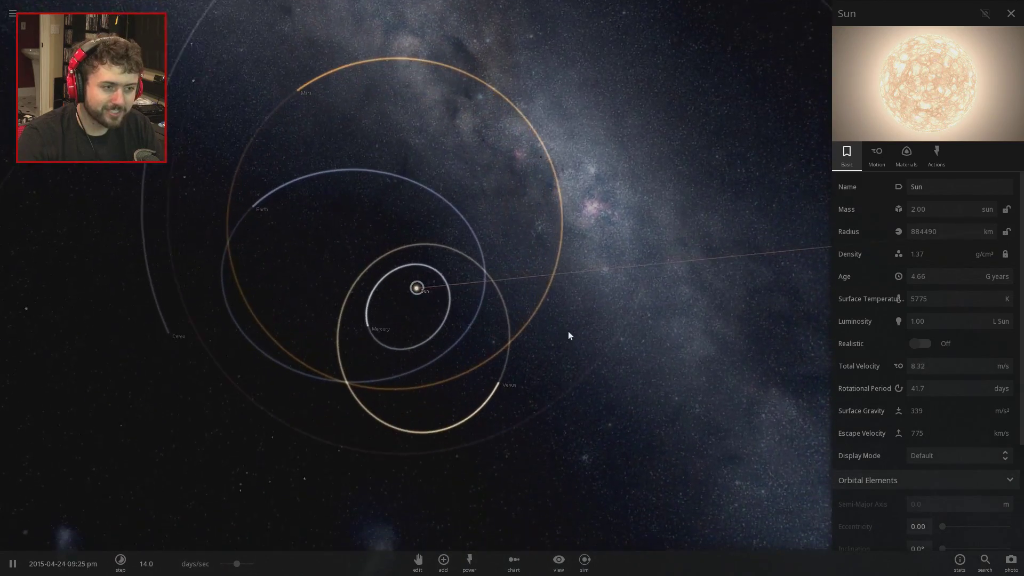
{"action": "left_click_drag", "start_coordinate": [525, 210], "coordinate": [181, 332]}
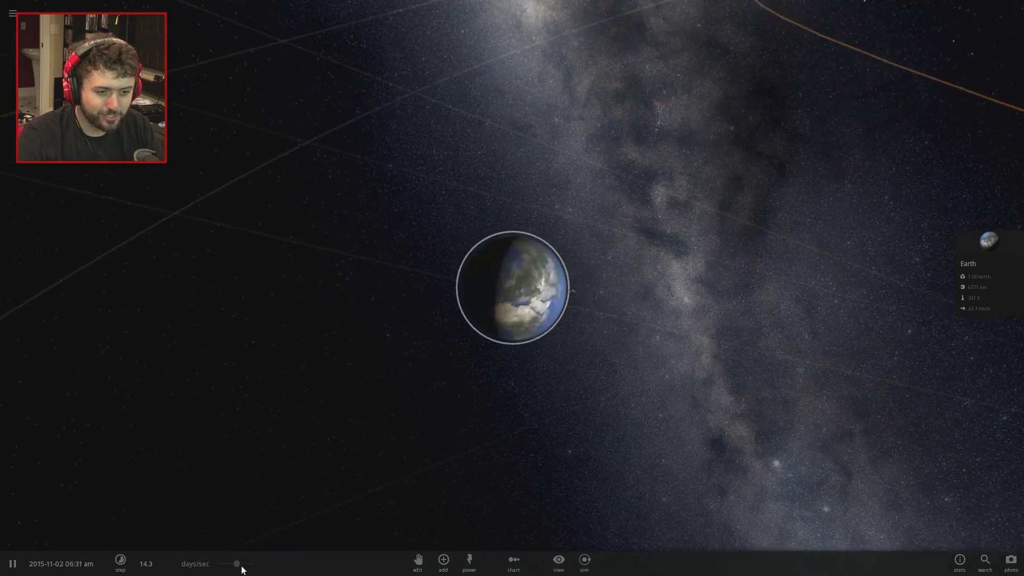
- Slow the simulation to about 51 minutes per second with Earth in close-up
{"action": "left_click_drag", "start_coordinate": [242, 569], "coordinate": [231, 566]}
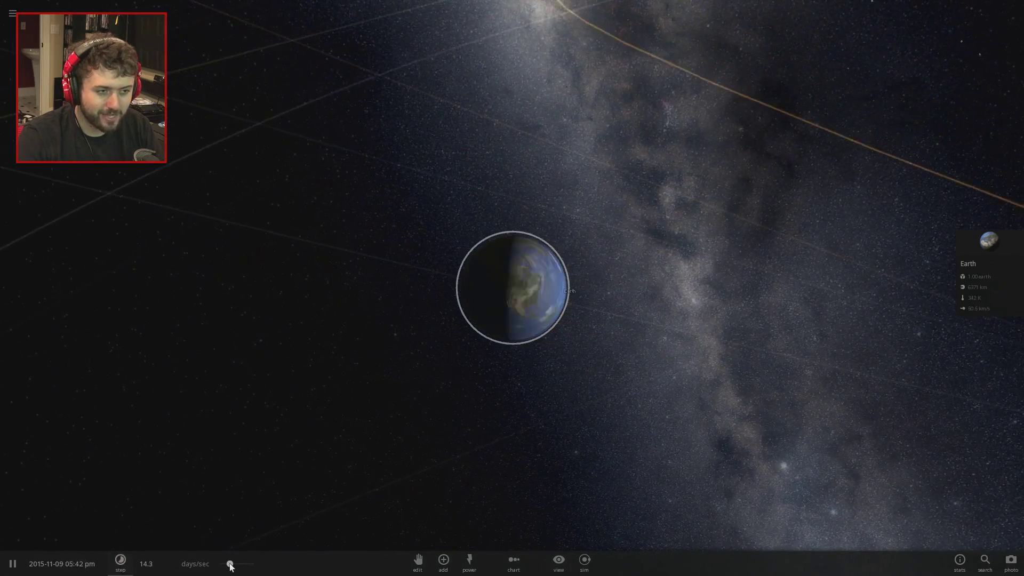
{"action": "left_click_drag", "start_coordinate": [484, 447], "coordinate": [500, 338]}
{"action": "scroll", "coordinate": [513, 338], "scroll_direction": "up", "scroll_amount": 5}
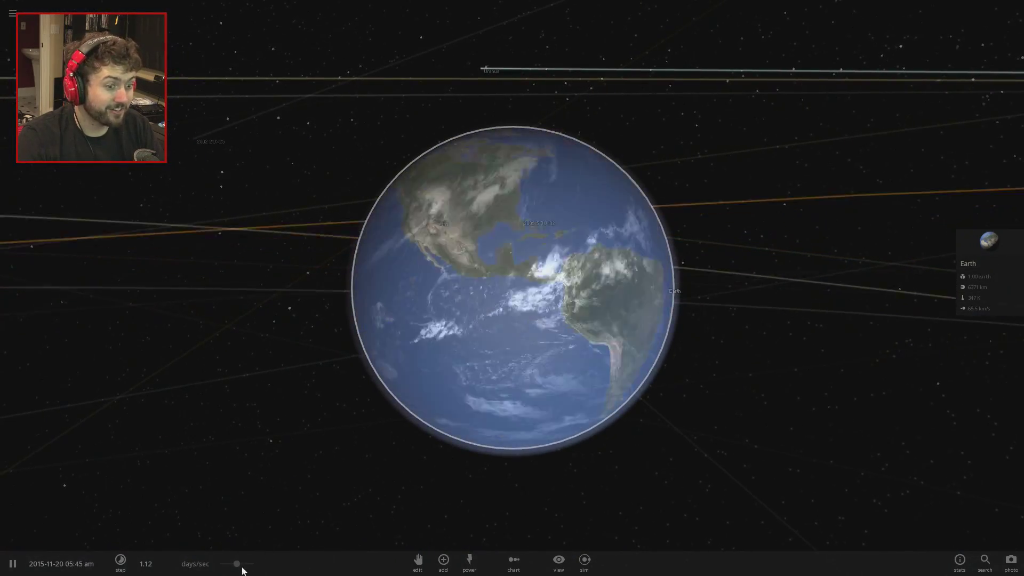
{"action": "left_click_drag", "start_coordinate": [239, 567], "coordinate": [237, 567]}
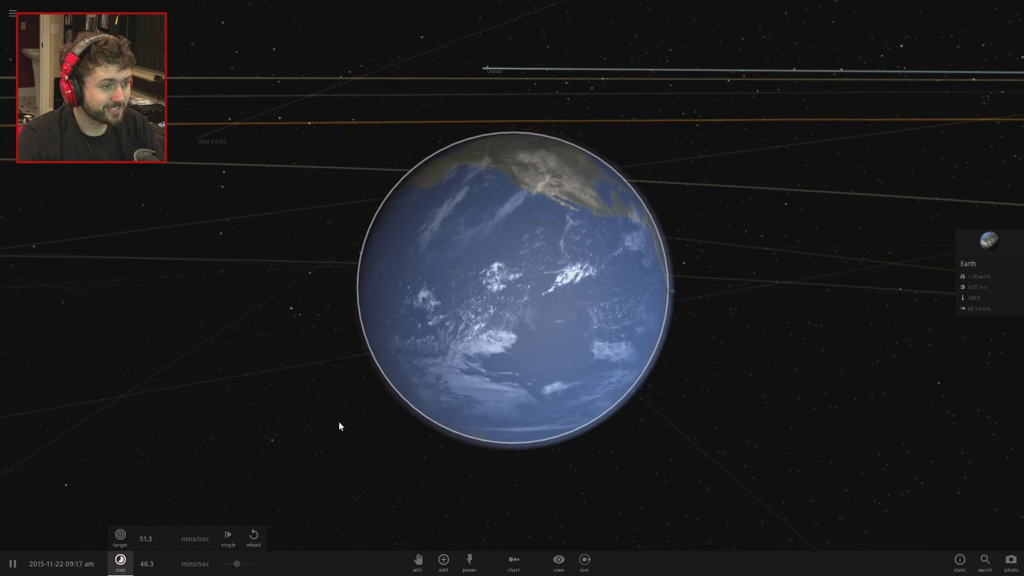
- Inspect Earth from several sides and distances, ending with a close view of its surface
{"action": "scroll", "coordinate": [338, 421], "scroll_direction": "down", "scroll_amount": 5}
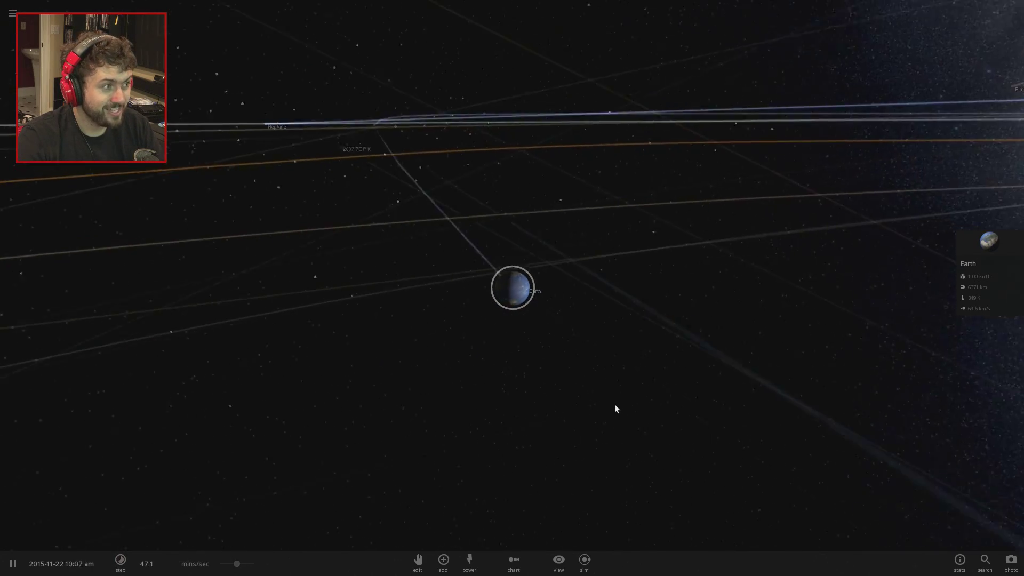
{"action": "left_click_drag", "start_coordinate": [615, 408], "coordinate": [384, 347]}
{"action": "scroll", "coordinate": [782, 369], "scroll_direction": "up", "scroll_amount": 3}
{"action": "scroll", "coordinate": [648, 301], "scroll_direction": "up", "scroll_amount": 3}
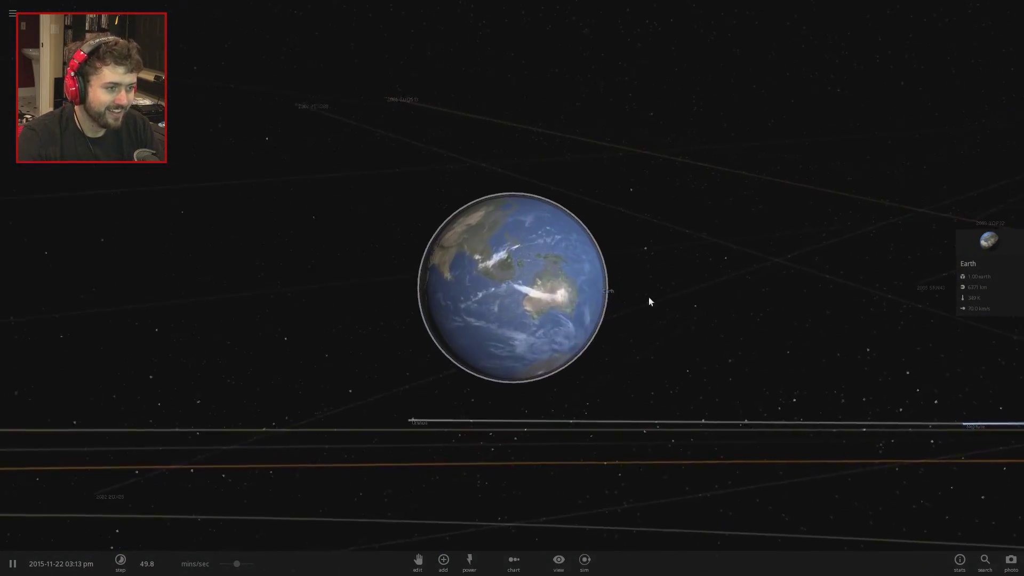
{"action": "left_click_drag", "start_coordinate": [649, 297], "coordinate": [587, 341]}
{"action": "scroll", "coordinate": [585, 335], "scroll_direction": "up", "scroll_amount": 3}
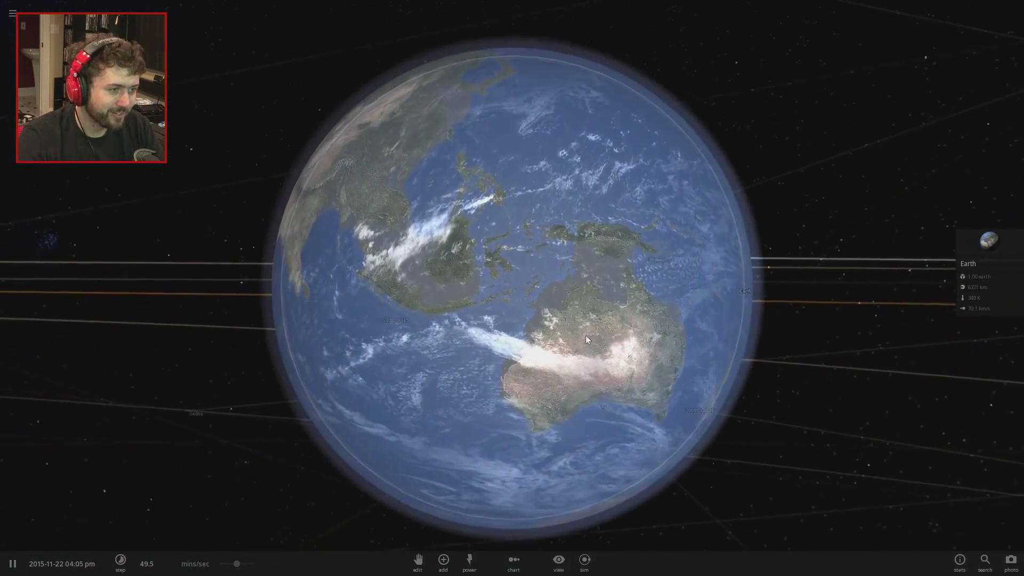
- Speed up the simulation to about 28 days per second while keeping Earth in view
{"action": "scroll", "coordinate": [495, 335], "scroll_direction": "down", "scroll_amount": 2}
{"action": "left_click_drag", "start_coordinate": [237, 565], "coordinate": [283, 561]}
{"action": "scroll", "coordinate": [459, 458], "scroll_direction": "down", "scroll_amount": 4}
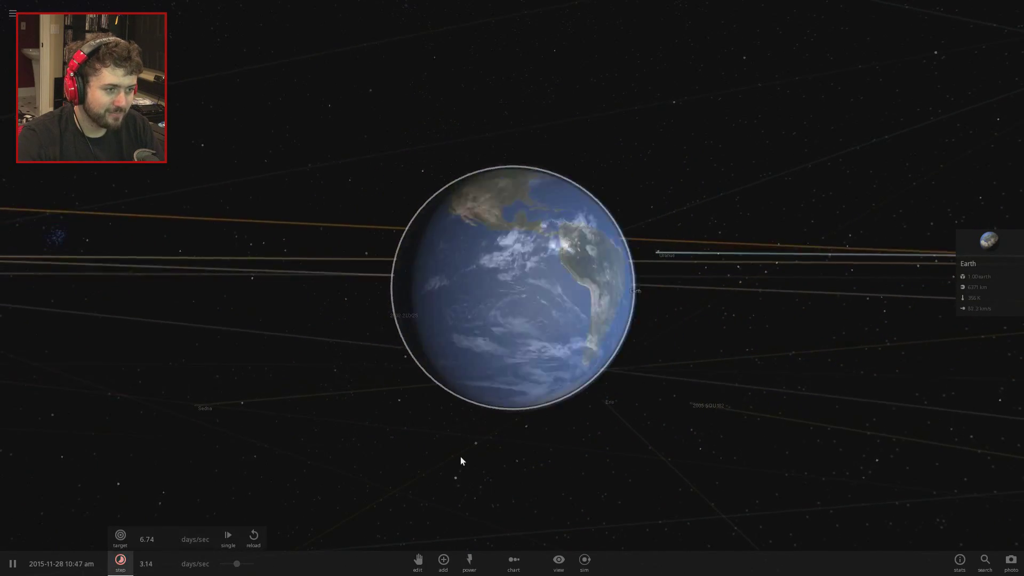
{"action": "scroll", "coordinate": [533, 382], "scroll_direction": "up", "scroll_amount": 3}
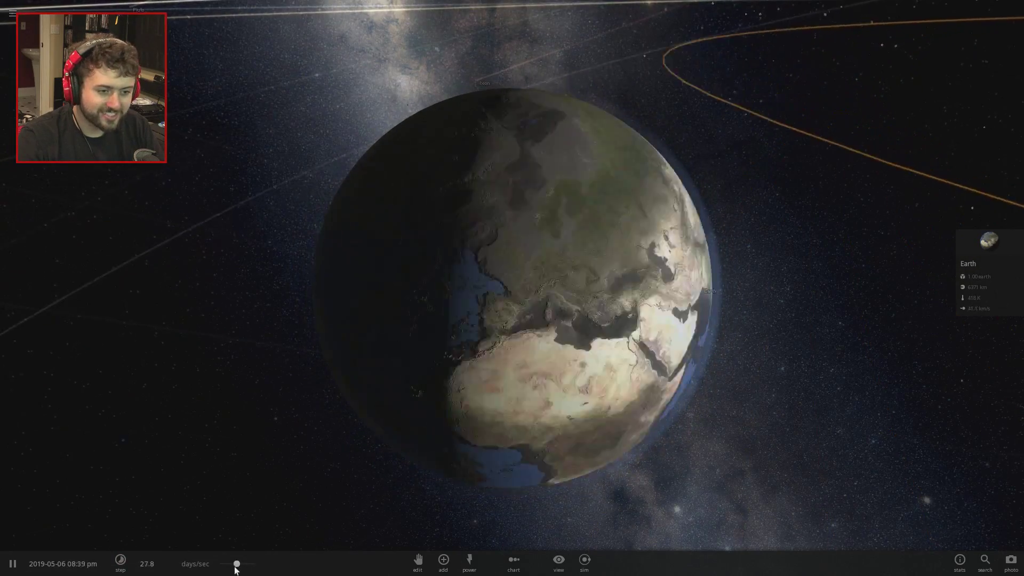
- Slow the simulation to about 2 hours per second and inspect Earth's continents and oceans
{"action": "left_click_drag", "start_coordinate": [235, 566], "coordinate": [219, 566]}
{"action": "left_click_drag", "start_coordinate": [683, 424], "coordinate": [496, 392]}
{"action": "left_click_drag", "start_coordinate": [733, 373], "coordinate": [633, 415]}
{"action": "scroll", "coordinate": [642, 284], "scroll_direction": "up", "scroll_amount": 3}
{"action": "scroll", "coordinate": [640, 310], "scroll_direction": "down", "scroll_amount": 5}
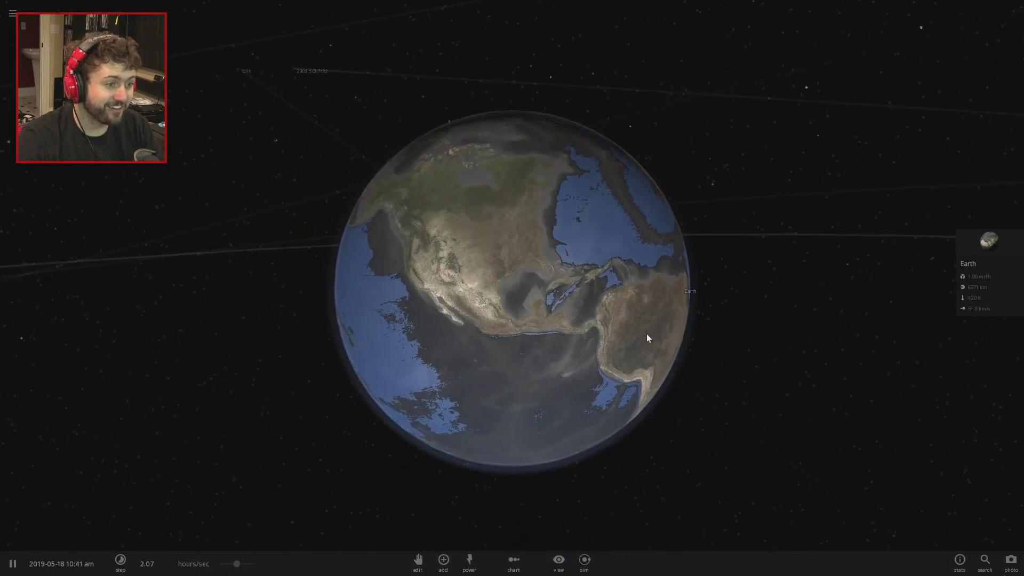
- Check Earth's place on its orbit among the inner planets and examine both its dark and sunlit sides
{"action": "scroll", "coordinate": [620, 321], "scroll_direction": "down", "scroll_amount": 8}
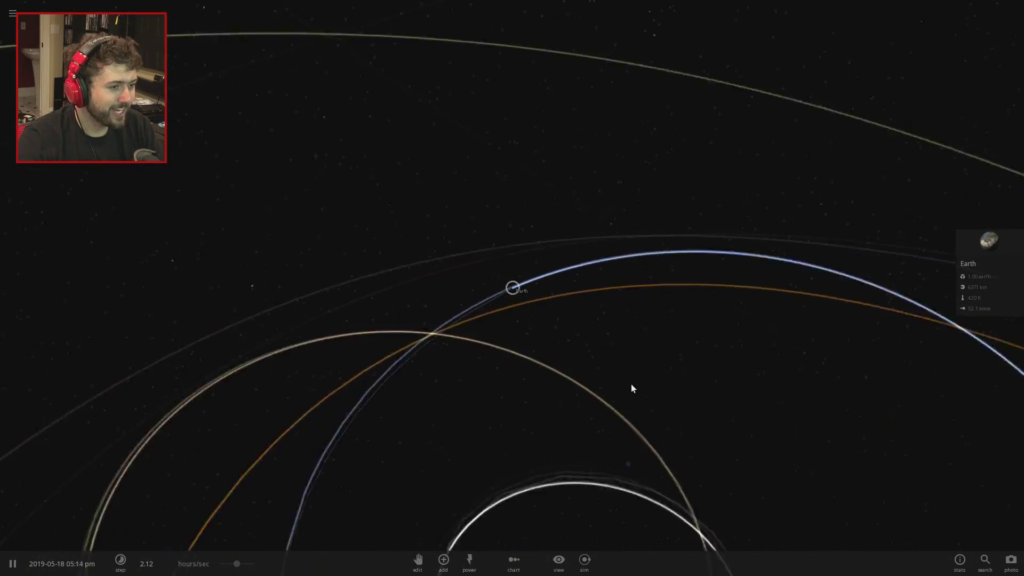
{"action": "scroll", "coordinate": [632, 388], "scroll_direction": "down", "scroll_amount": 3}
{"action": "scroll", "coordinate": [561, 357], "scroll_direction": "up", "scroll_amount": 10}
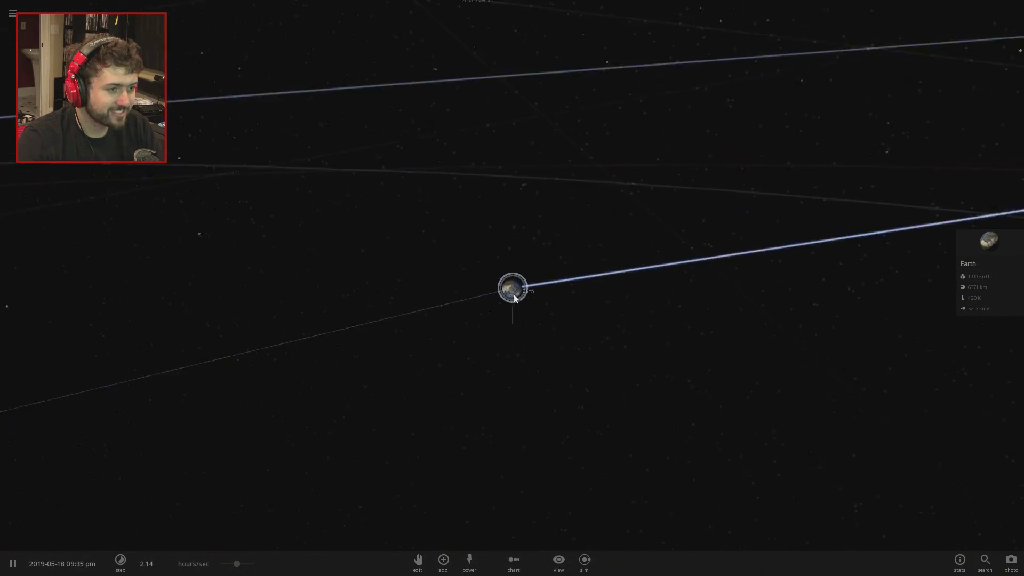
{"action": "scroll", "coordinate": [514, 295], "scroll_direction": "up", "scroll_amount": 5}
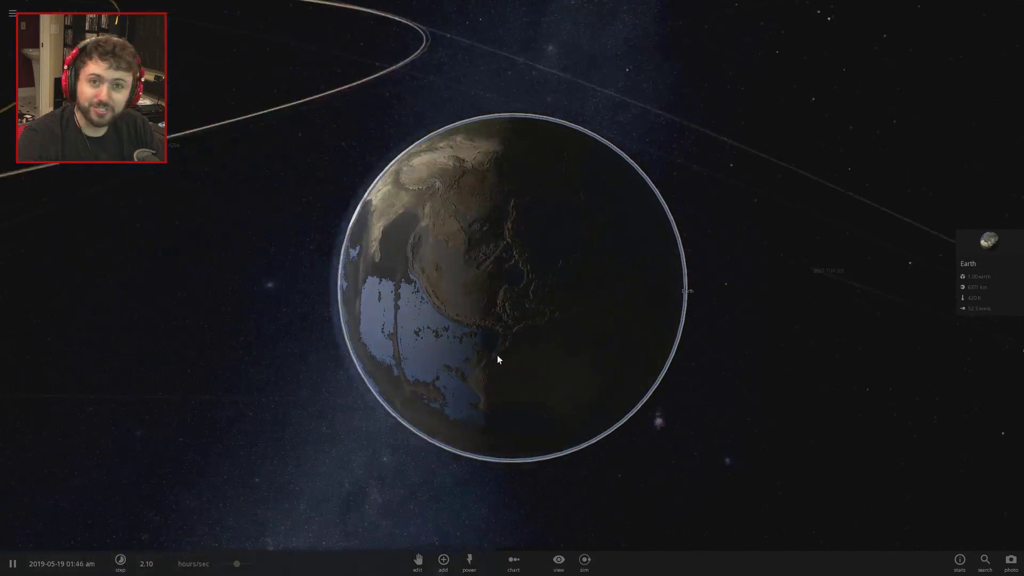
{"action": "left_click_drag", "start_coordinate": [497, 355], "coordinate": [731, 398]}
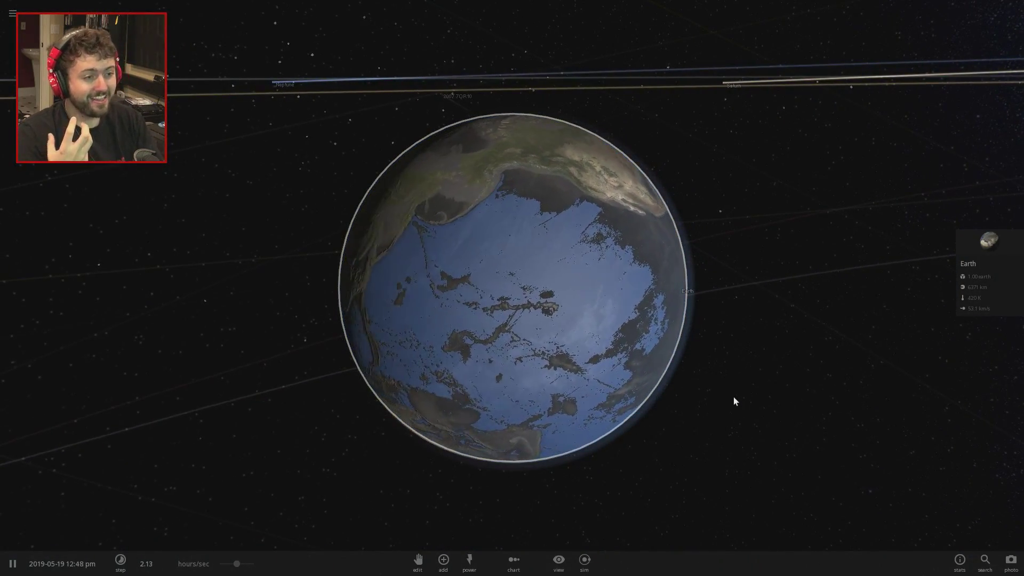
- Adjust the simulation speed and follow Earth along its orbit around the Sun
{"action": "mouse_move", "coordinate": [236, 564]}
{"action": "left_mouse_down"}
{"action": "mouse_move", "coordinate": [254, 566]}
{"action": "mouse_move", "coordinate": [224, 567]}
{"action": "left_mouse_up"}
{"action": "scroll", "coordinate": [629, 426], "scroll_direction": "down", "scroll_amount": 10}
{"action": "left_click_drag", "start_coordinate": [629, 405], "coordinate": [540, 324]}
{"action": "scroll", "coordinate": [544, 324], "scroll_direction": "up", "scroll_amount": 5}
{"action": "scroll", "coordinate": [545, 326], "scroll_direction": "down", "scroll_amount": 4}
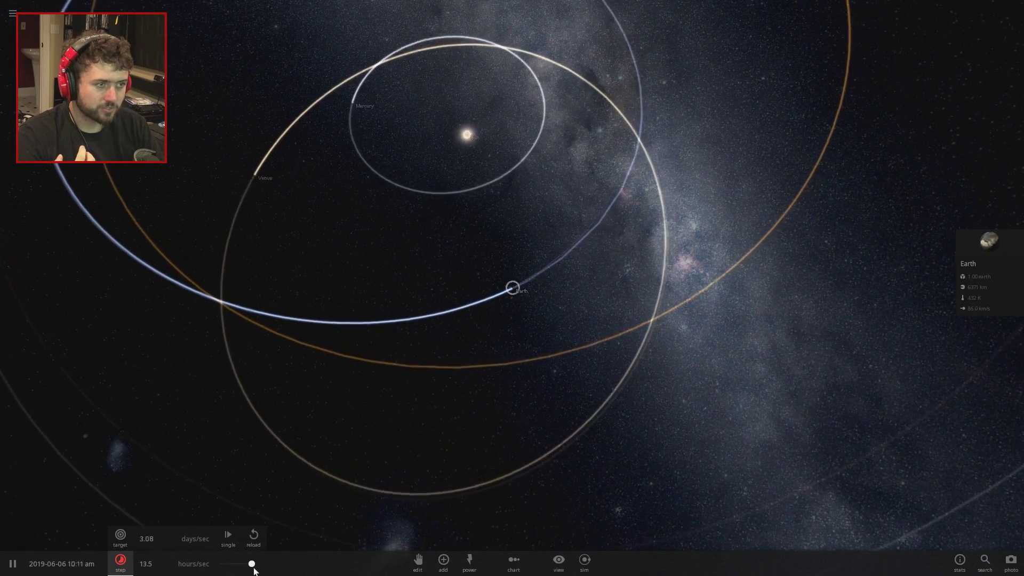
- Slow the simulation to about 1.2 hours per second and inspect the ocean basin west of Australia
{"action": "left_click_drag", "start_coordinate": [252, 565], "coordinate": [211, 564]}
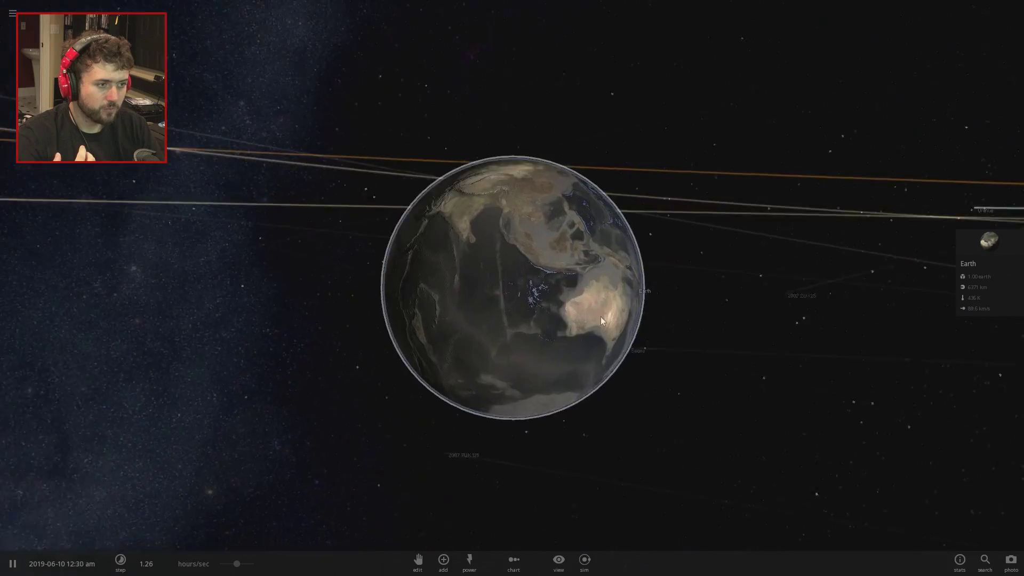
{"action": "scroll", "coordinate": [599, 316], "scroll_direction": "up", "scroll_amount": 5}
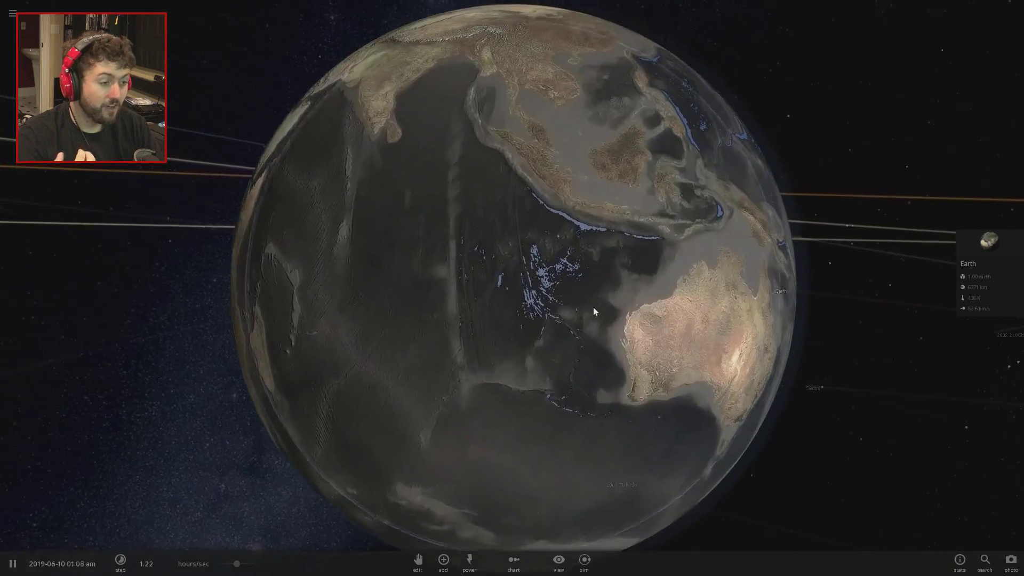
{"action": "left_click_drag", "start_coordinate": [593, 308], "coordinate": [457, 299]}
- View Earth's orbital path from afar and re-examine the remaining water around the Americas up close
{"action": "scroll", "coordinate": [457, 302], "scroll_direction": "down", "scroll_amount": 10}
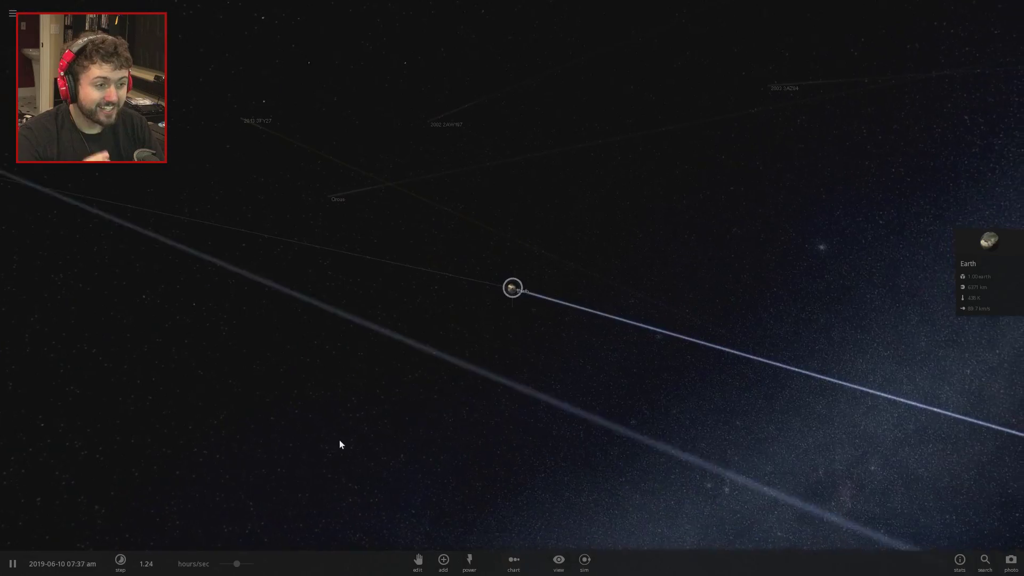
{"action": "scroll", "coordinate": [347, 439], "scroll_direction": "down", "scroll_amount": 10}
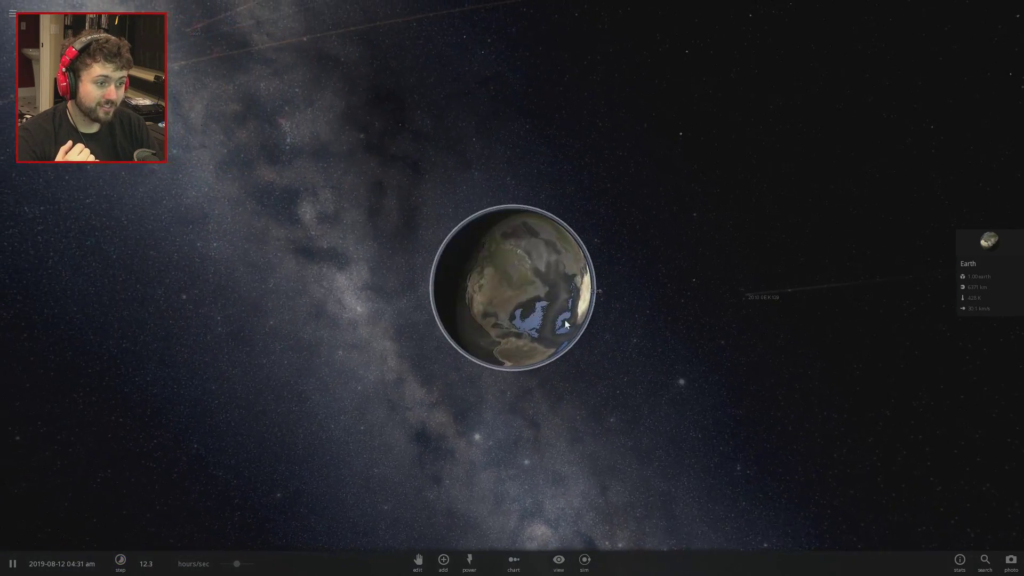
{"action": "scroll", "coordinate": [492, 286], "scroll_direction": "up", "scroll_amount": 8}
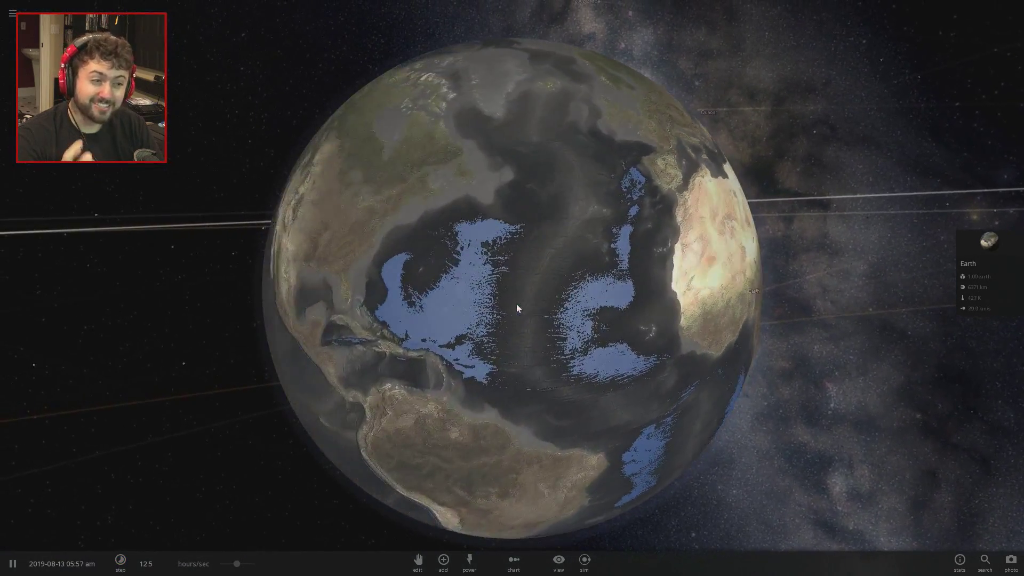
{"action": "scroll", "coordinate": [517, 303], "scroll_direction": "down", "scroll_amount": 4}
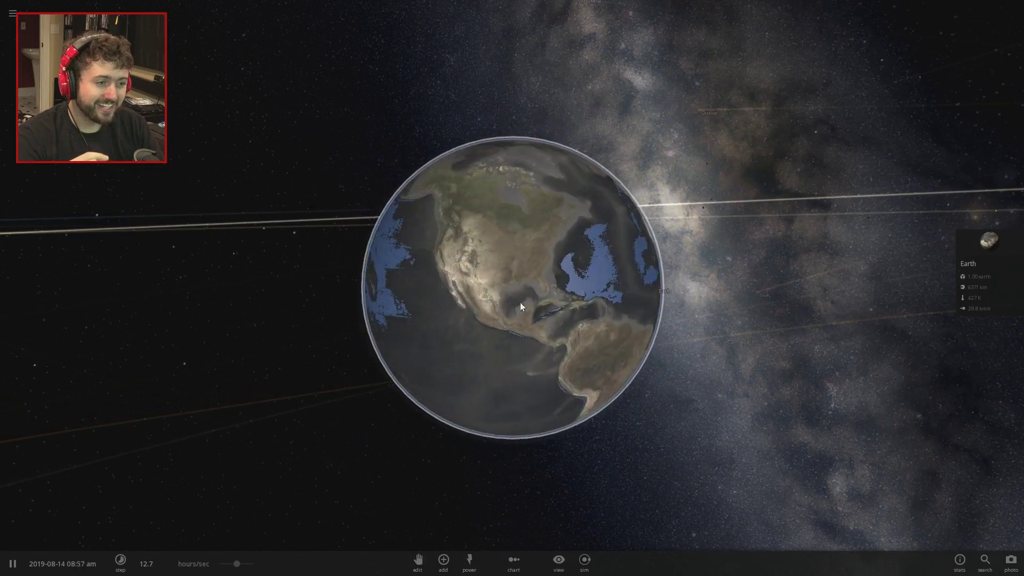
- Examine Earth's altered orbit from afar together with the paths of the other inner planets
{"action": "scroll", "coordinate": [520, 302], "scroll_direction": "down", "scroll_amount": 3}
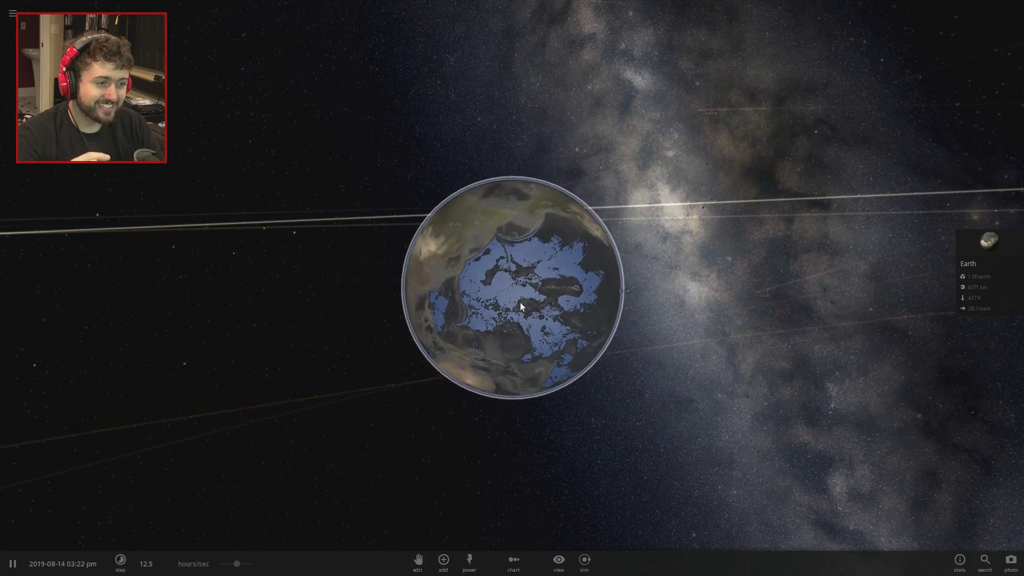
{"action": "scroll", "coordinate": [577, 342], "scroll_direction": "down", "scroll_amount": 2}
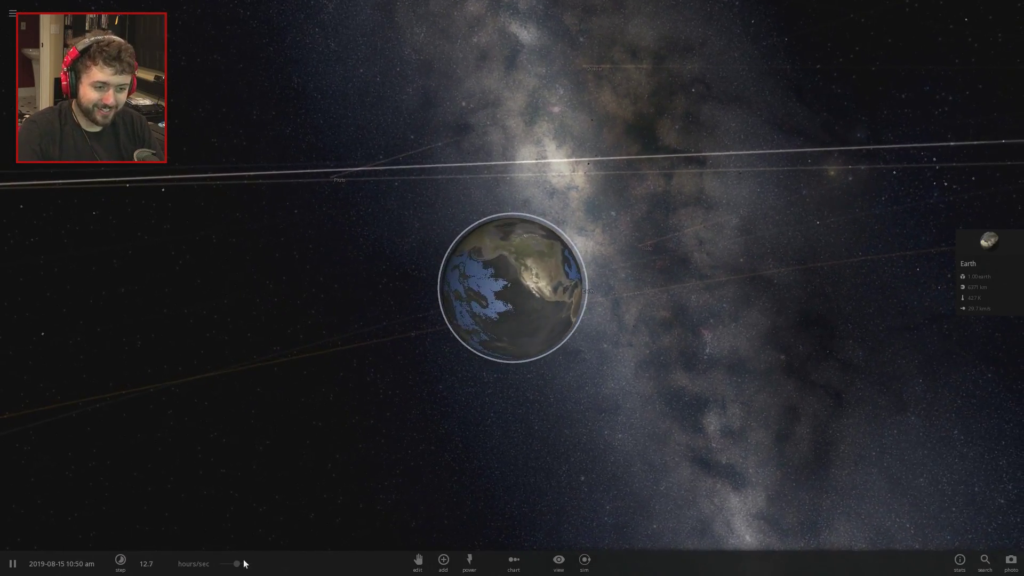
{"action": "scroll", "coordinate": [445, 415], "scroll_direction": "down", "scroll_amount": 5}
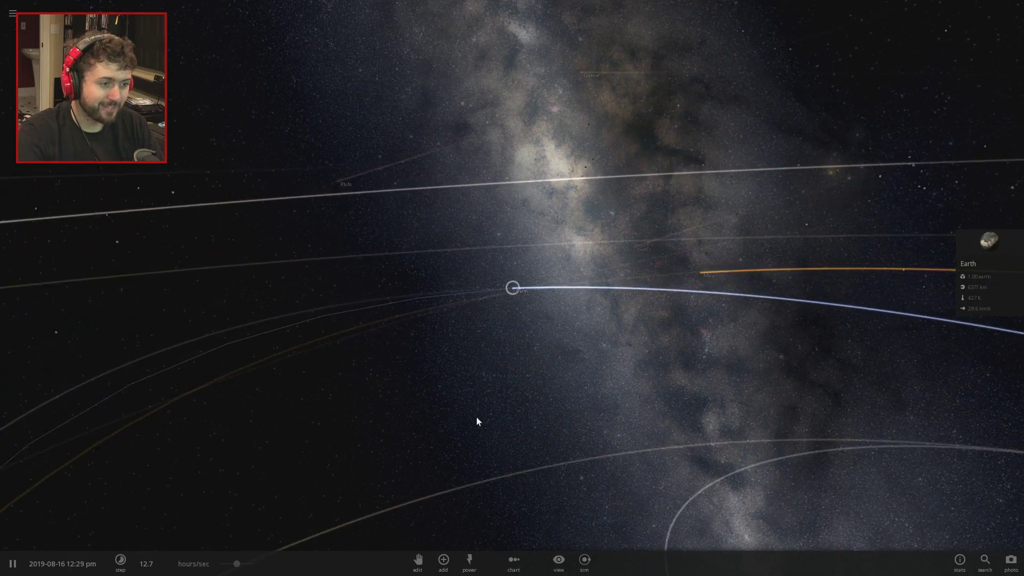
{"action": "scroll", "coordinate": [475, 417], "scroll_direction": "down", "scroll_amount": 5}
{"action": "left_click_drag", "start_coordinate": [475, 417], "coordinate": [528, 459]}
{"action": "scroll", "coordinate": [523, 448], "scroll_direction": "up", "scroll_amount": 3}
{"action": "scroll", "coordinate": [514, 433], "scroll_direction": "down", "scroll_amount": 1}
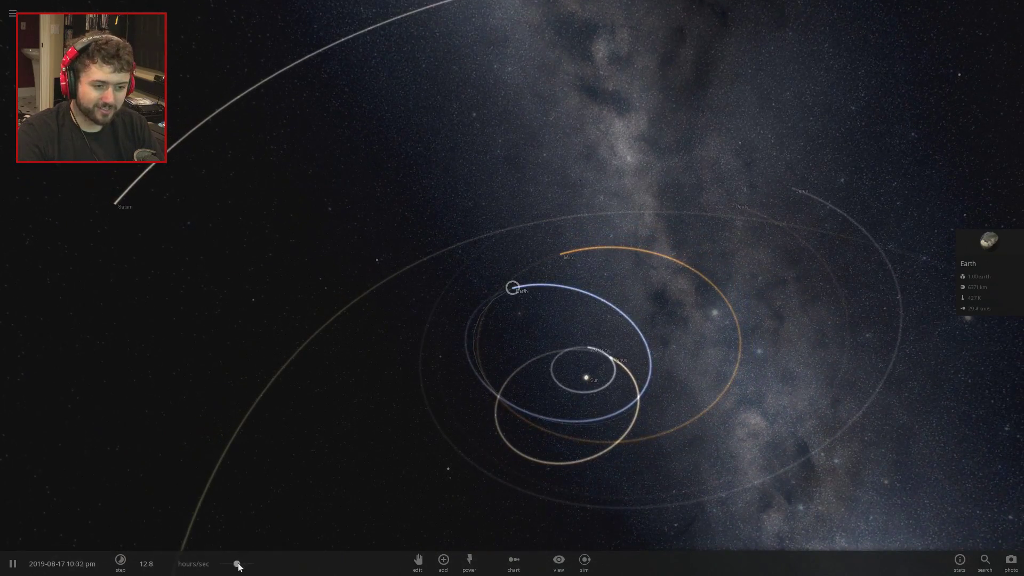
- Raise the simulation speed to about 25 days per second and watch Earth and the inner planets circle the Sun
{"action": "mouse_move", "coordinate": [257, 565]}
{"action": "left_mouse_down"}
{"action": "mouse_move", "coordinate": [207, 564]}
{"action": "mouse_move", "coordinate": [238, 562]}
{"action": "left_mouse_up"}
{"action": "scroll", "coordinate": [551, 331], "scroll_direction": "up", "scroll_amount": 1}
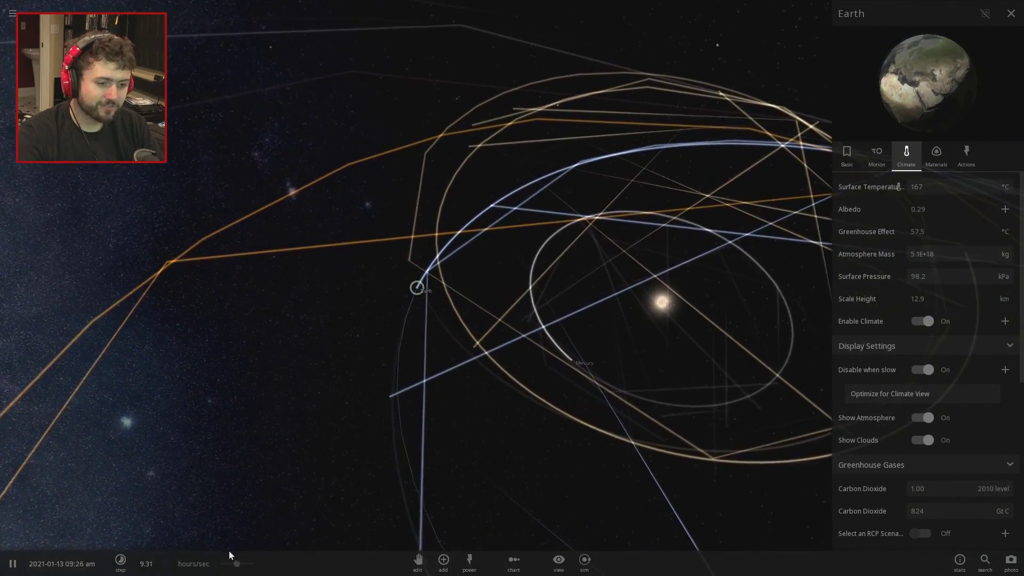
{"action": "left_click_drag", "start_coordinate": [237, 563], "coordinate": [260, 564]}
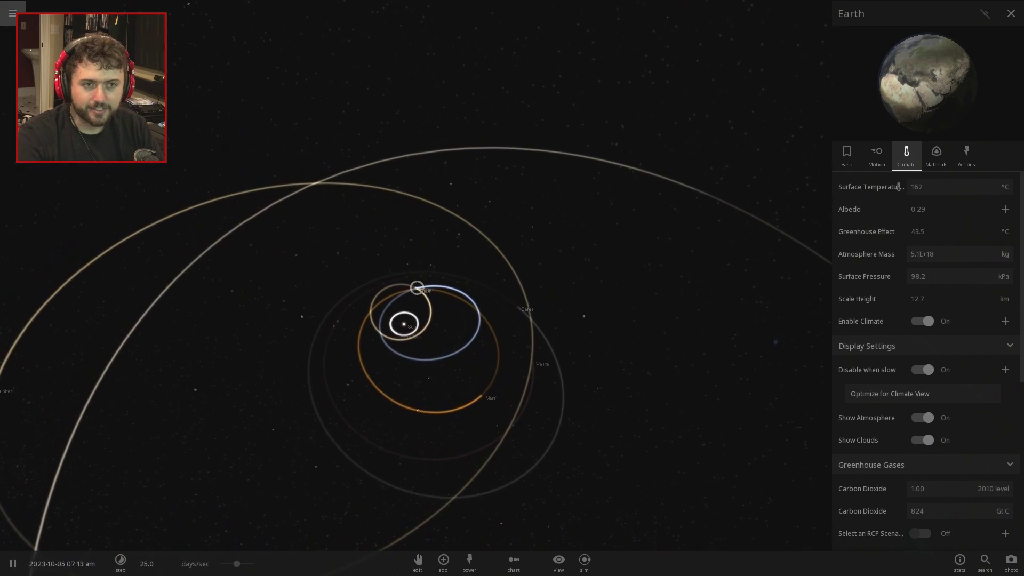
- Open a fresh Solar System simulation and view the inner planets' orbits around the Sun
{"action": "left_click", "coordinate": [16, 15]}
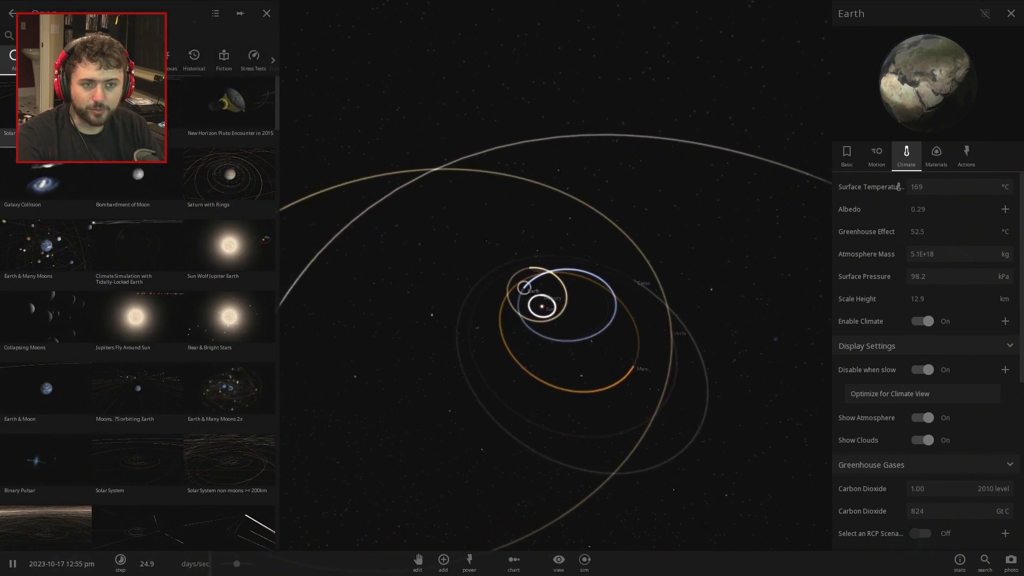
{"action": "left_click", "coordinate": [47, 102]}
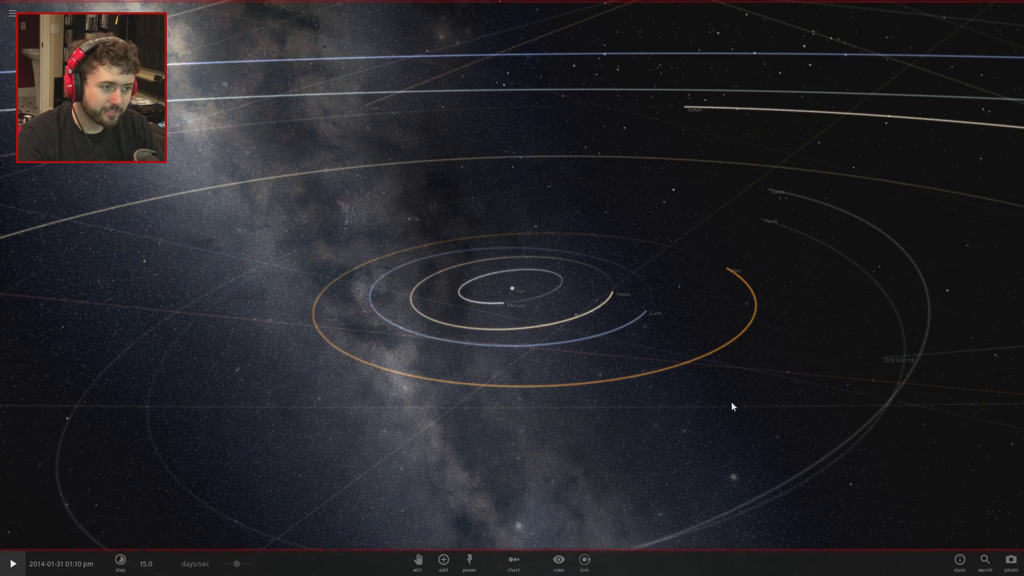
{"action": "left_click_drag", "start_coordinate": [731, 402], "coordinate": [565, 375]}
{"action": "scroll", "coordinate": [536, 319], "scroll_direction": "up", "scroll_amount": 10}
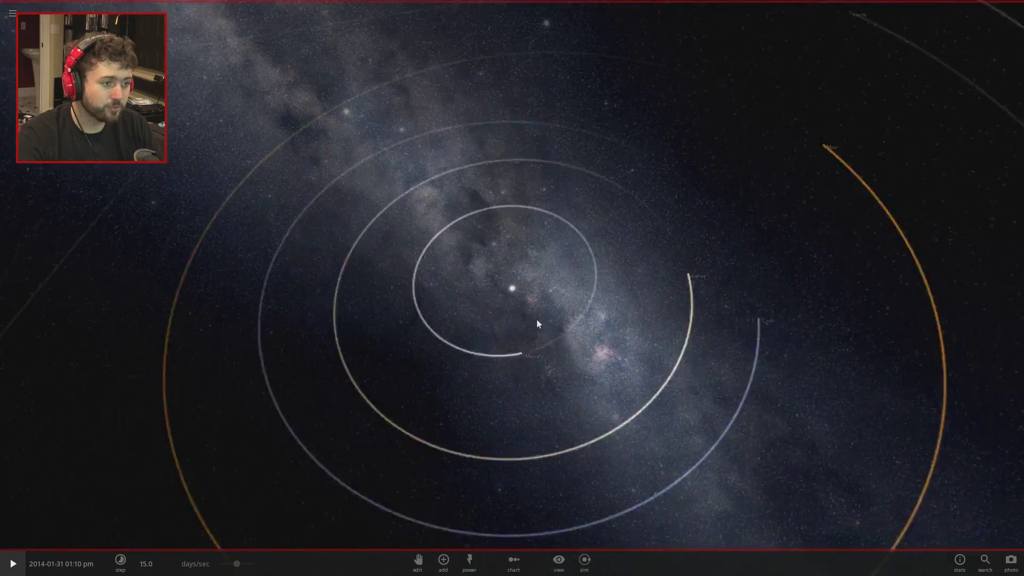
- Disable the Sun's Realistic option and set its mass to 2 suns
{"action": "left_click", "coordinate": [513, 289]}
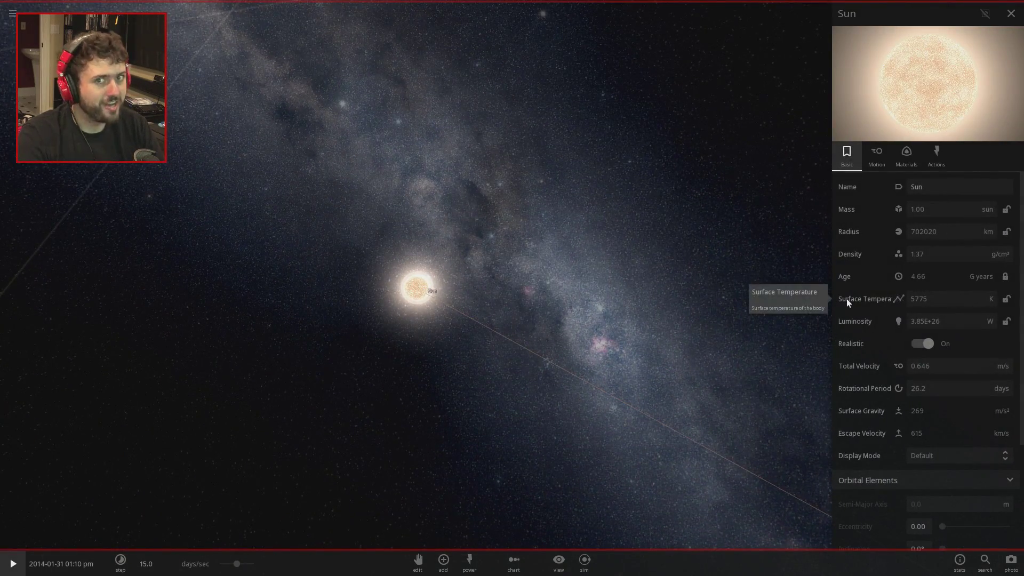
{"action": "left_click", "coordinate": [920, 344]}
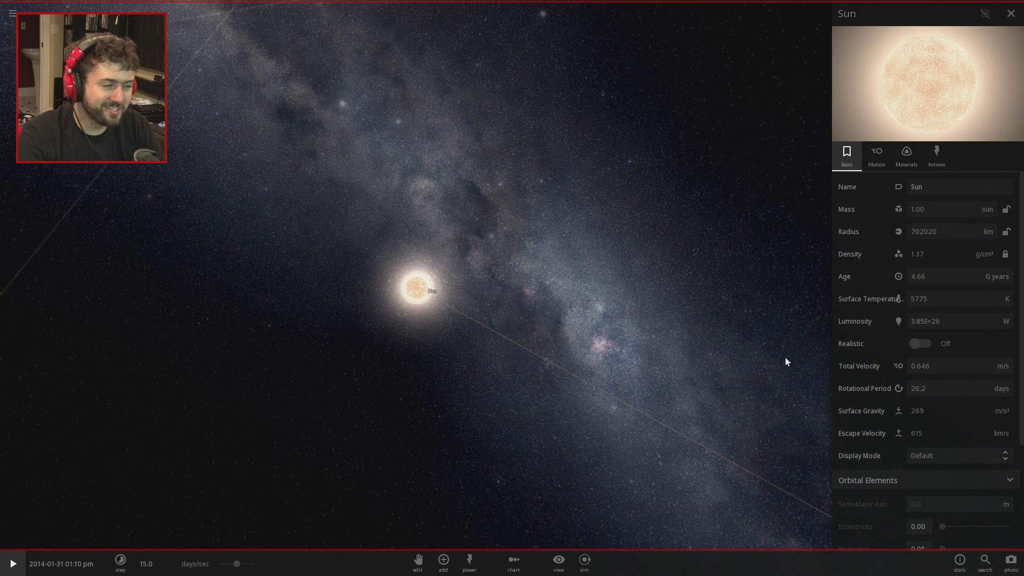
{"action": "scroll", "coordinate": [501, 338], "scroll_direction": "down", "scroll_amount": 5}
{"action": "scroll", "coordinate": [494, 331], "scroll_direction": "up", "scroll_amount": 6}
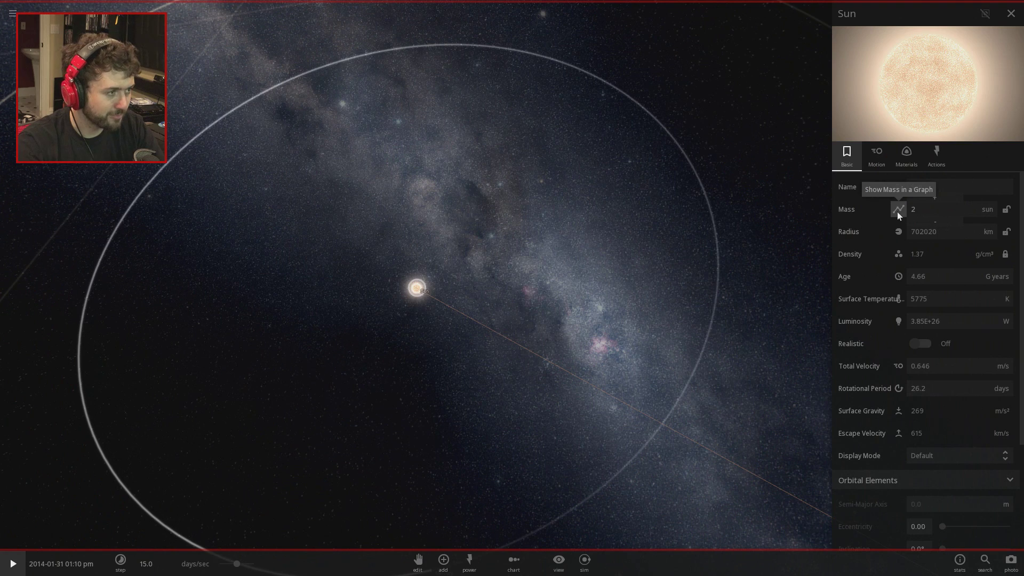
{"action": "type", "text": "2"}
{"action": "key", "text": "Return"}
- Set Mercury's mass to 8.98 moons
{"action": "left_click", "coordinate": [422, 378]}
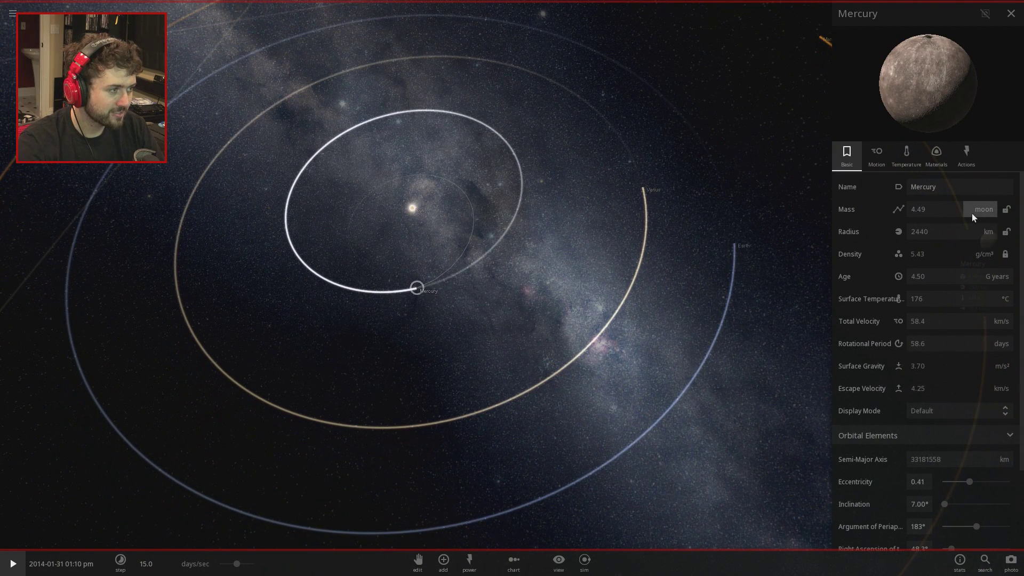
{"action": "left_click", "coordinate": [987, 217]}
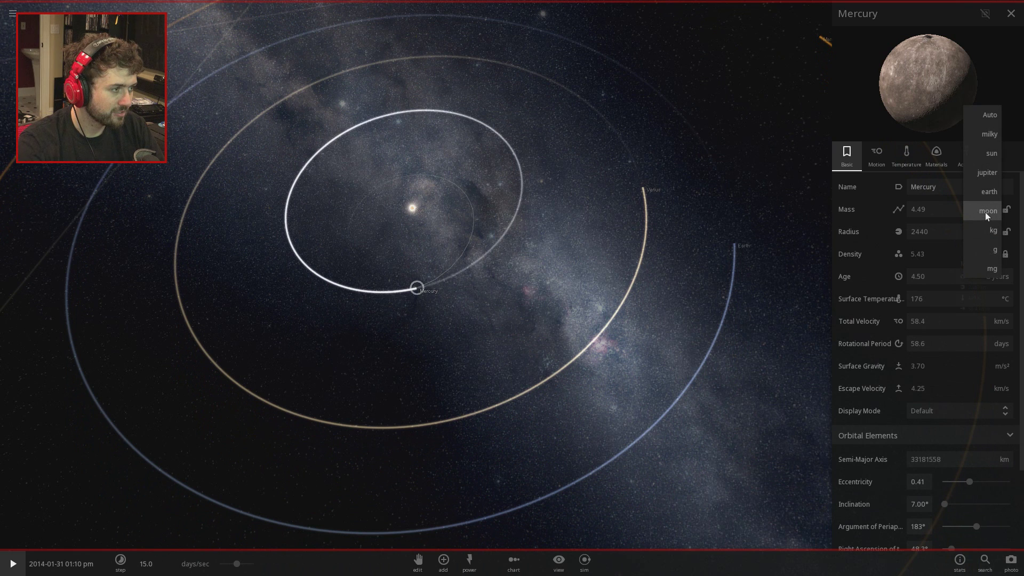
{"action": "left_click", "coordinate": [931, 207]}
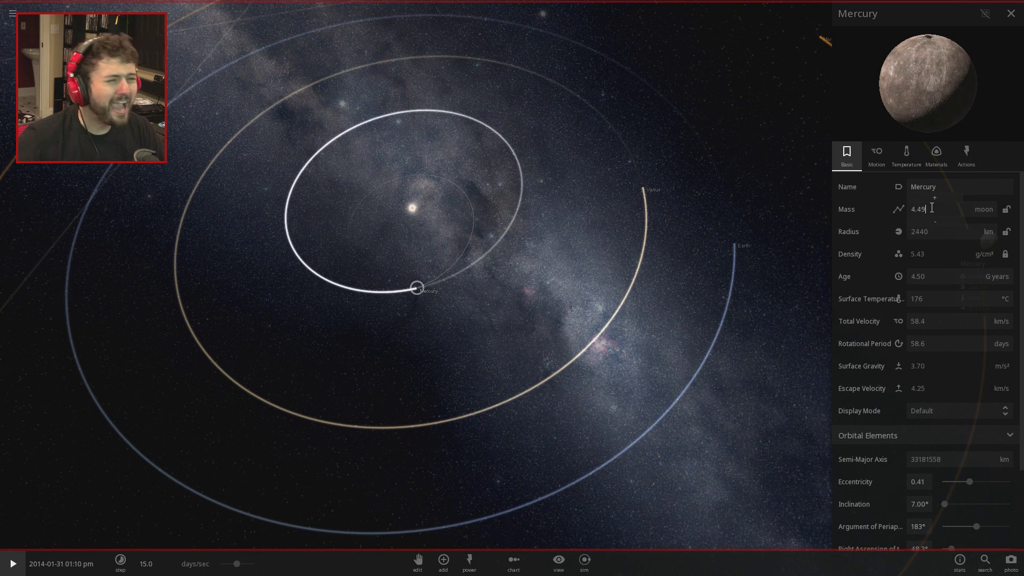
{"action": "type", "text": "8.98"}
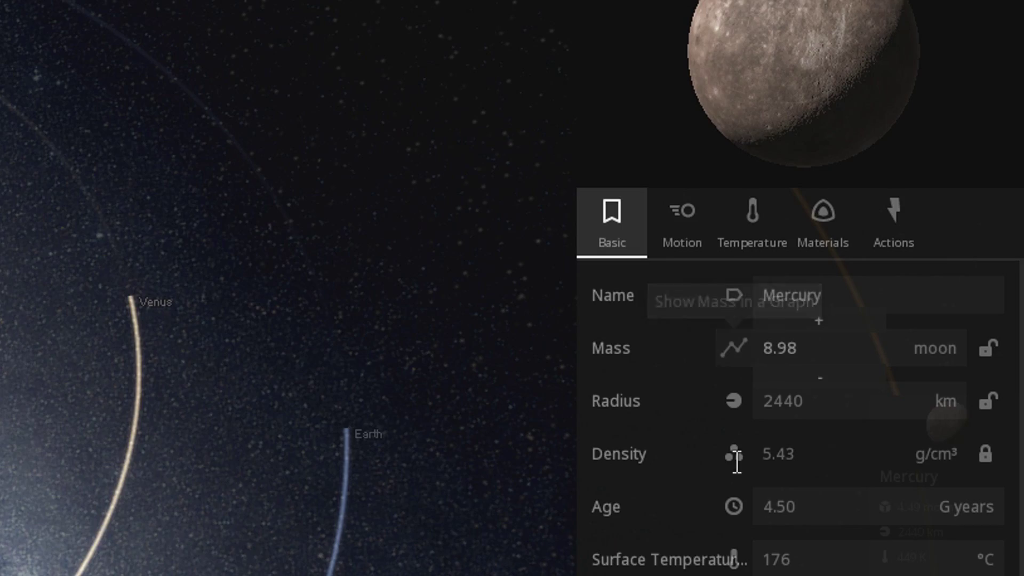
{"action": "left_click", "coordinate": [758, 315]}
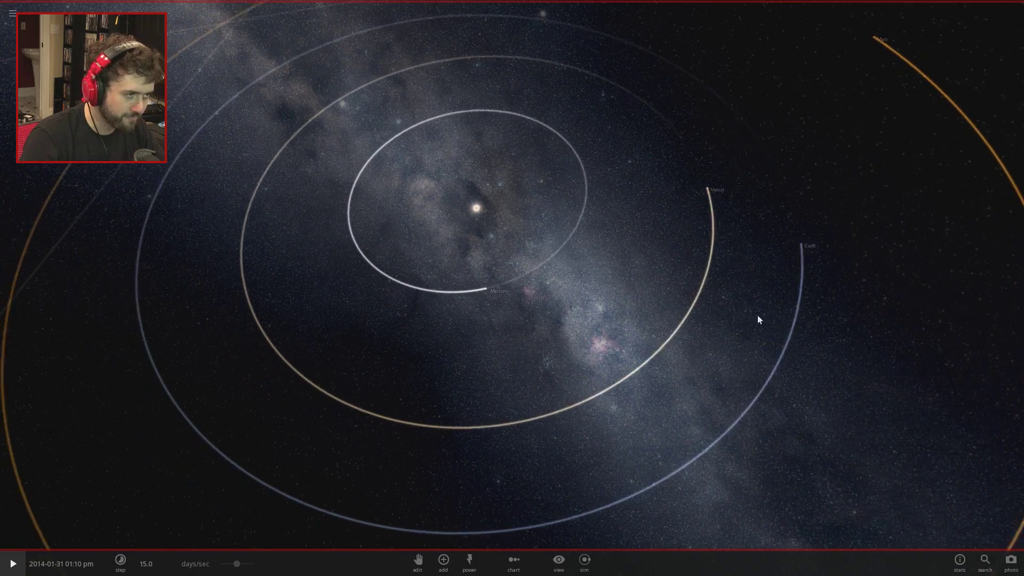
- Set Venus's mass to 132.4 moons
{"action": "double_click", "coordinate": [733, 188]}
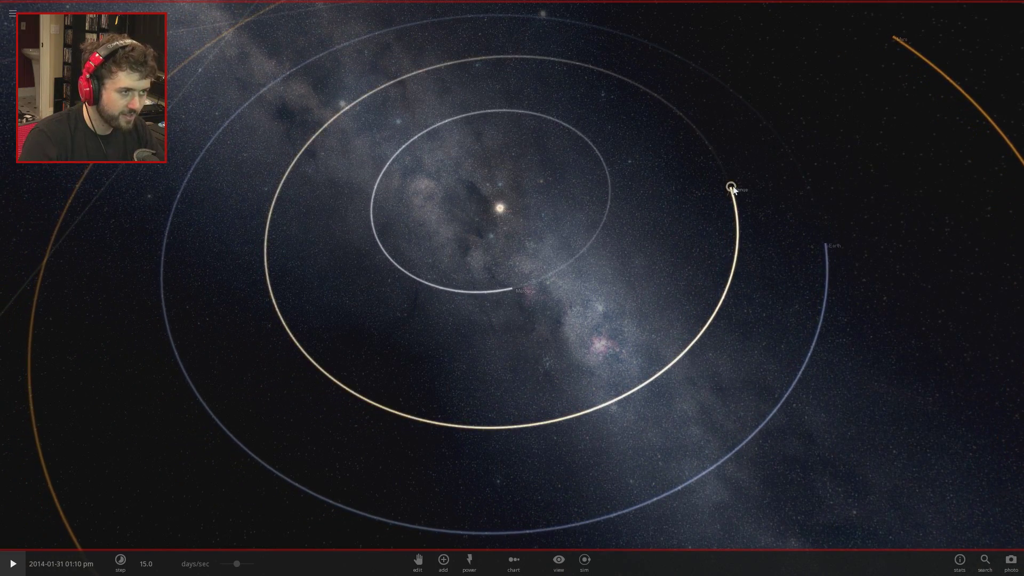
{"action": "left_click", "coordinate": [517, 286]}
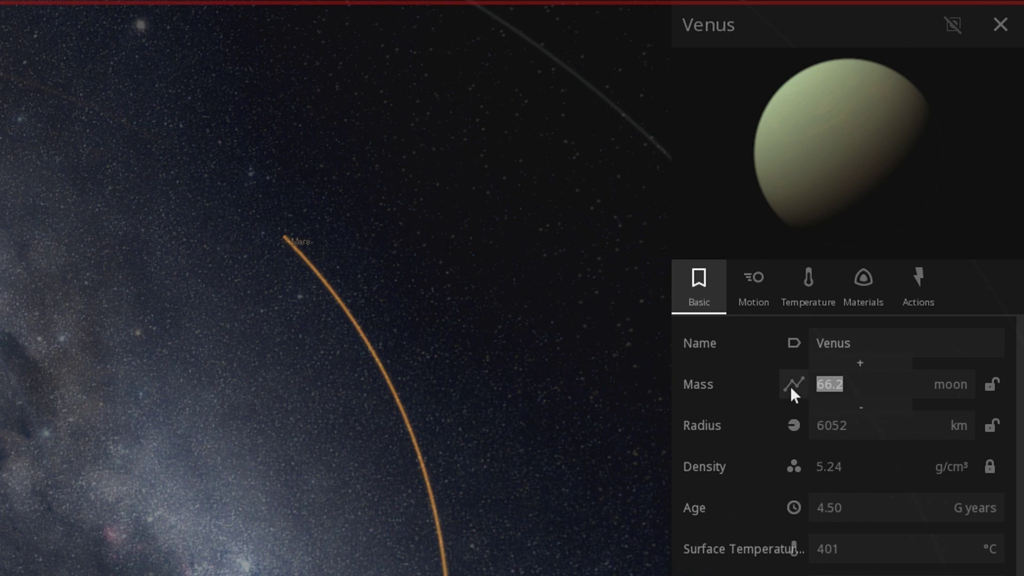
{"action": "type", "text": "132.4"}
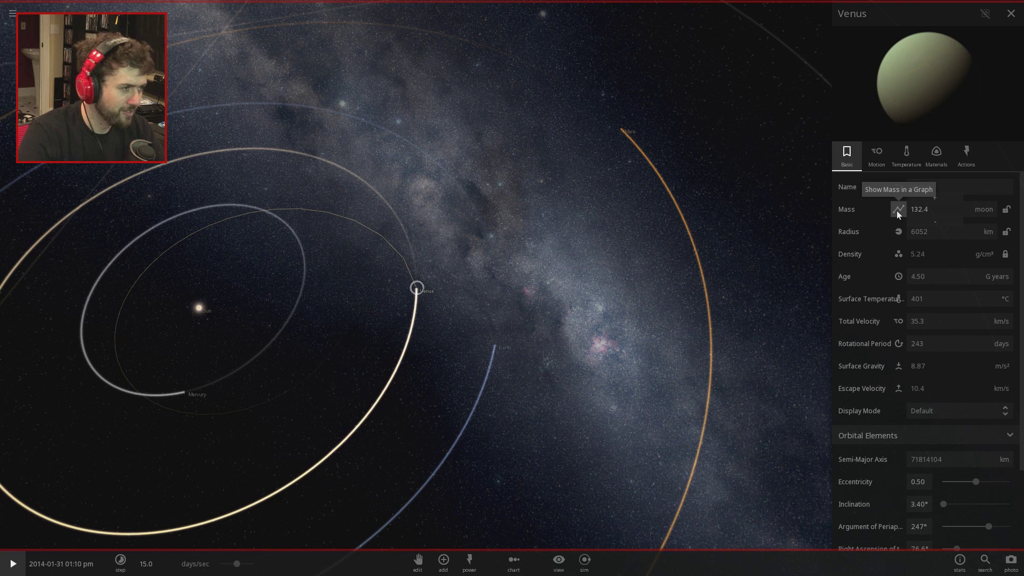
{"action": "key", "text": "Return"}
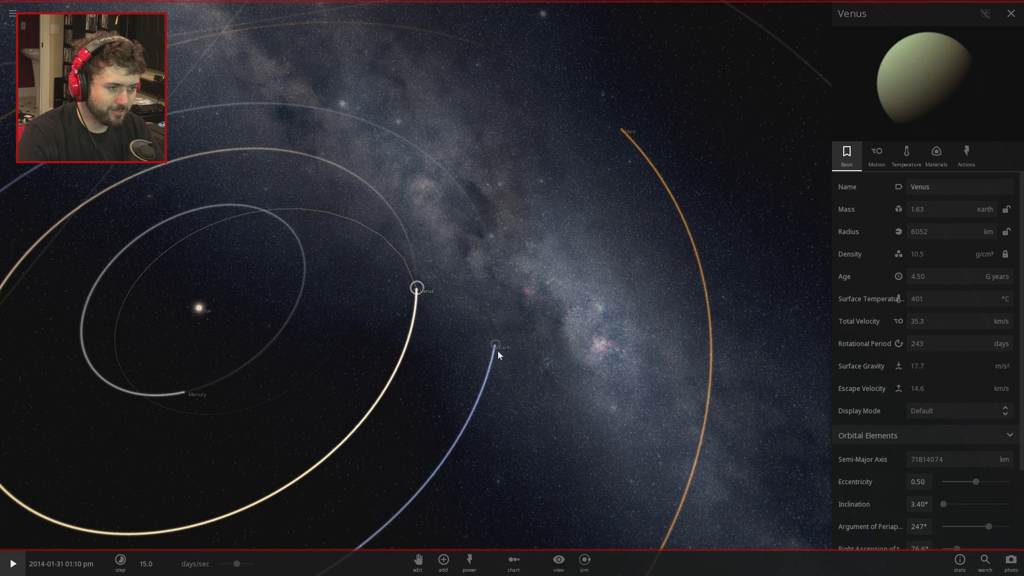
- Set Earth's mass to 2 earths
{"action": "left_click", "coordinate": [496, 346]}
{"action": "double_click", "coordinate": [900, 206]}
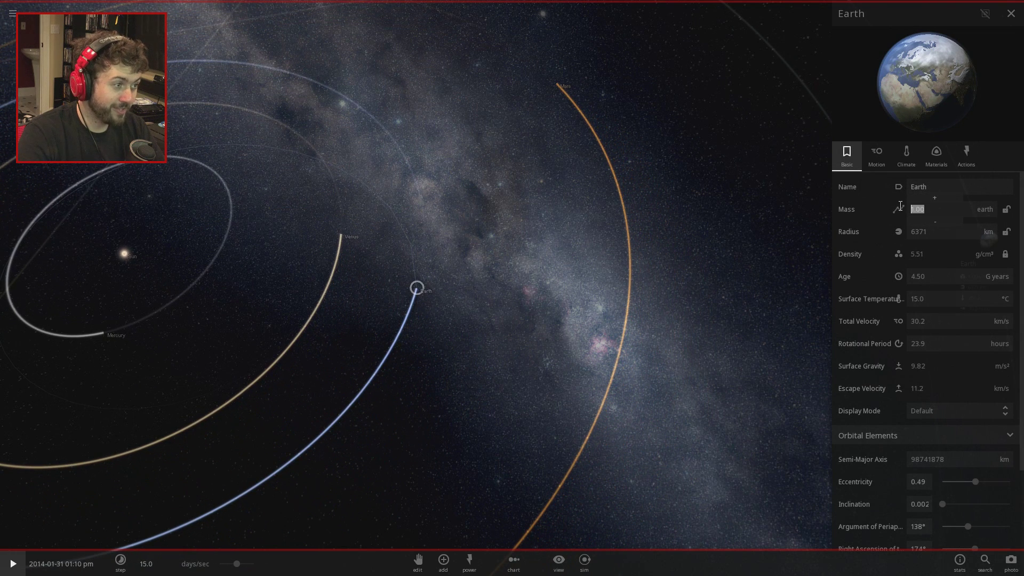
{"action": "type", "text": "2"}
{"action": "key", "text": "Return"}
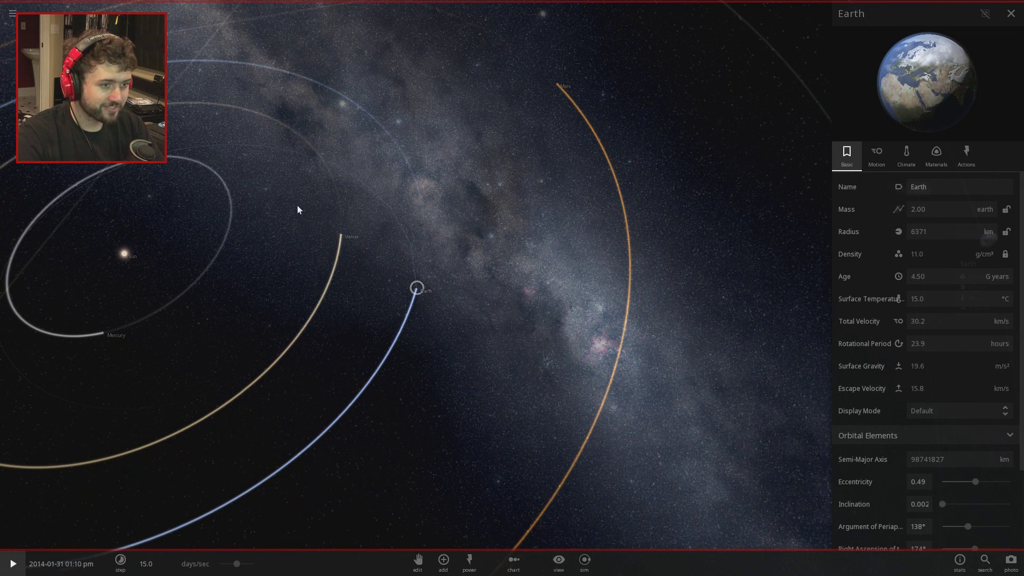
- Set Saturn's mass to 190 earths
{"action": "scroll", "coordinate": [296, 206], "scroll_direction": "up", "scroll_amount": 15}
{"action": "left_click_drag", "start_coordinate": [368, 325], "coordinate": [448, 265]}
{"action": "scroll", "coordinate": [448, 266], "scroll_direction": "down", "scroll_amount": 8}
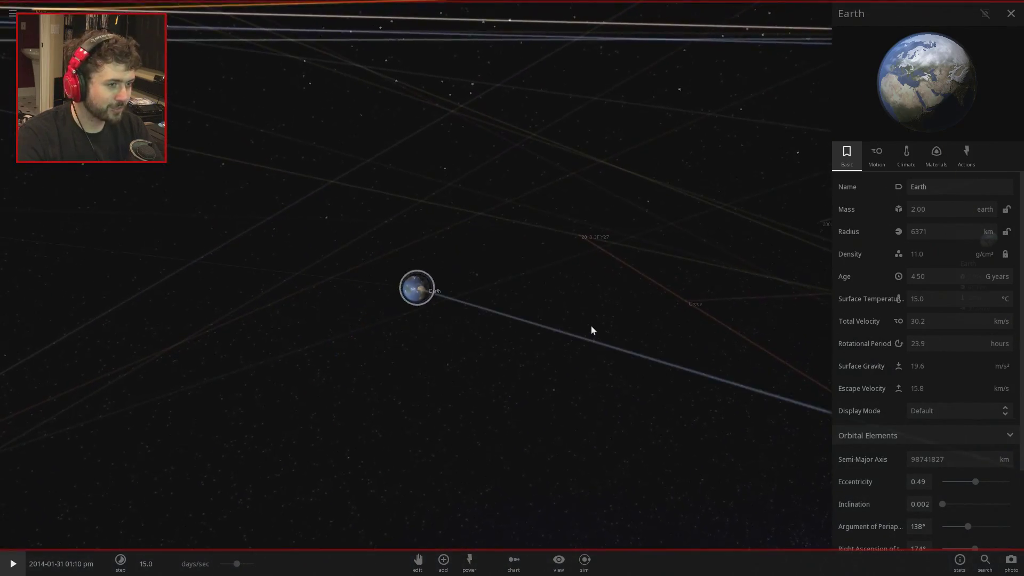
{"action": "scroll", "coordinate": [591, 329], "scroll_direction": "down", "scroll_amount": 5}
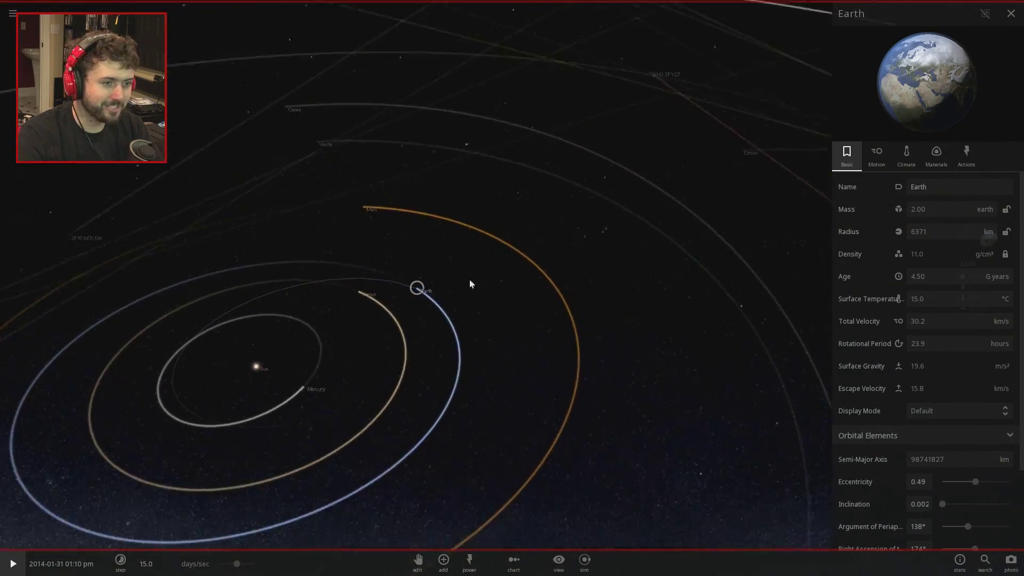
{"action": "left_click_drag", "start_coordinate": [926, 208], "coordinate": [913, 206]}
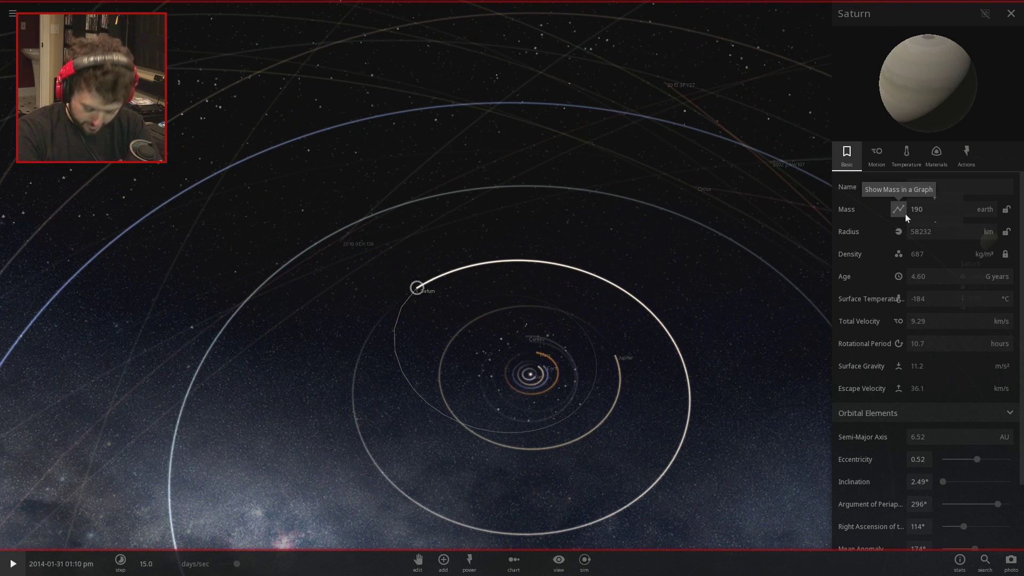
{"action": "type", "text": "90.4"}
{"action": "key", "text": "Return"}
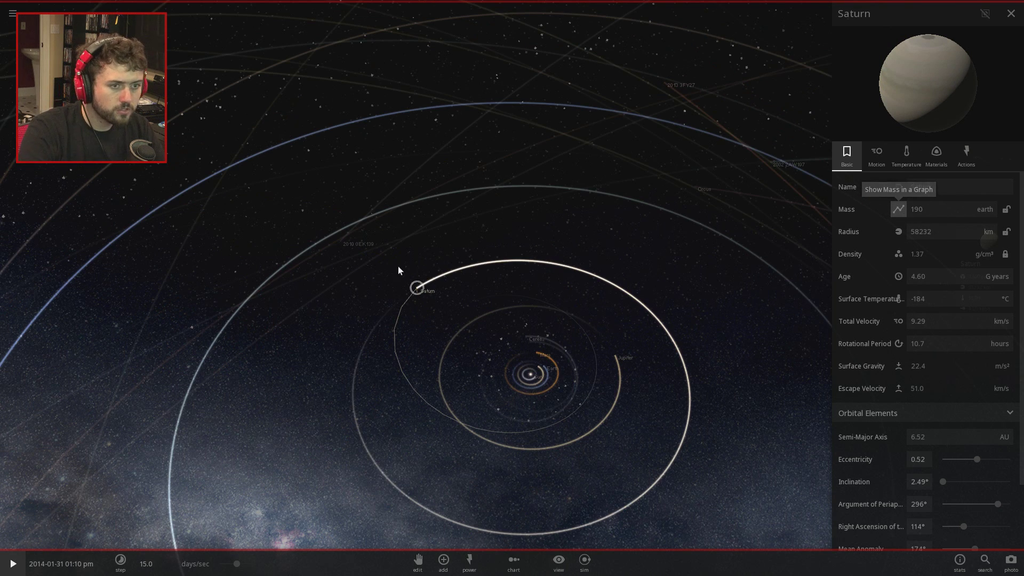
- Set the masses of the outer bodies to 34.2 earths for Neptune, 29 earths for Uranus and 0.356 moons for Pluto
{"action": "scroll", "coordinate": [641, 248], "scroll_direction": "down", "scroll_amount": 5}
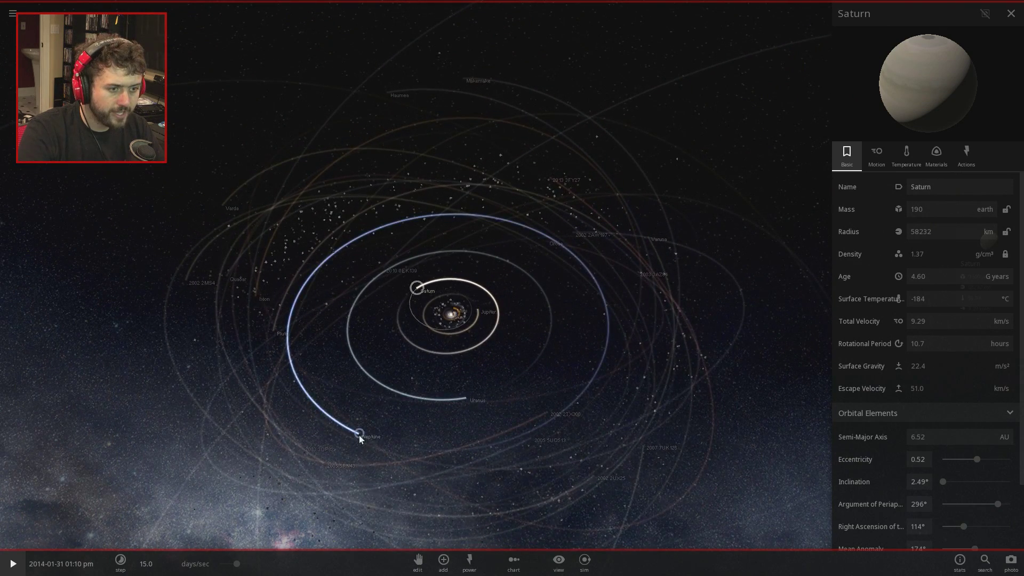
{"action": "double_click", "coordinate": [423, 433]}
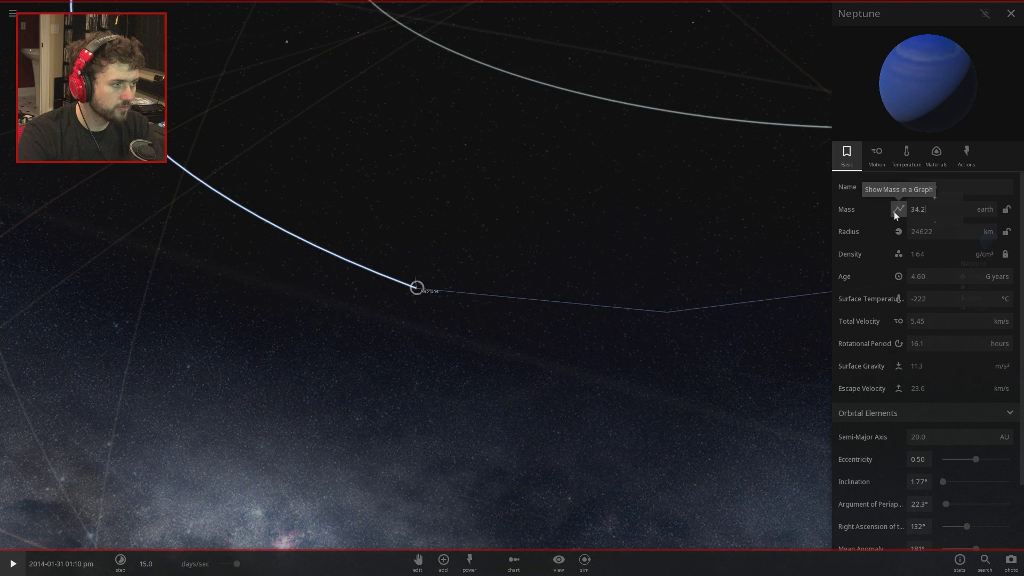
{"action": "double_click", "coordinate": [560, 252]}
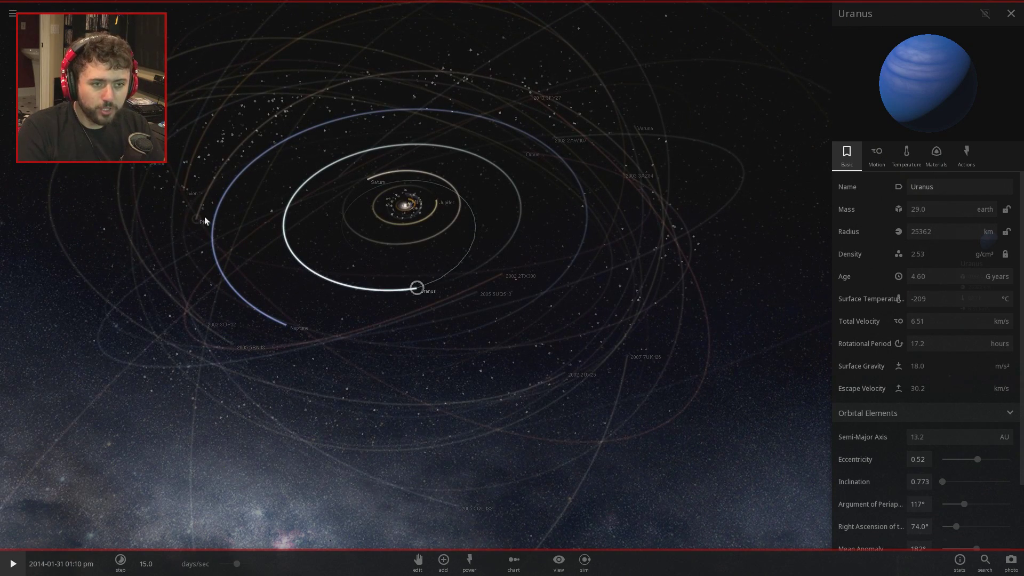
{"action": "double_click", "coordinate": [197, 220]}
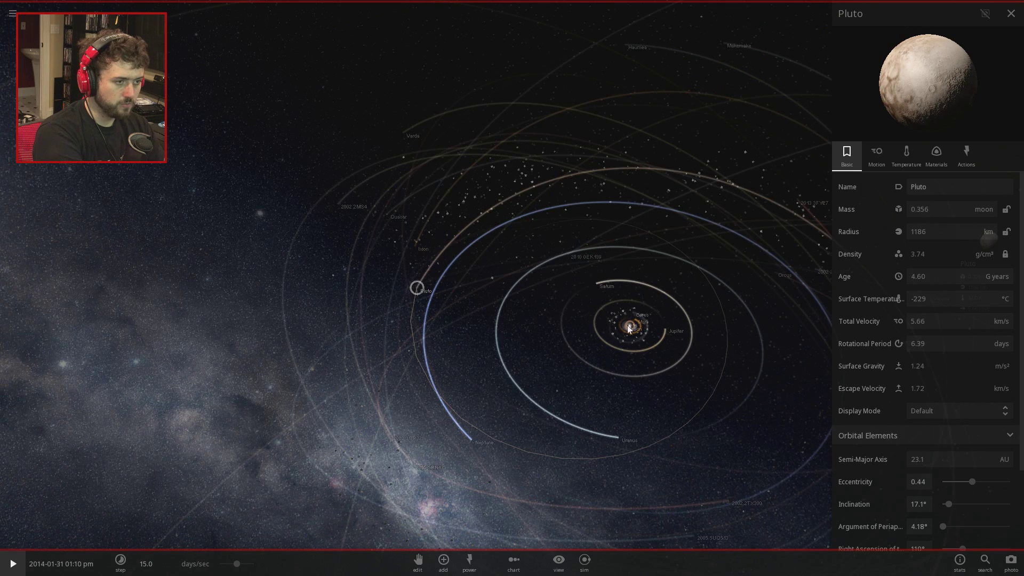
- Run the simulation centred on the Sun at about 14 hours per second and watch the inner planets' orbits
{"action": "double_click", "coordinate": [629, 325]}
{"action": "scroll", "coordinate": [463, 303], "scroll_direction": "up", "scroll_amount": 8}
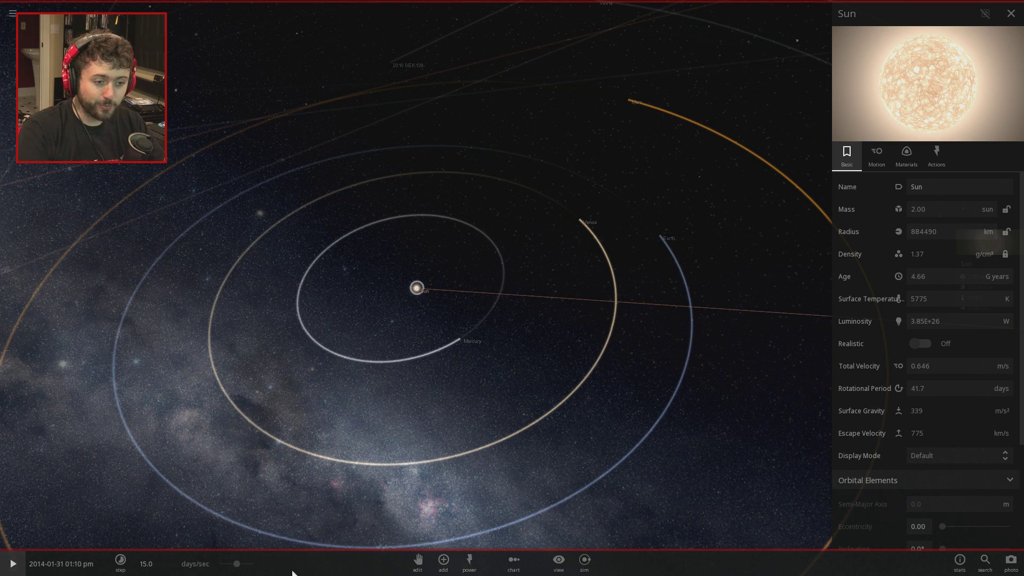
{"action": "left_click_drag", "start_coordinate": [237, 565], "coordinate": [225, 564]}
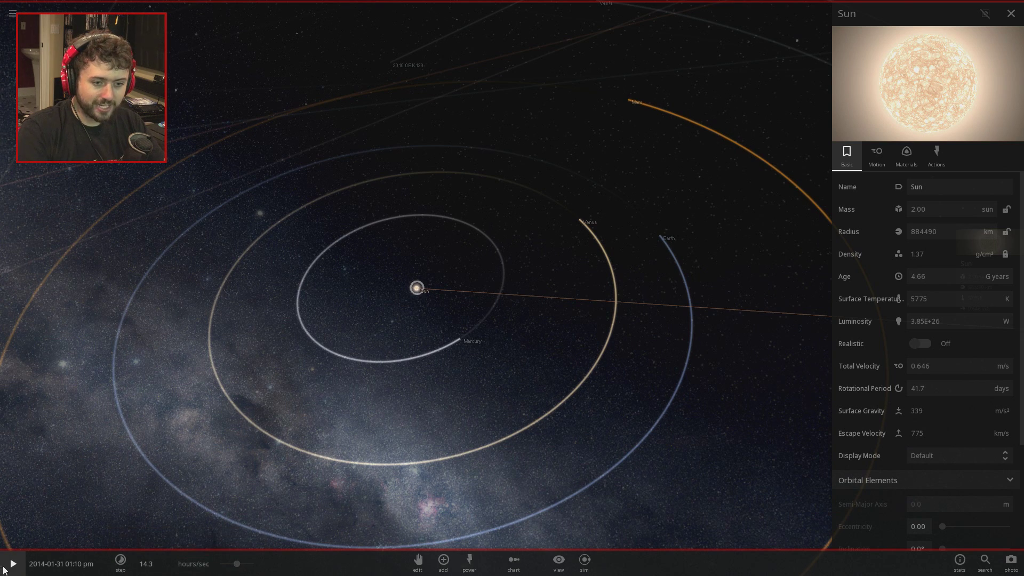
{"action": "left_click", "coordinate": [12, 568]}
{"action": "left_click_drag", "start_coordinate": [459, 326], "coordinate": [507, 384]}
{"action": "scroll", "coordinate": [478, 304], "scroll_direction": "up", "scroll_amount": 4}
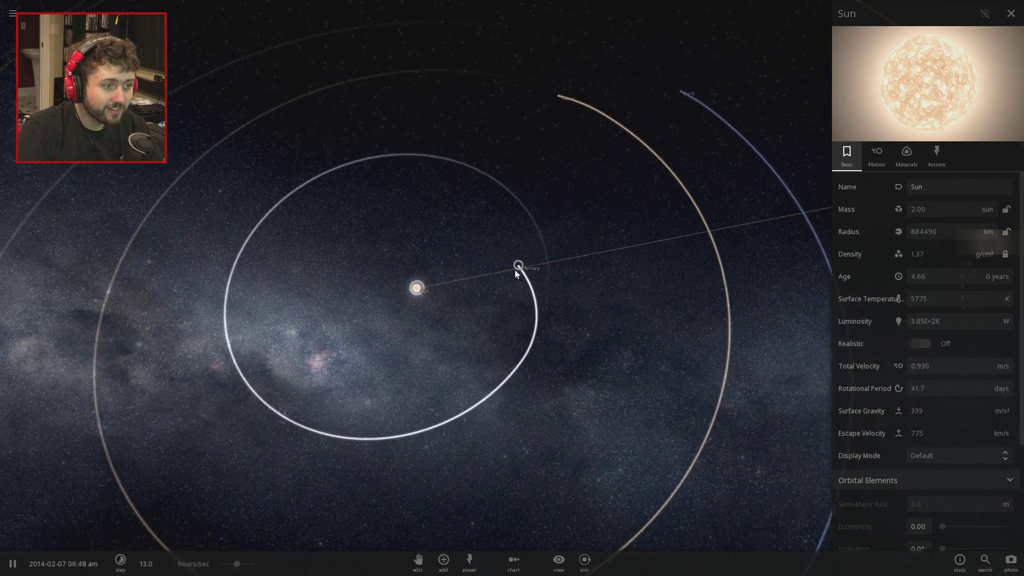
{"action": "scroll", "coordinate": [515, 272], "scroll_direction": "down", "scroll_amount": 3}
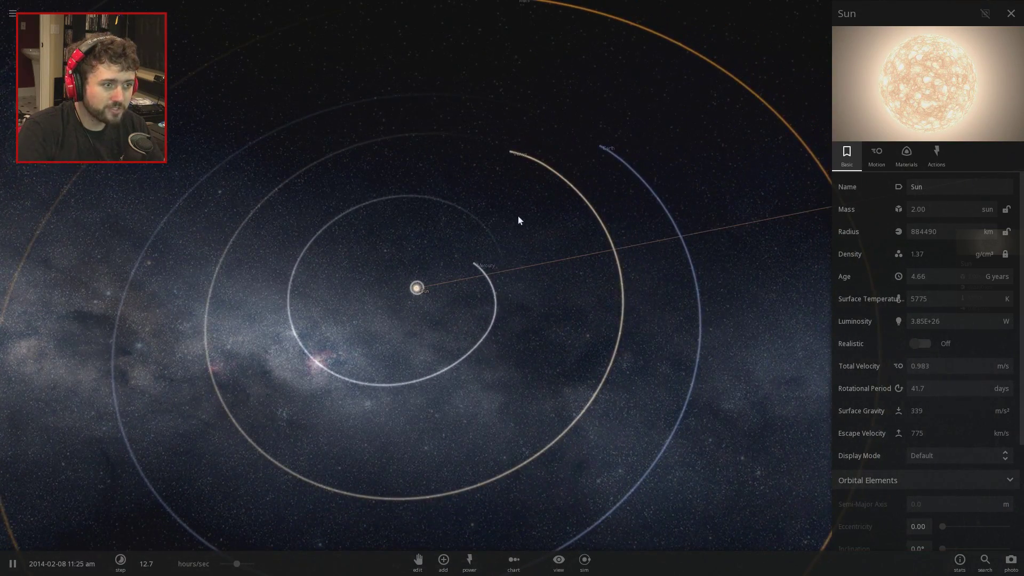
- Focus on Mercury and watch its orbit around the Sun from several angles, at about 3 days per second
{"action": "left_click", "coordinate": [463, 261]}
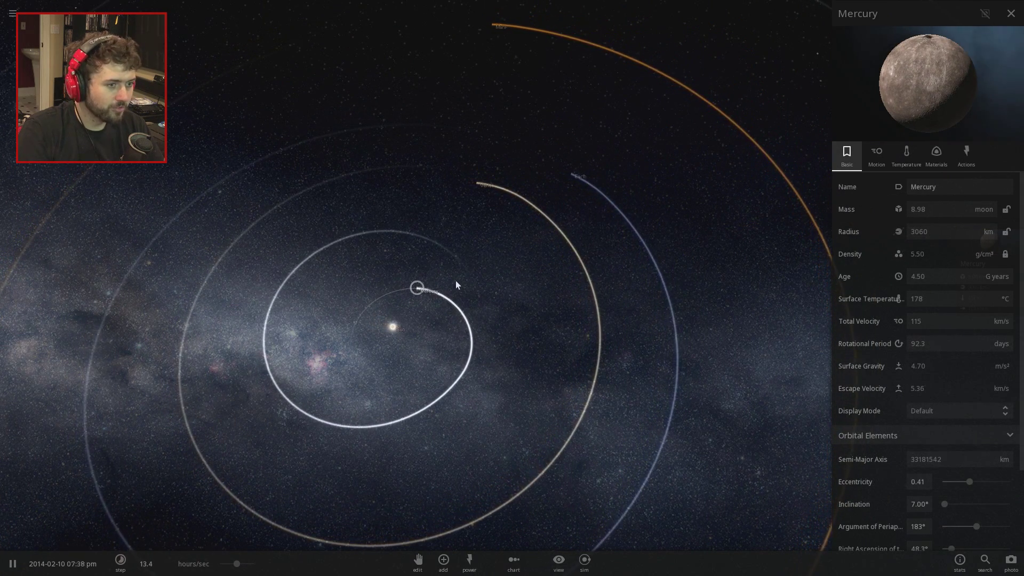
{"action": "scroll", "coordinate": [418, 308], "scroll_direction": "up", "scroll_amount": 5}
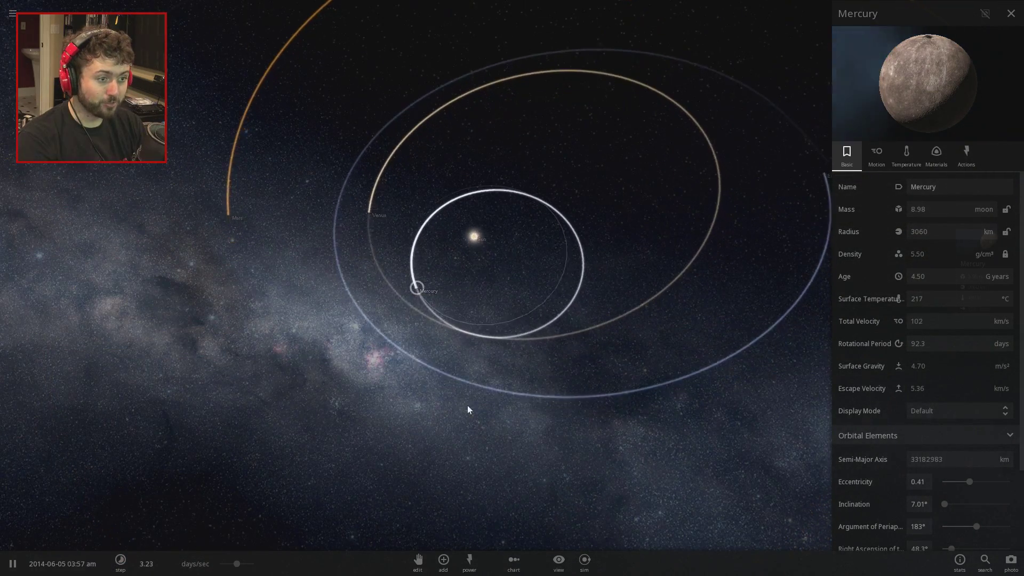
{"action": "left_click_drag", "start_coordinate": [484, 386], "coordinate": [338, 461]}
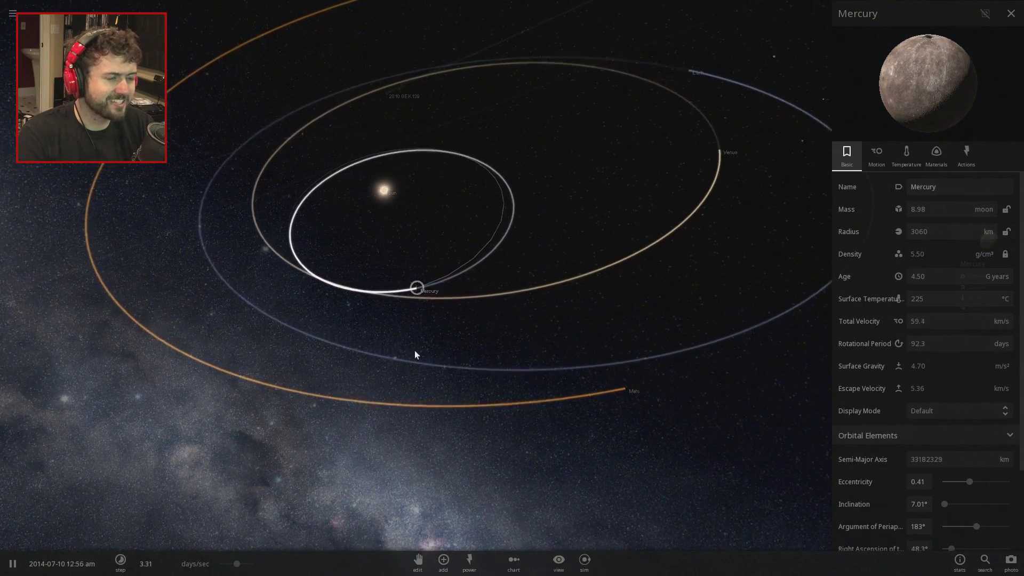
{"action": "left_click_drag", "start_coordinate": [414, 350], "coordinate": [563, 218]}
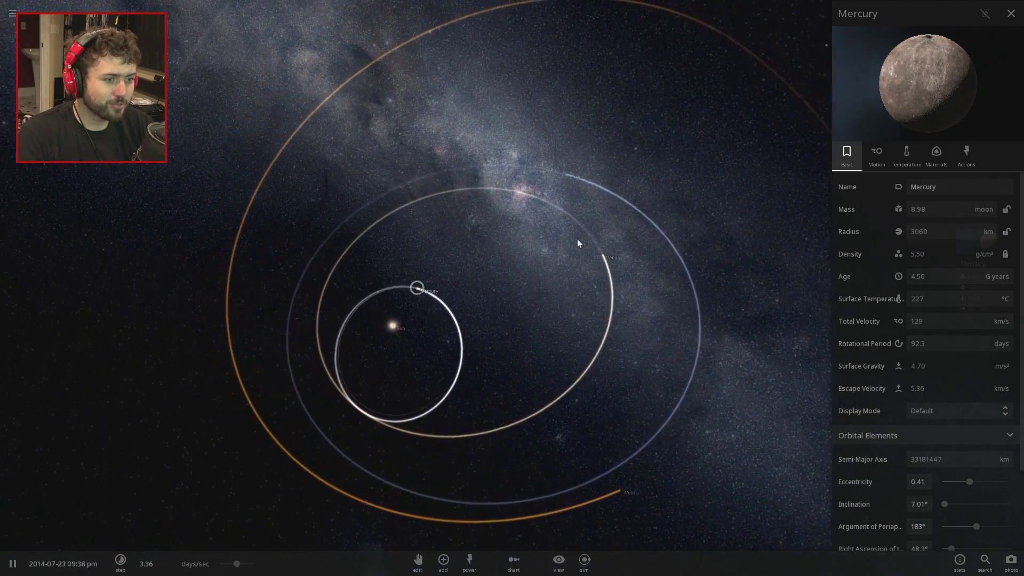
{"action": "left_click_drag", "start_coordinate": [517, 416], "coordinate": [450, 359]}
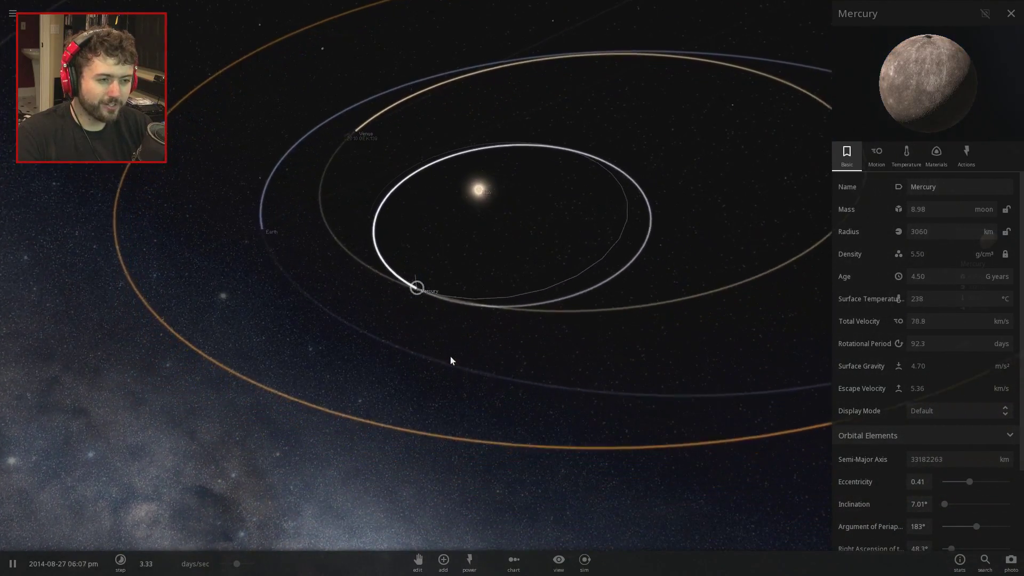
{"action": "left_click_drag", "start_coordinate": [462, 288], "coordinate": [368, 399]}
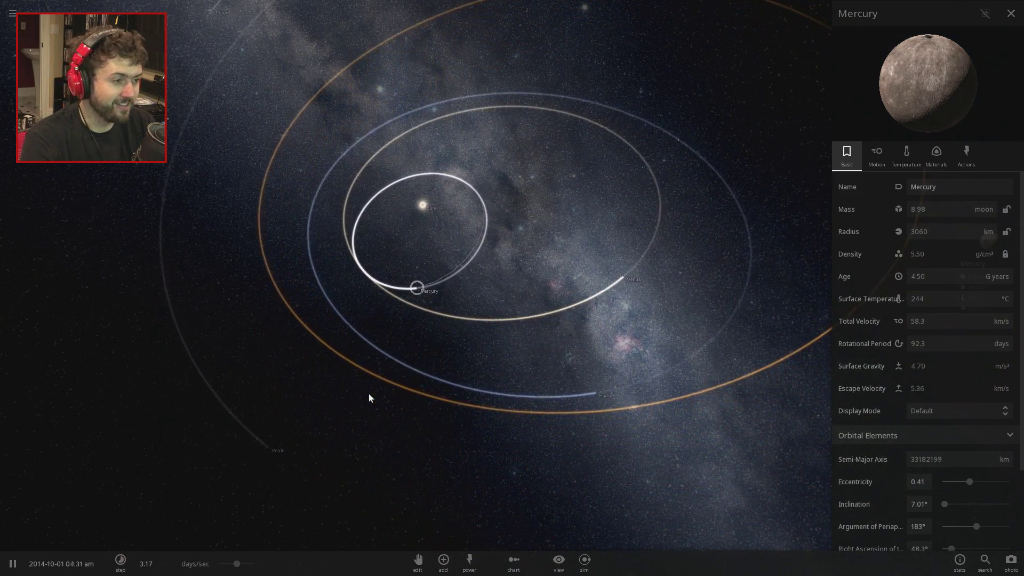
- Focus on Jupiter as the simulation runs at about 9 days per second and display its temperature properties
{"action": "scroll", "coordinate": [605, 444], "scroll_direction": "down", "scroll_amount": 5}
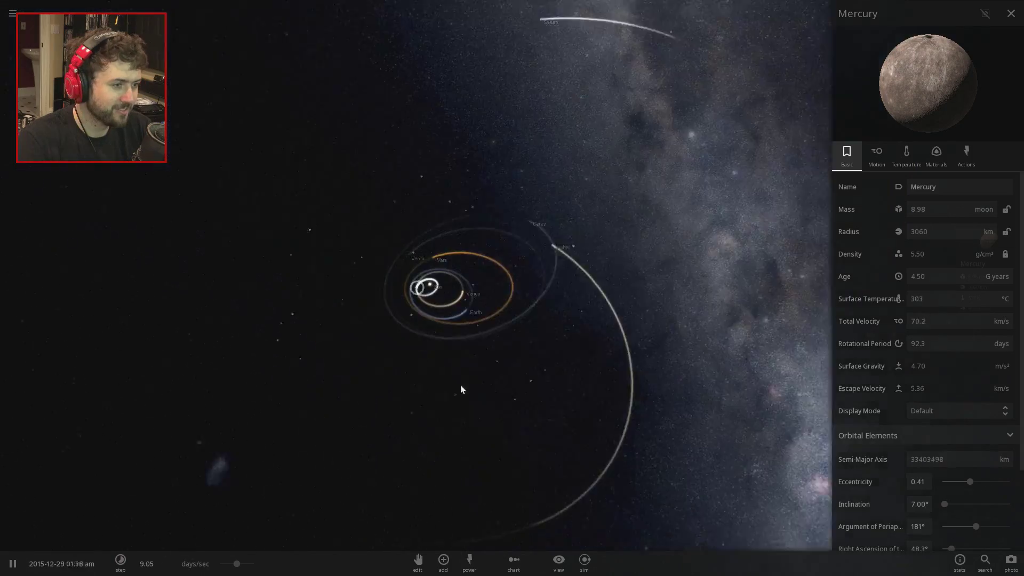
{"action": "left_click_drag", "start_coordinate": [461, 386], "coordinate": [290, 463]}
{"action": "scroll", "coordinate": [555, 337], "scroll_direction": "up", "scroll_amount": 2}
{"action": "left_click", "coordinate": [289, 462]}
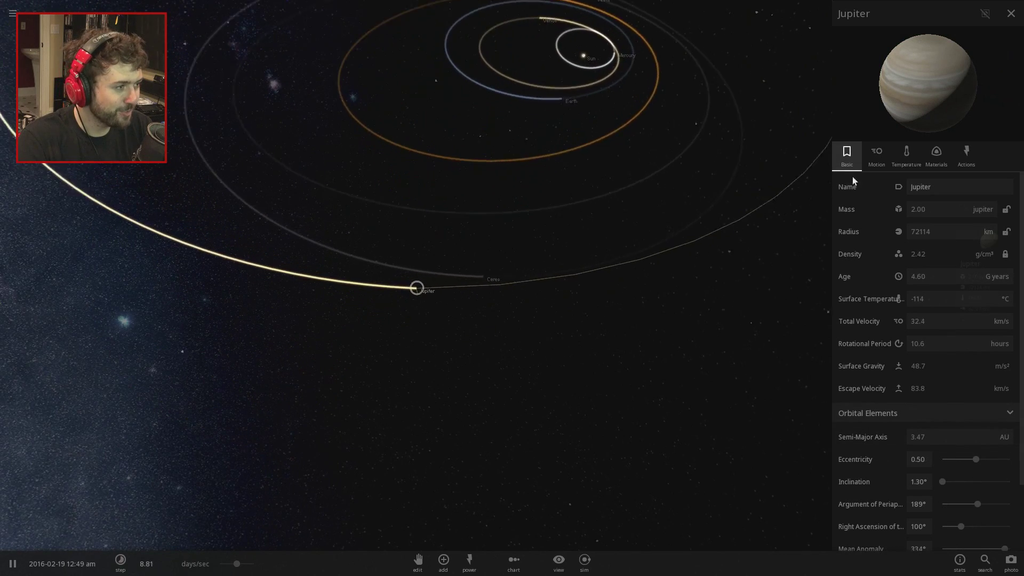
{"action": "left_click", "coordinate": [901, 155]}
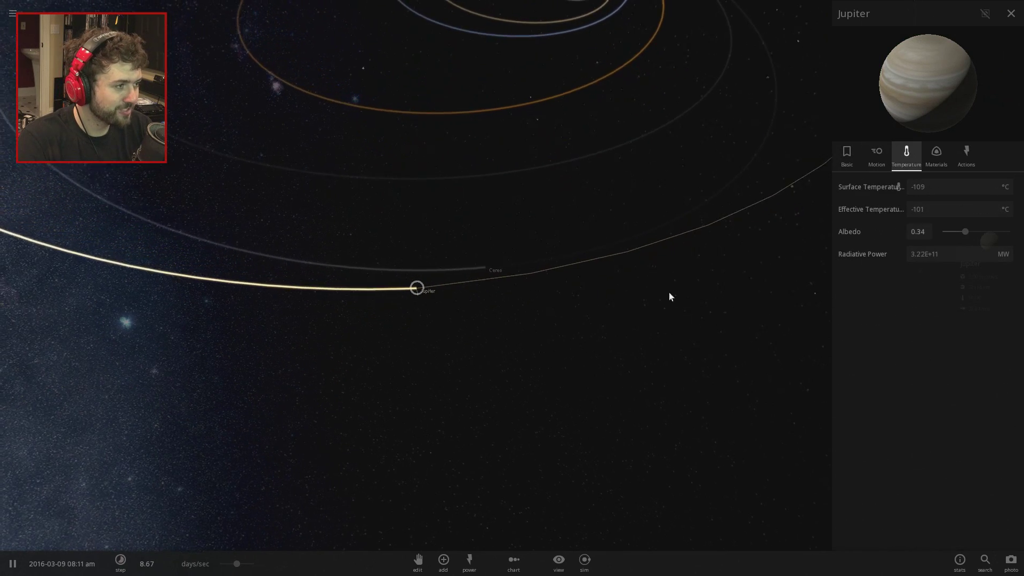
- Centre the view on the Sun at about 2.2 months per second and compare the inner and outer planets' orbits
{"action": "left_click_drag", "start_coordinate": [654, 241], "coordinate": [541, 388]}
{"action": "scroll", "coordinate": [528, 341], "scroll_direction": "down", "scroll_amount": 5}
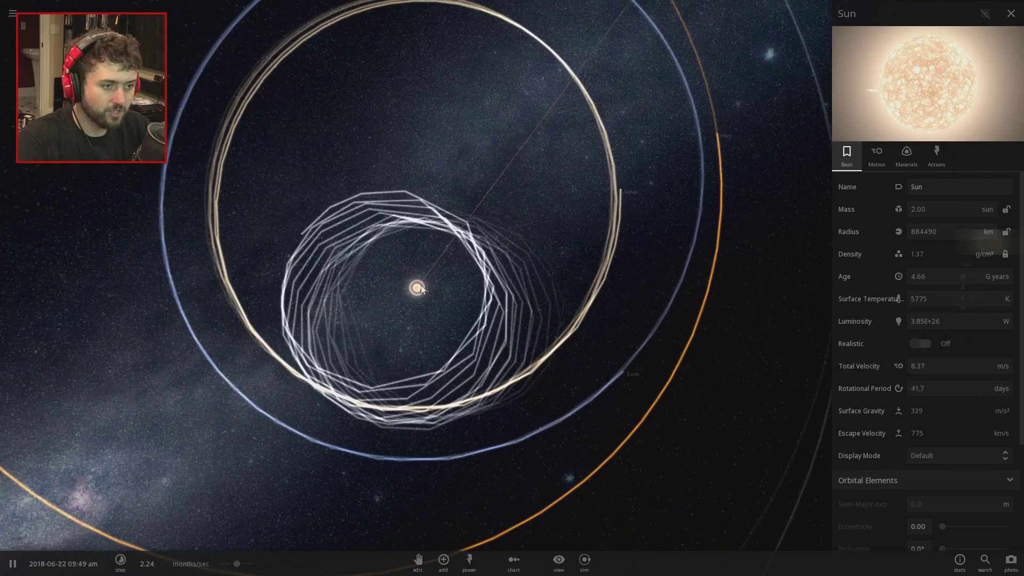
{"action": "scroll", "coordinate": [411, 289], "scroll_direction": "down", "scroll_amount": 3}
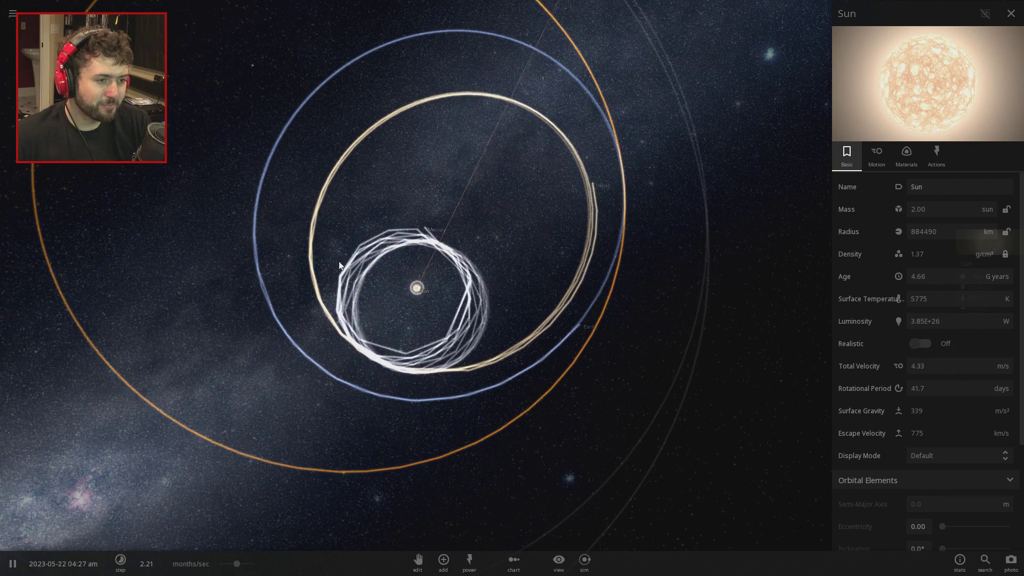
{"action": "left_click_drag", "start_coordinate": [395, 380], "coordinate": [439, 395]}
{"action": "scroll", "coordinate": [391, 383], "scroll_direction": "up", "scroll_amount": 6}
{"action": "scroll", "coordinate": [411, 365], "scroll_direction": "down", "scroll_amount": 6}
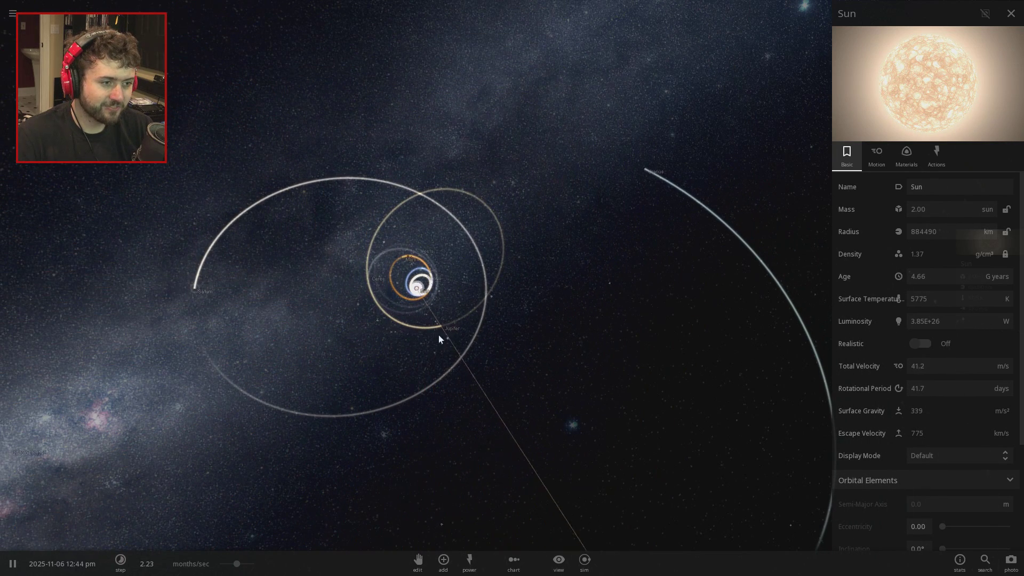
{"action": "scroll", "coordinate": [603, 170], "scroll_direction": "down", "scroll_amount": 3}
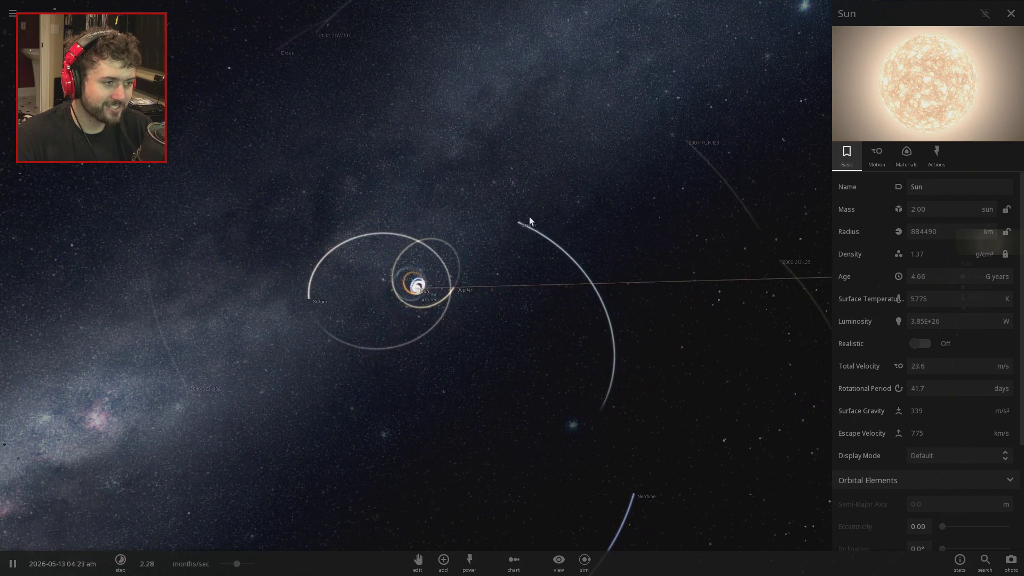
{"action": "scroll", "coordinate": [559, 446], "scroll_direction": "down", "scroll_amount": 3}
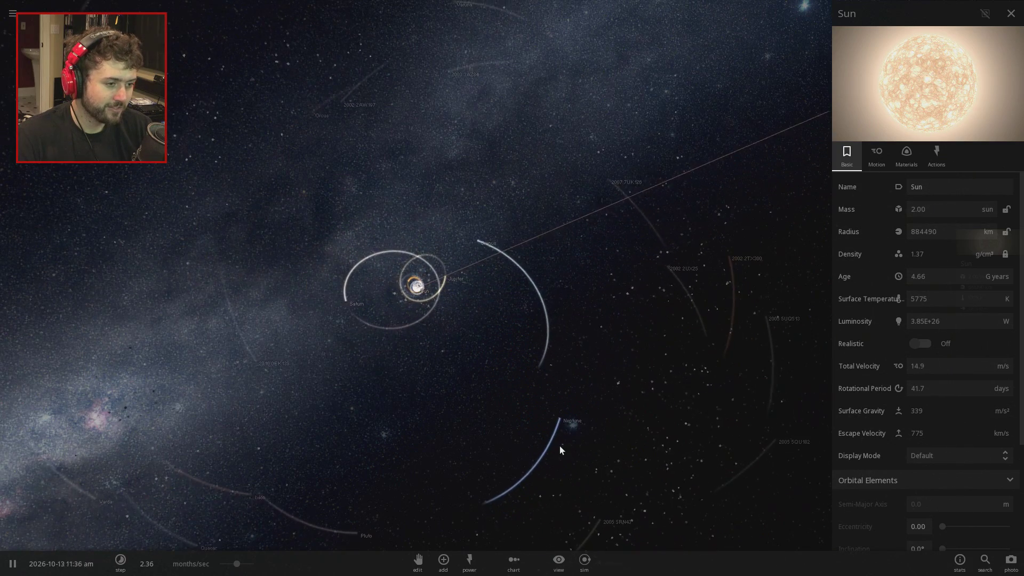
{"action": "scroll", "coordinate": [539, 446], "scroll_direction": "down", "scroll_amount": 2}
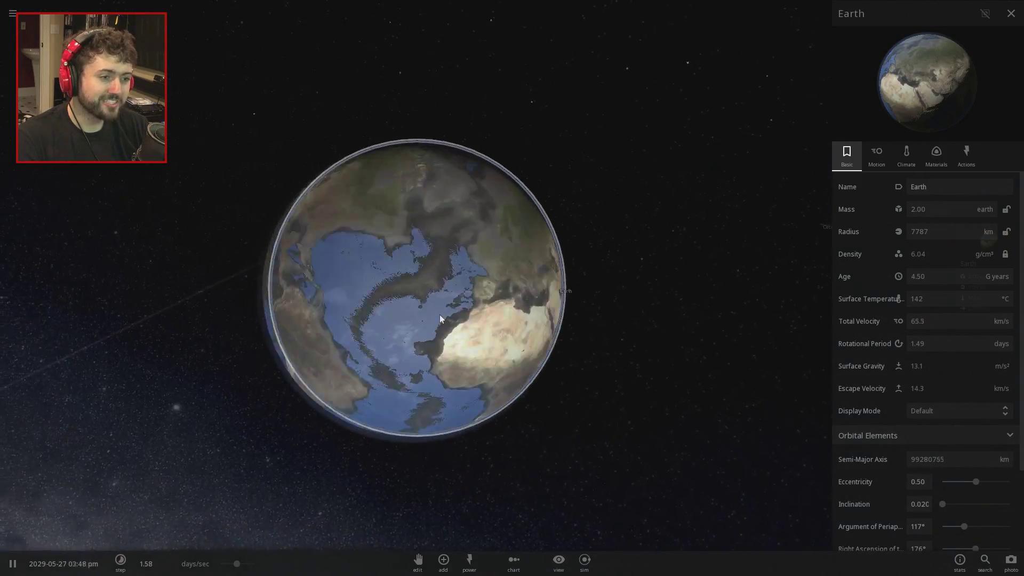
- Focus on Earth at about 1.6 days per second and examine its climate properties and position relative to the Sun
{"action": "scroll", "coordinate": [440, 314], "scroll_direction": "up", "scroll_amount": 2}
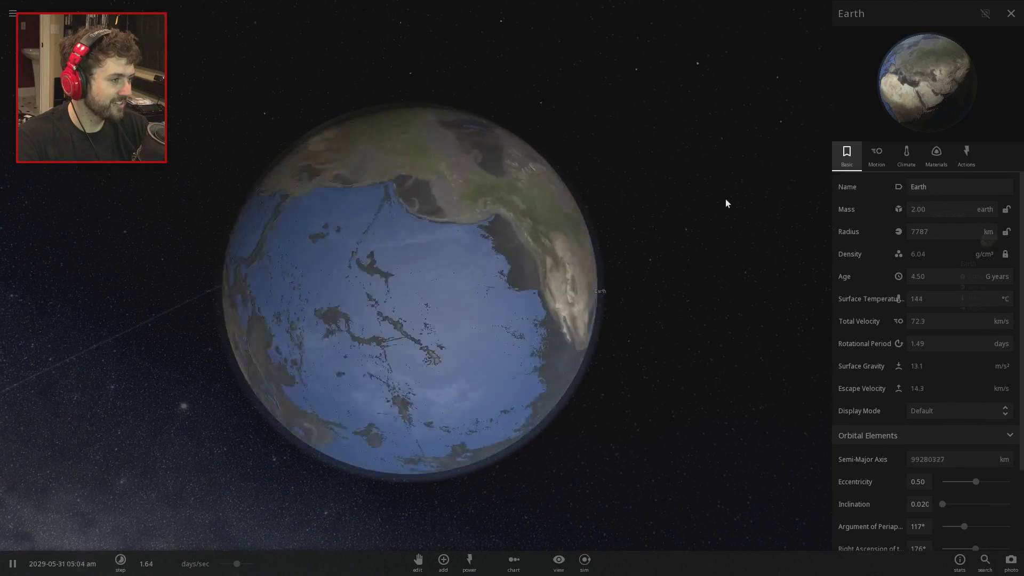
{"action": "left_click", "coordinate": [899, 159]}
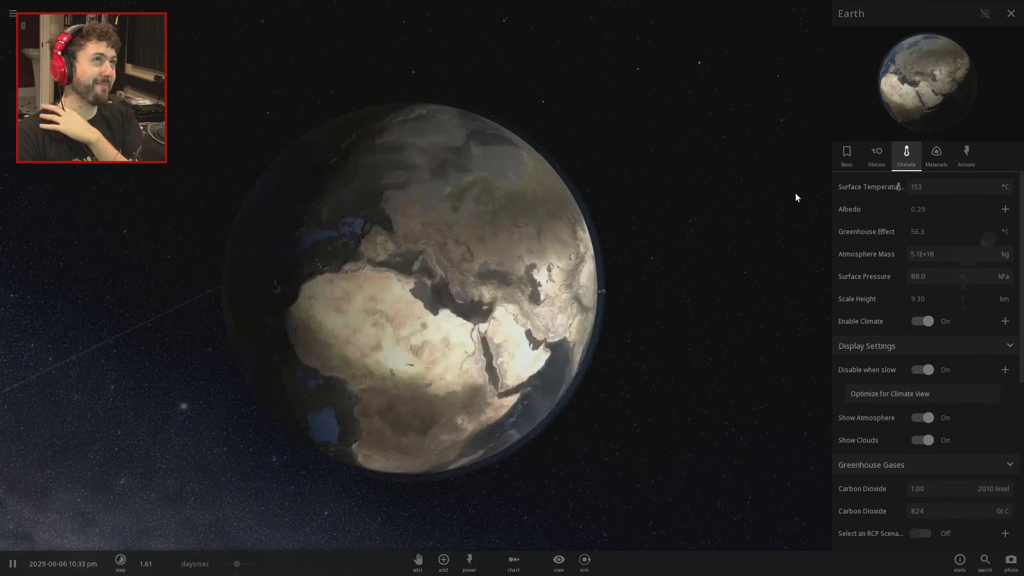
{"action": "scroll", "coordinate": [676, 231], "scroll_direction": "down", "scroll_amount": 3}
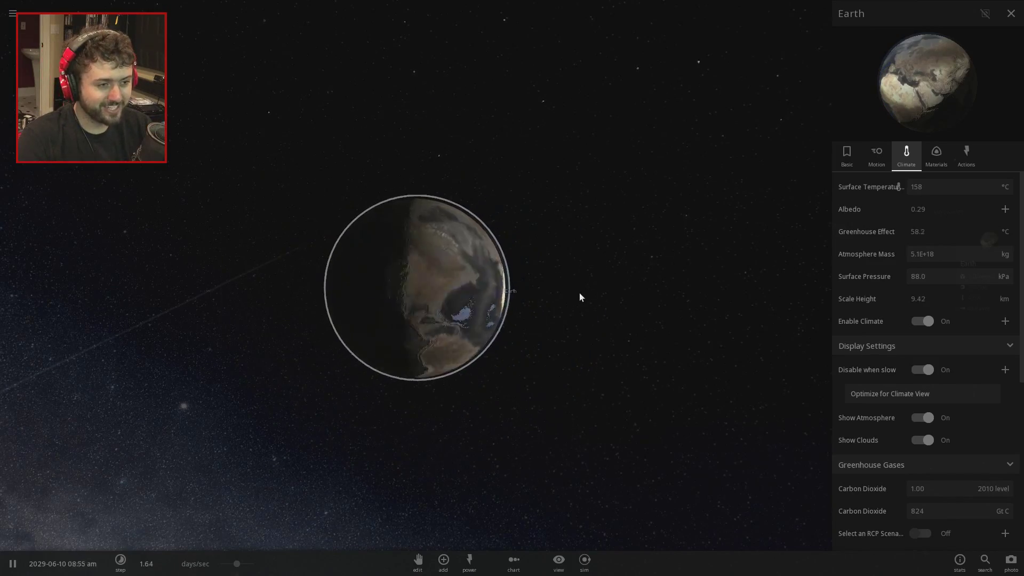
{"action": "scroll", "coordinate": [580, 296], "scroll_direction": "up", "scroll_amount": 5}
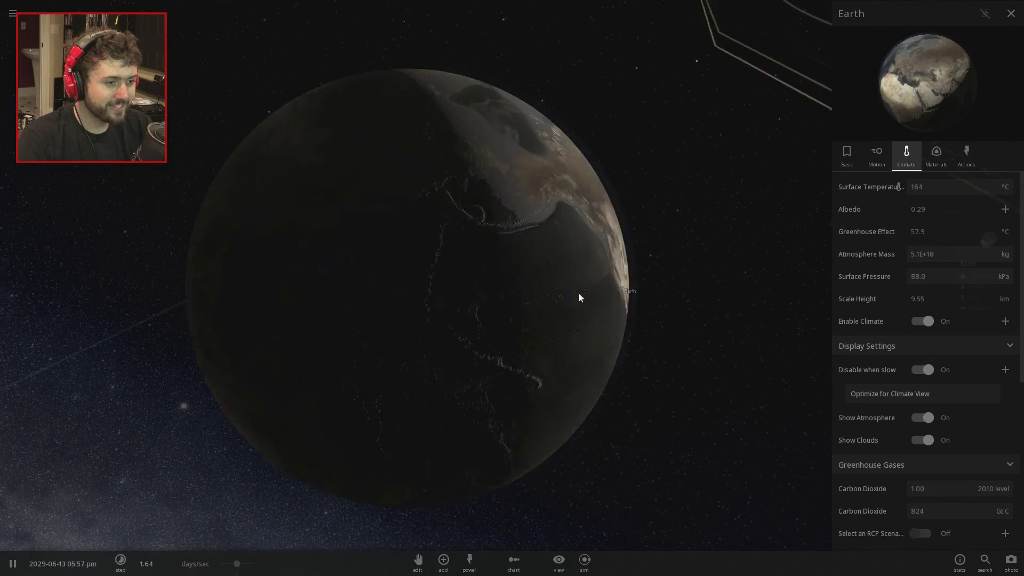
{"action": "scroll", "coordinate": [579, 294], "scroll_direction": "down", "scroll_amount": 8}
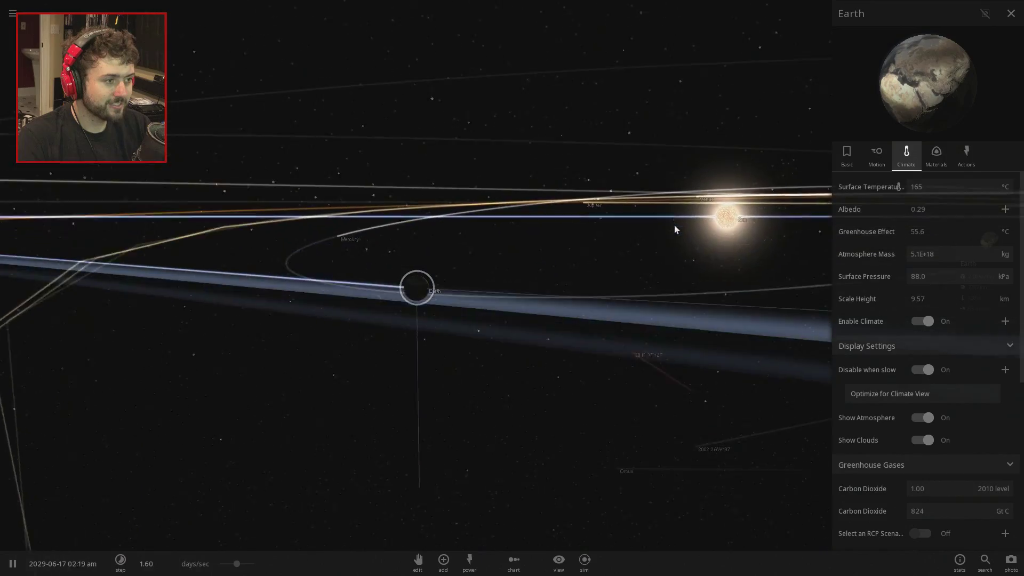
{"action": "left_click_drag", "start_coordinate": [674, 225], "coordinate": [608, 214]}
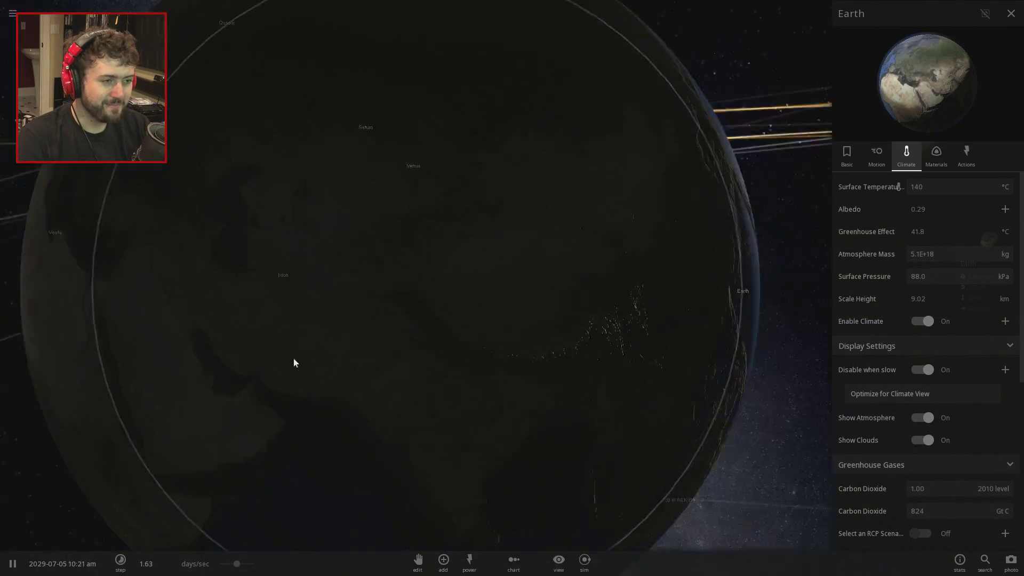
- Examine Earth's oceans and continents from different angles and distances alongside its climate data
{"action": "left_click_drag", "start_coordinate": [294, 358], "coordinate": [511, 387]}
{"action": "scroll", "coordinate": [550, 394], "scroll_direction": "down", "scroll_amount": 5}
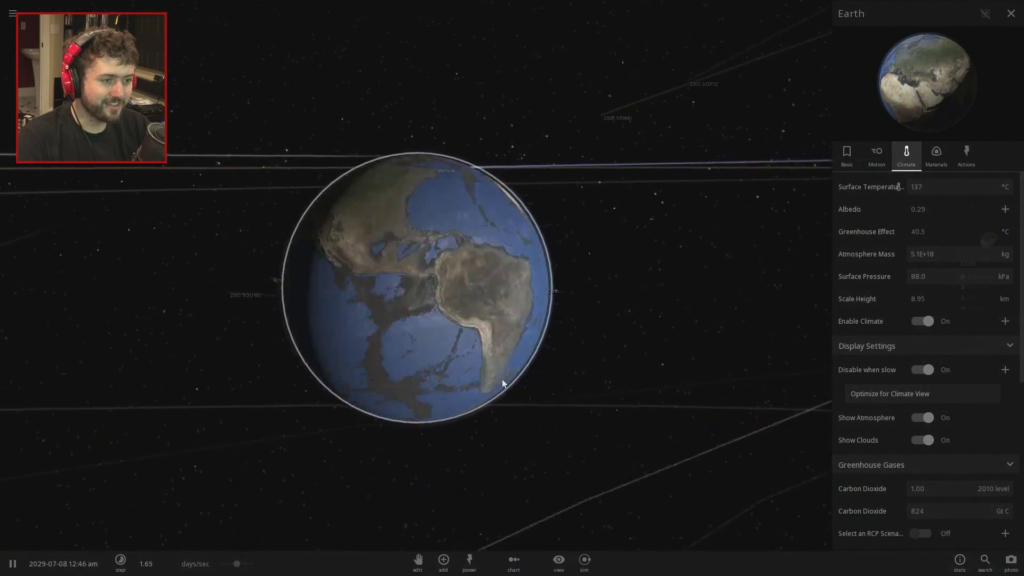
{"action": "scroll", "coordinate": [410, 311], "scroll_direction": "up", "scroll_amount": 5}
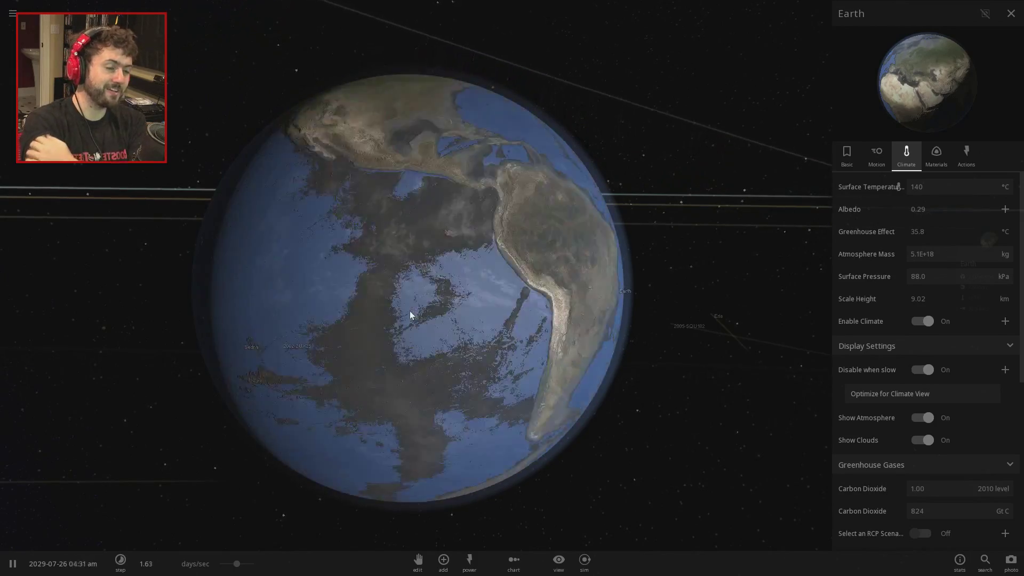
{"action": "scroll", "coordinate": [338, 267], "scroll_direction": "down", "scroll_amount": 5}
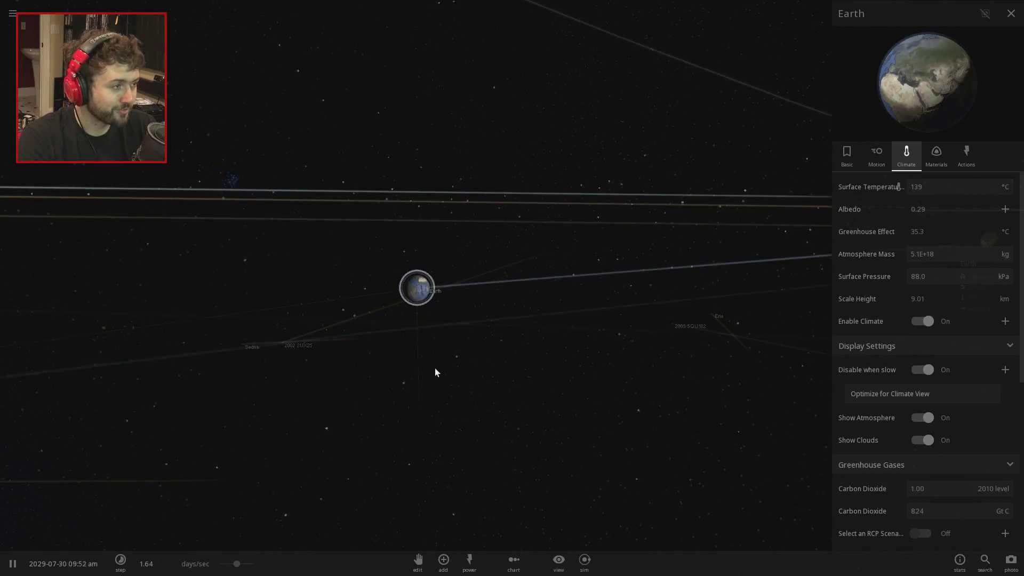
{"action": "scroll", "coordinate": [390, 323], "scroll_direction": "up", "scroll_amount": 2}
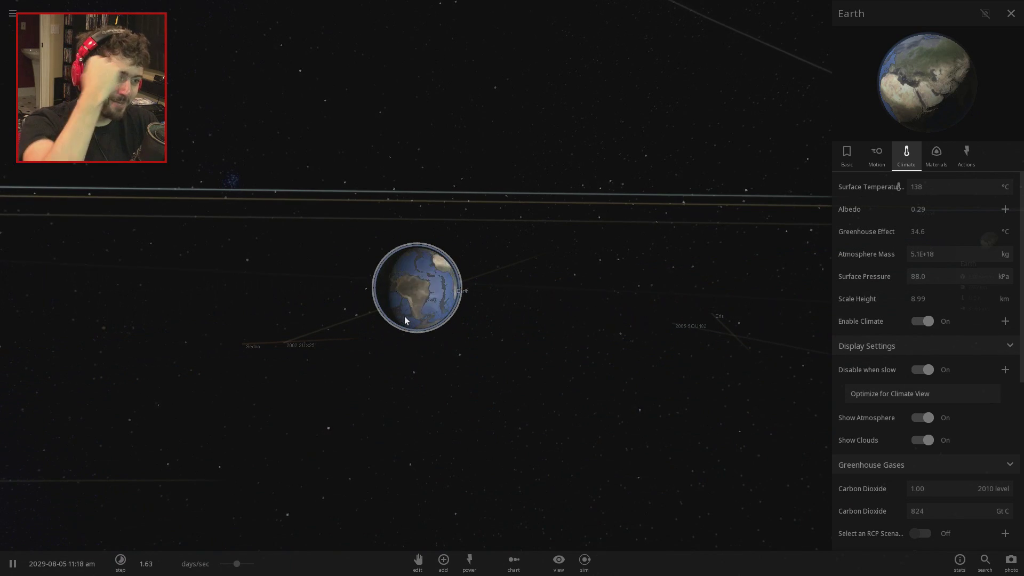
{"action": "scroll", "coordinate": [438, 290], "scroll_direction": "up", "scroll_amount": 2}
{"action": "scroll", "coordinate": [446, 280], "scroll_direction": "up", "scroll_amount": 1}
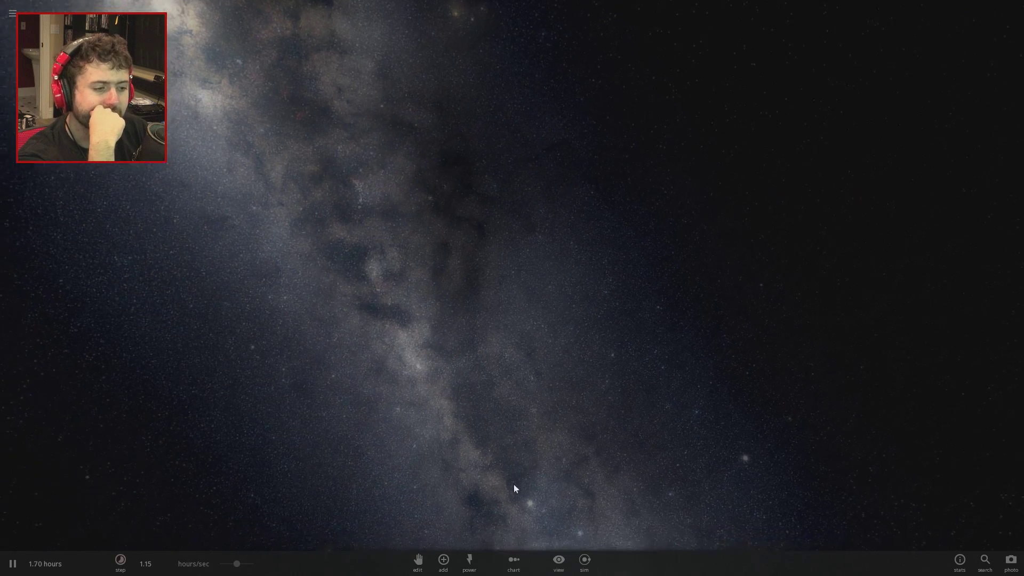
- Place an Earth in a new empty simulation and add a second Earth beside it as a binary pair
{"action": "left_click", "coordinate": [446, 559]}
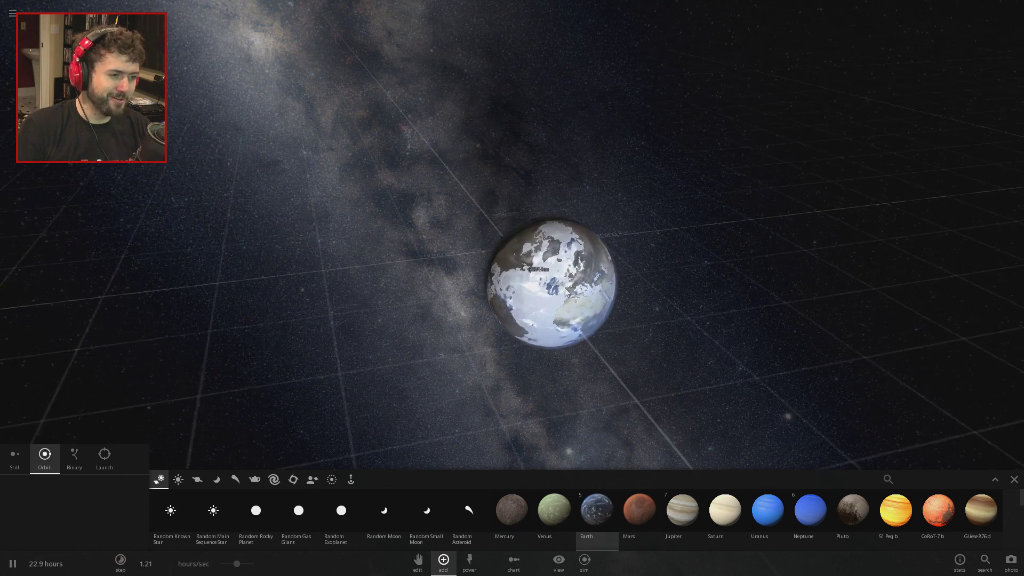
{"action": "scroll", "coordinate": [568, 293], "scroll_direction": "up", "scroll_amount": 5}
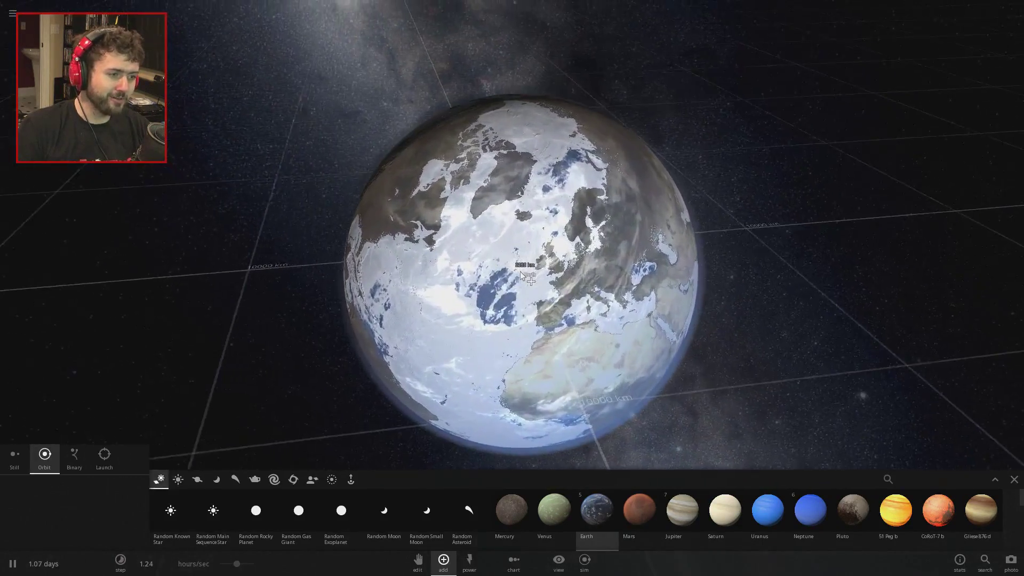
{"action": "scroll", "coordinate": [864, 317], "scroll_direction": "down", "scroll_amount": 3}
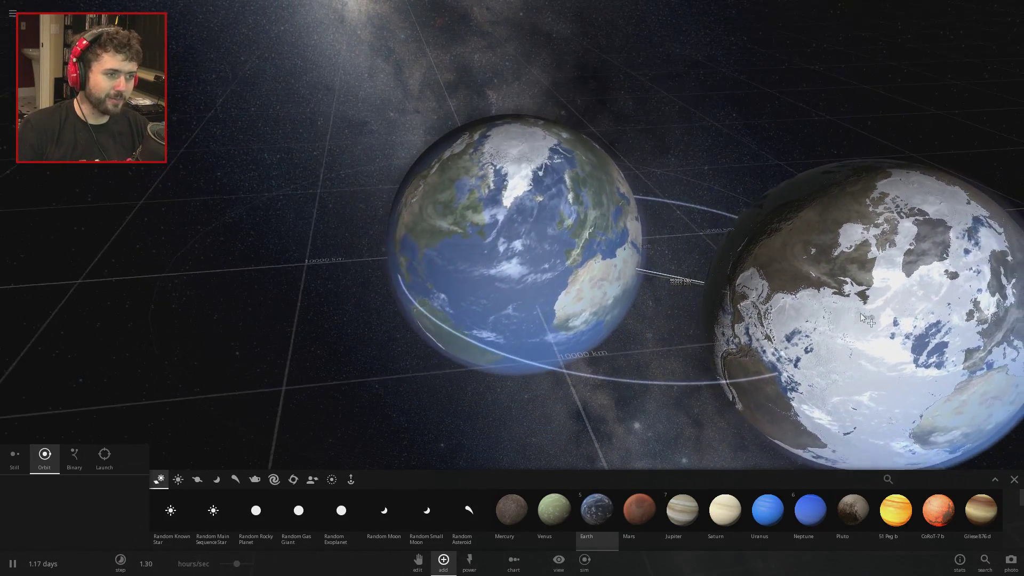
{"action": "scroll", "coordinate": [861, 318], "scroll_direction": "down", "scroll_amount": 5}
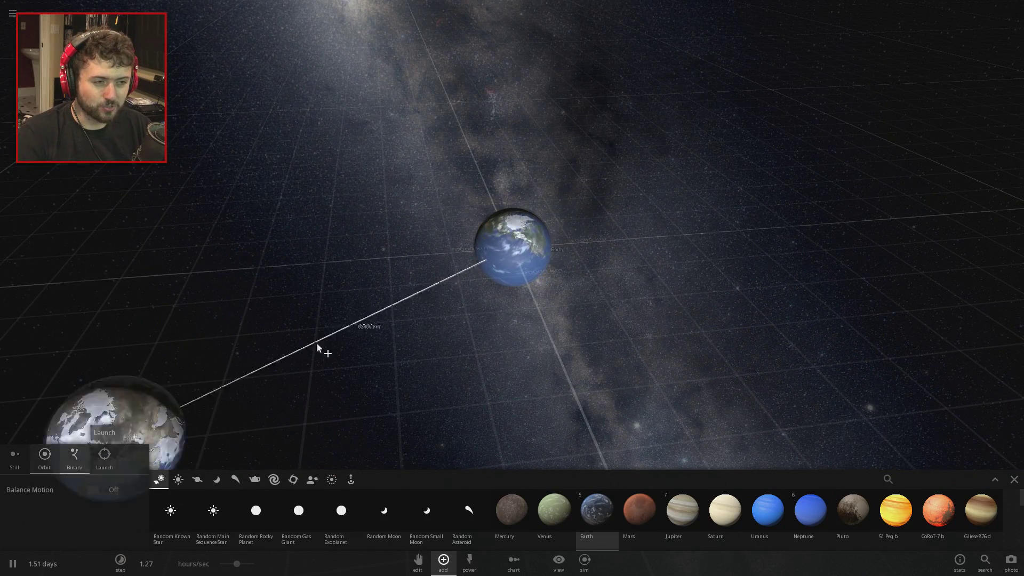
{"action": "left_click", "coordinate": [318, 348]}
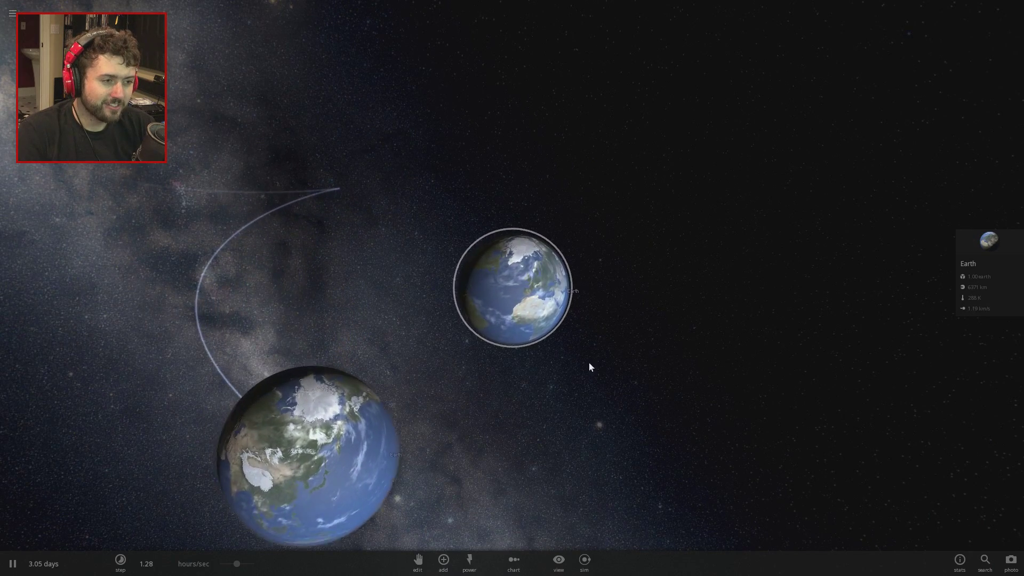
- Watch the two Earths circle each other at about 1.2 hours per second and inspect one Earth's basic properties
{"action": "left_click_drag", "start_coordinate": [421, 390], "coordinate": [846, 296]}
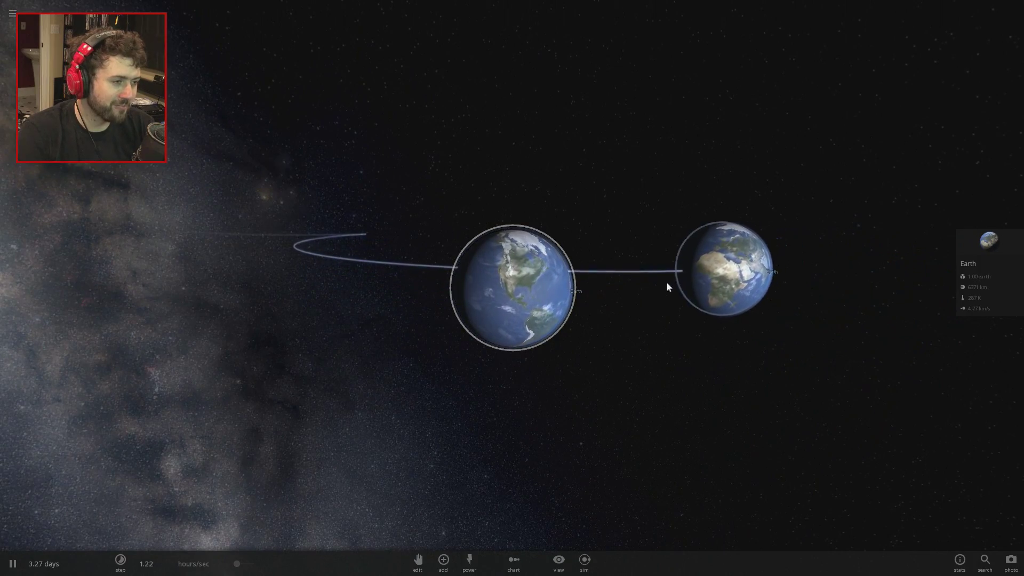
{"action": "left_click_drag", "start_coordinate": [505, 318], "coordinate": [661, 338]}
{"action": "scroll", "coordinate": [505, 353], "scroll_direction": "up", "scroll_amount": 3}
{"action": "scroll", "coordinate": [661, 338], "scroll_direction": "down", "scroll_amount": 4}
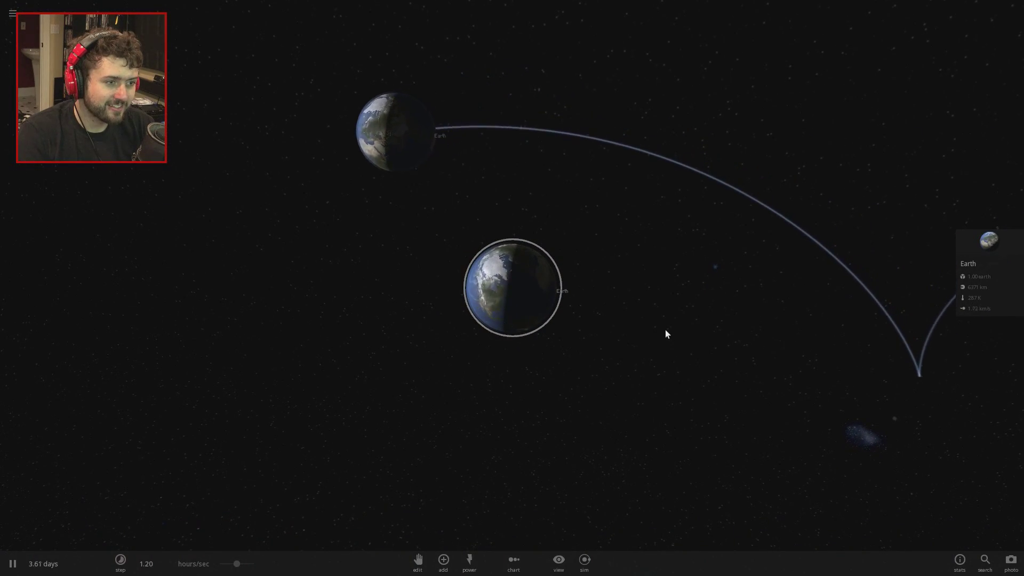
{"action": "mouse_move", "coordinate": [561, 319]}
{"action": "left_mouse_down"}
{"action": "mouse_move", "coordinate": [487, 297]}
{"action": "mouse_move", "coordinate": [400, 297]}
{"action": "mouse_move", "coordinate": [717, 313]}
{"action": "mouse_move", "coordinate": [564, 300]}
{"action": "left_mouse_up"}
{"action": "scroll", "coordinate": [563, 302], "scroll_direction": "up", "scroll_amount": 5}
{"action": "left_click_drag", "start_coordinate": [471, 337], "coordinate": [582, 293]}
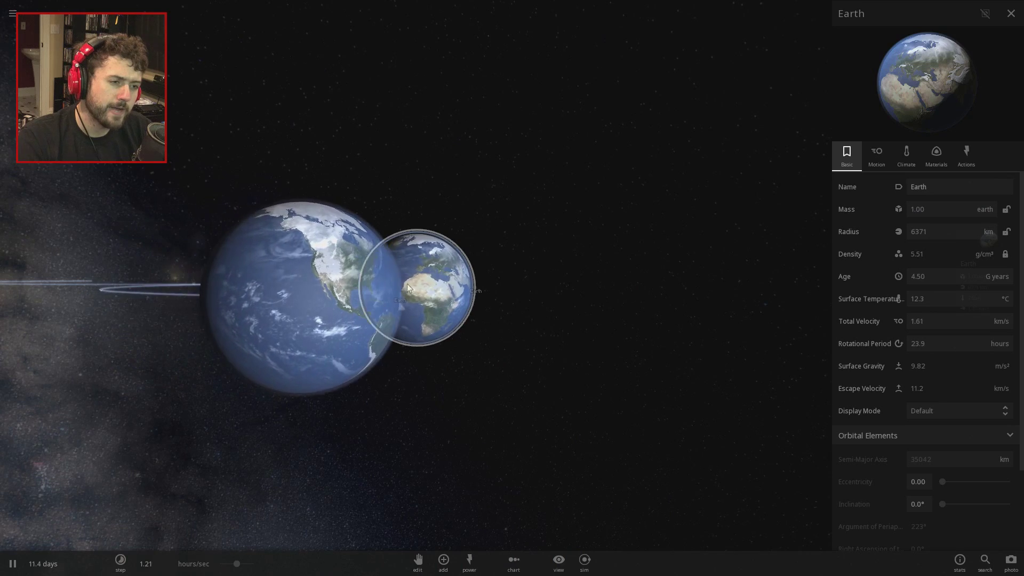
{"action": "scroll", "coordinate": [488, 308], "scroll_direction": "up", "scroll_amount": 3}
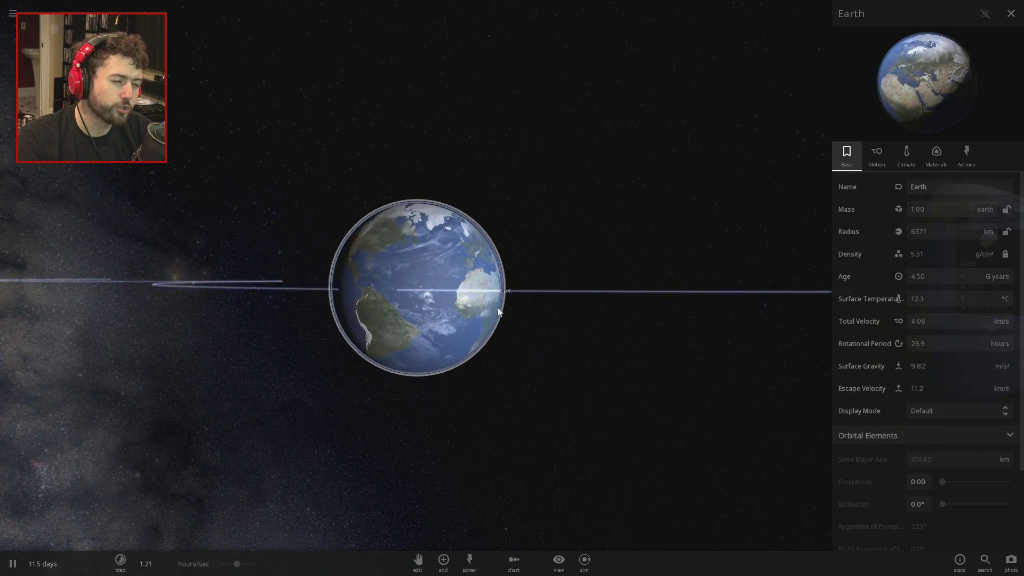
- Place Pluto as a binary companion about 10,000 km from the focused Earth
{"action": "left_click_drag", "start_coordinate": [552, 318], "coordinate": [456, 345]}
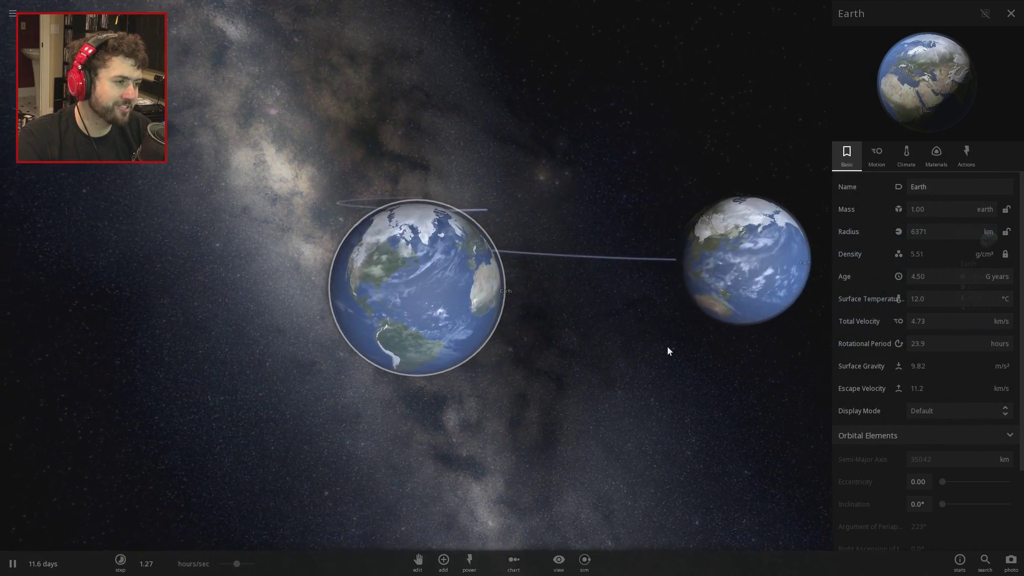
{"action": "left_click_drag", "start_coordinate": [667, 347], "coordinate": [528, 382]}
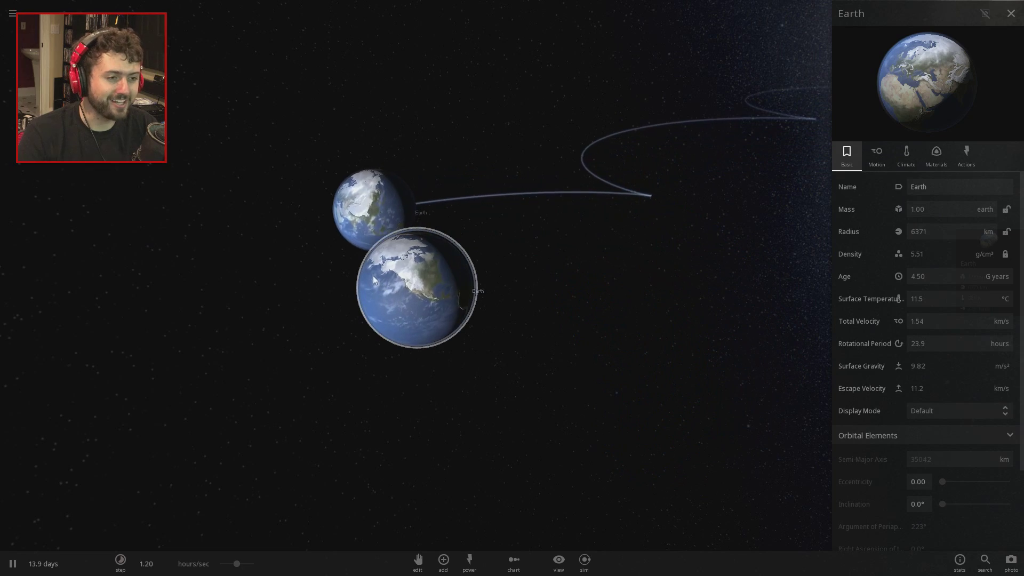
{"action": "scroll", "coordinate": [425, 406], "scroll_direction": "down", "scroll_amount": 5}
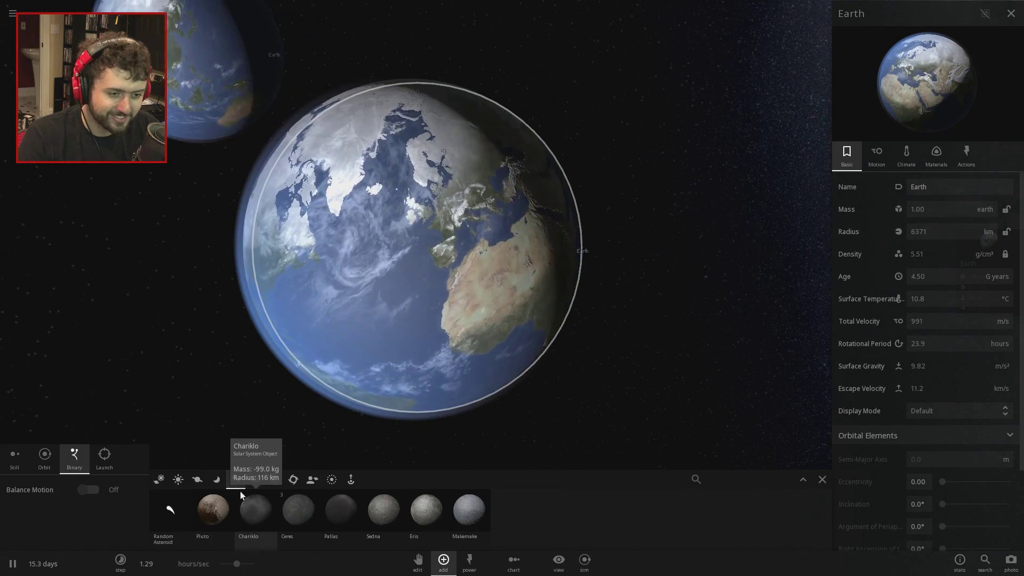
{"action": "left_click", "coordinate": [218, 513]}
{"action": "scroll", "coordinate": [520, 376], "scroll_direction": "down", "scroll_amount": 4}
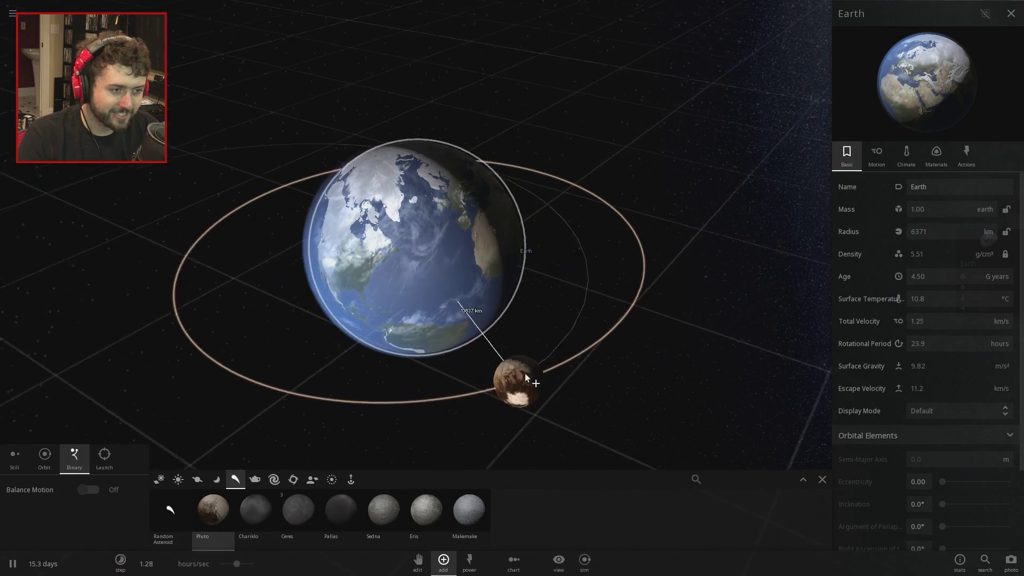
{"action": "scroll", "coordinate": [525, 319], "scroll_direction": "up", "scroll_amount": 3}
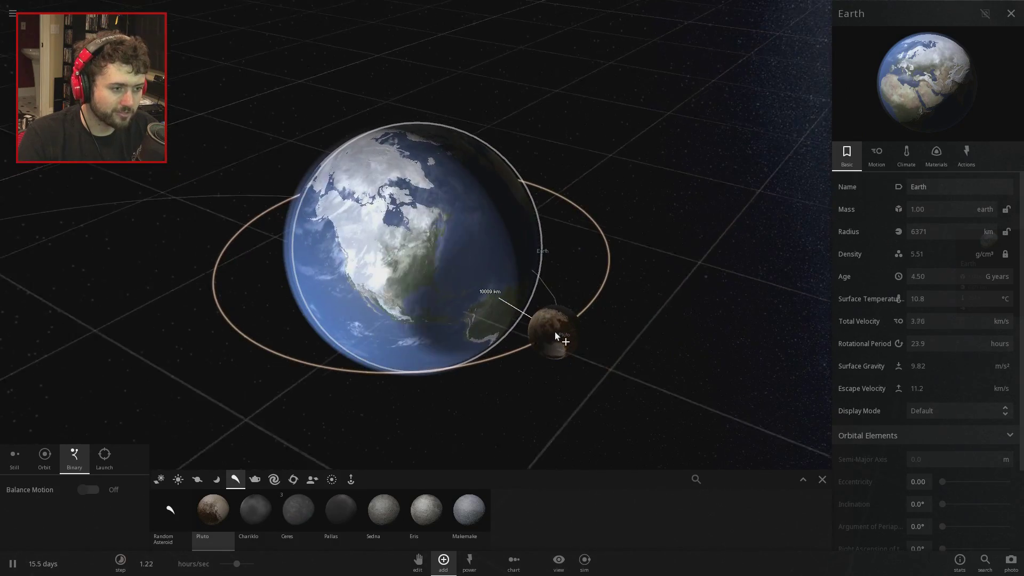
{"action": "left_click", "coordinate": [554, 332]}
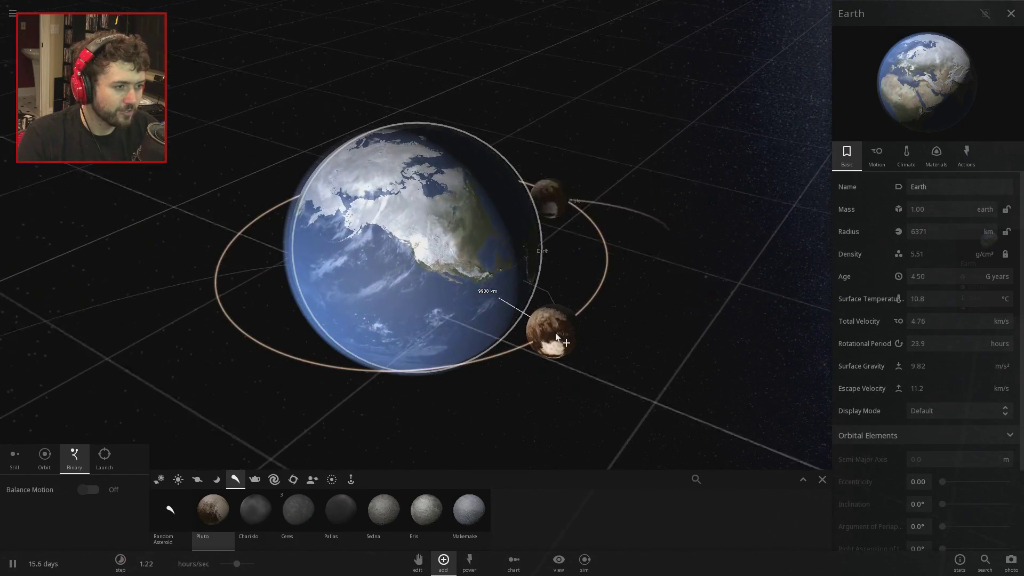
- Pause the simulation, place another Pluto close to the other Earth, and resume the simulation
{"action": "scroll", "coordinate": [557, 336], "scroll_direction": "down", "scroll_amount": 3}
{"action": "left_click_drag", "start_coordinate": [584, 395], "coordinate": [578, 453]}
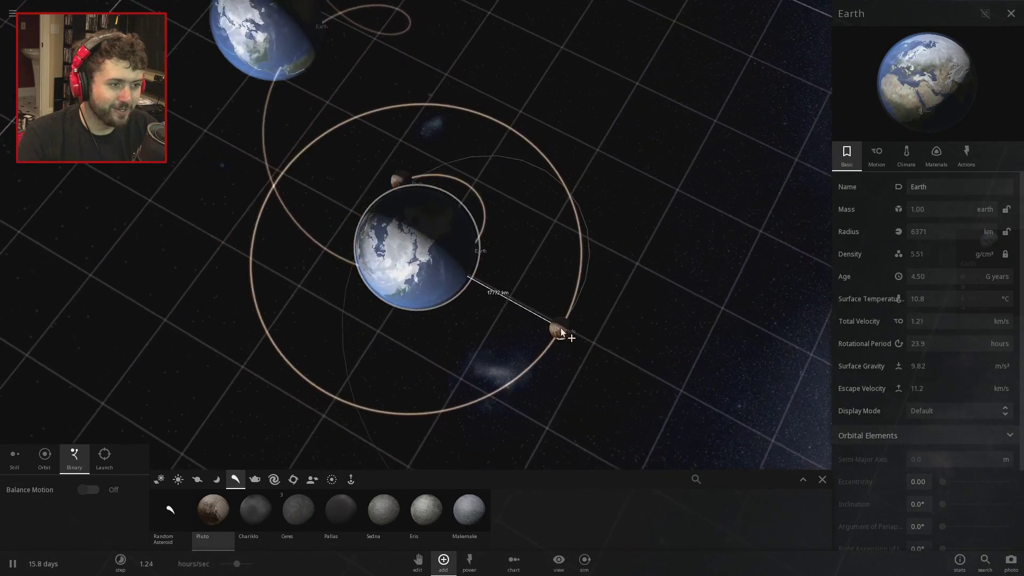
{"action": "scroll", "coordinate": [530, 296], "scroll_direction": "down", "scroll_amount": 3}
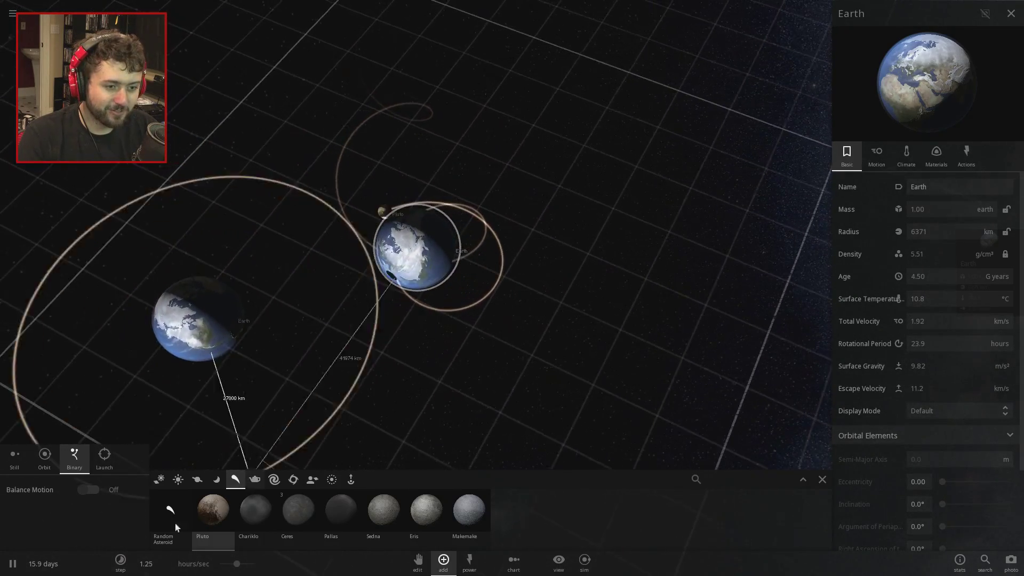
{"action": "left_click", "coordinate": [16, 568]}
{"action": "scroll", "coordinate": [361, 385], "scroll_direction": "down", "scroll_amount": 3}
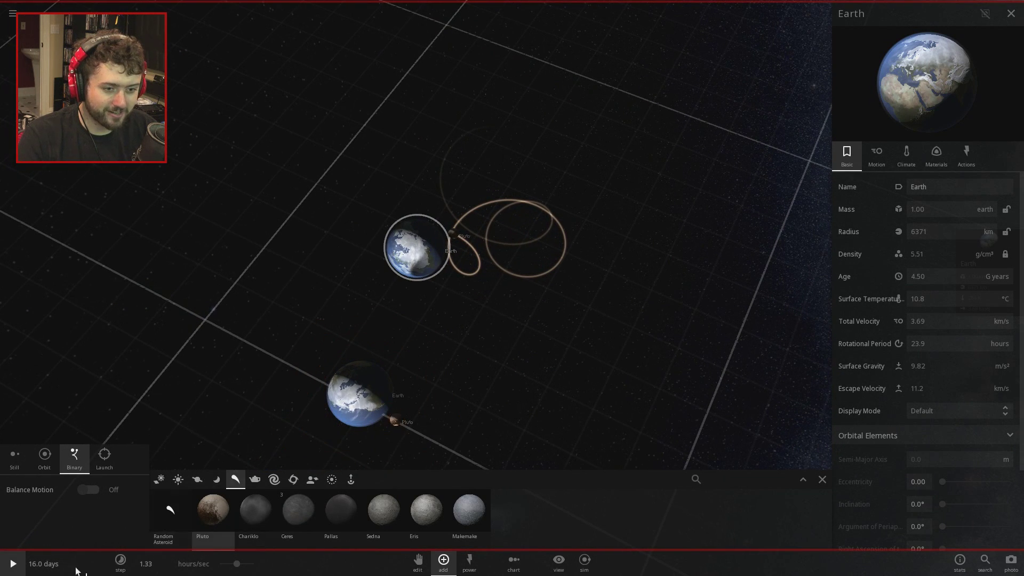
{"action": "left_click", "coordinate": [31, 558]}
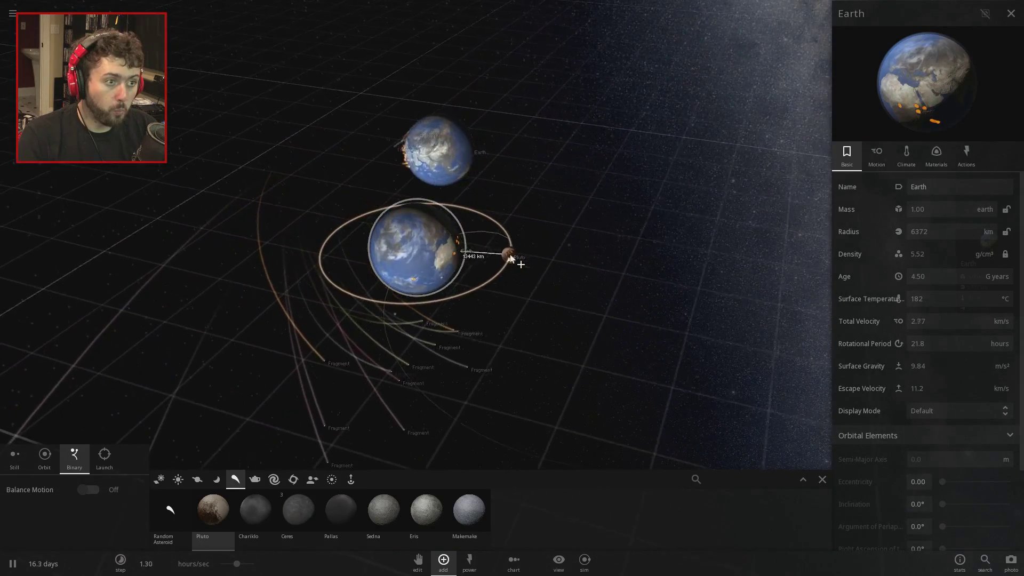
- Add more Plutos close to the two Earths and watch them orbit and collide
{"action": "left_click_drag", "start_coordinate": [477, 255], "coordinate": [565, 290]}
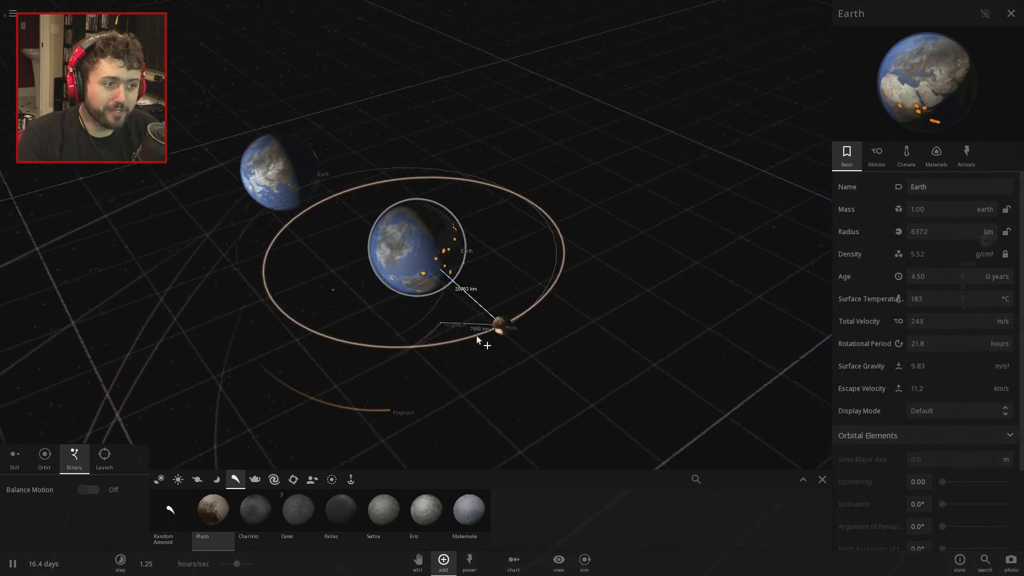
{"action": "left_click_drag", "start_coordinate": [484, 342], "coordinate": [585, 336]}
{"action": "scroll", "coordinate": [585, 336], "scroll_direction": "up", "scroll_amount": 3}
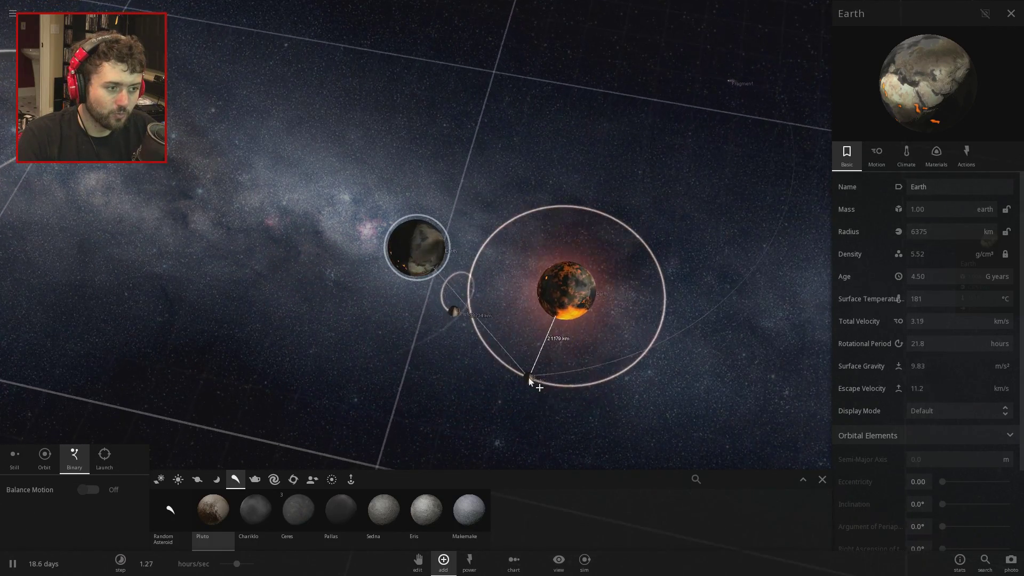
{"action": "left_click_drag", "start_coordinate": [494, 296], "coordinate": [493, 299]}
{"action": "scroll", "coordinate": [464, 235], "scroll_direction": "down", "scroll_amount": 3}
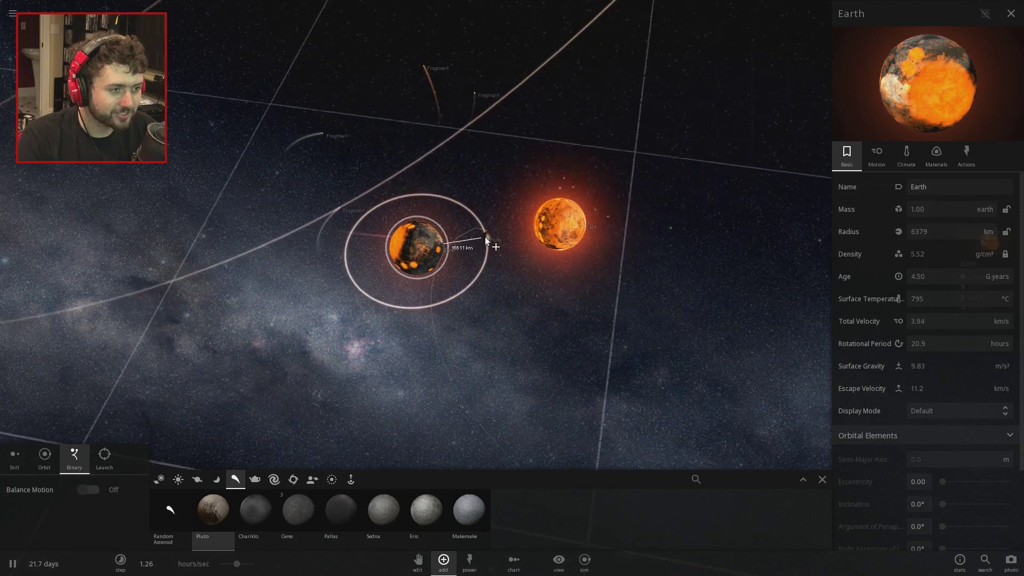
{"action": "left_click", "coordinate": [496, 234]}
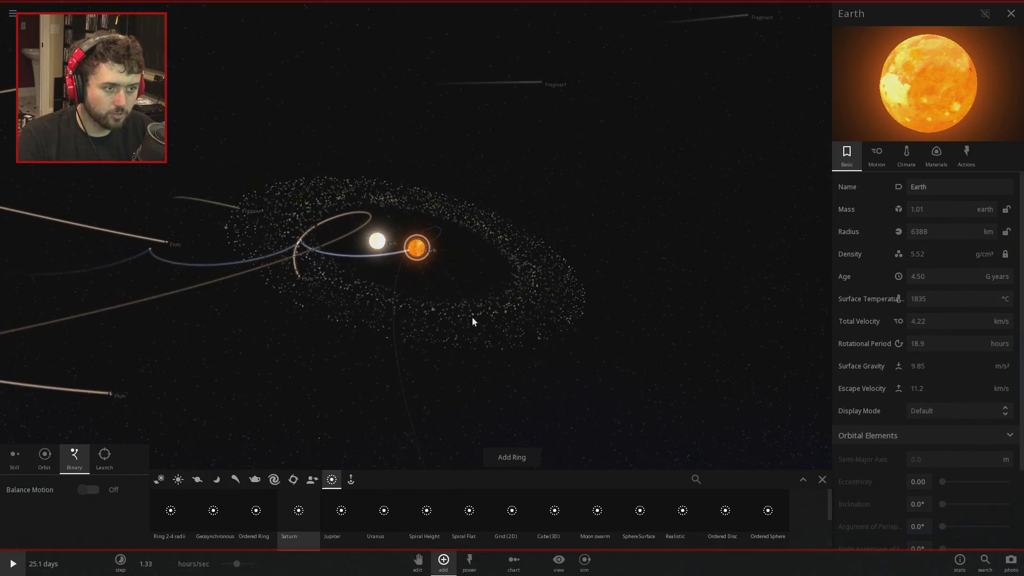
- Run the simulation with the Saturn-preset ring and examine how its particles move around the molten Earths
{"action": "left_click_drag", "start_coordinate": [472, 318], "coordinate": [489, 320]}
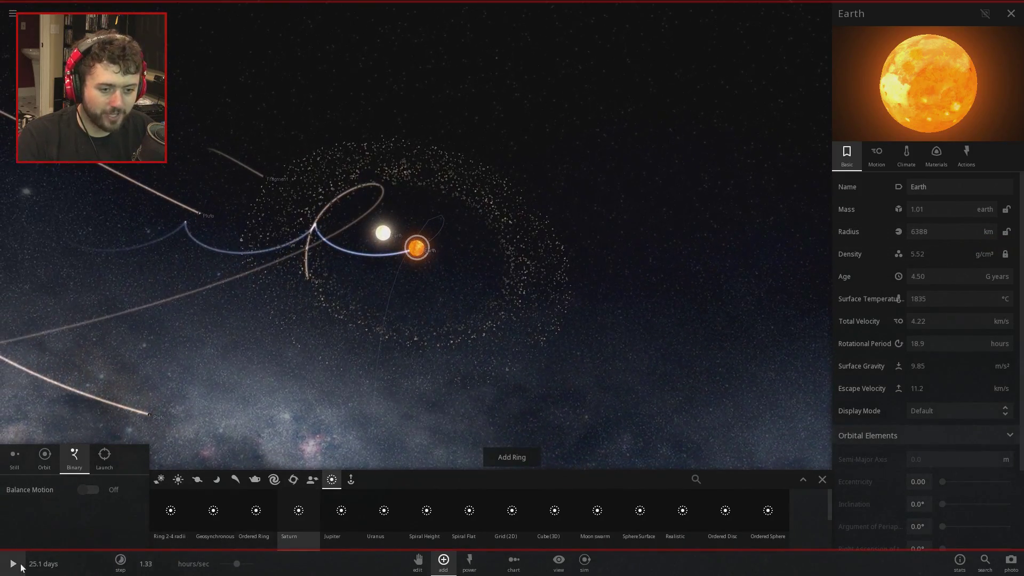
{"action": "left_click", "coordinate": [20, 567]}
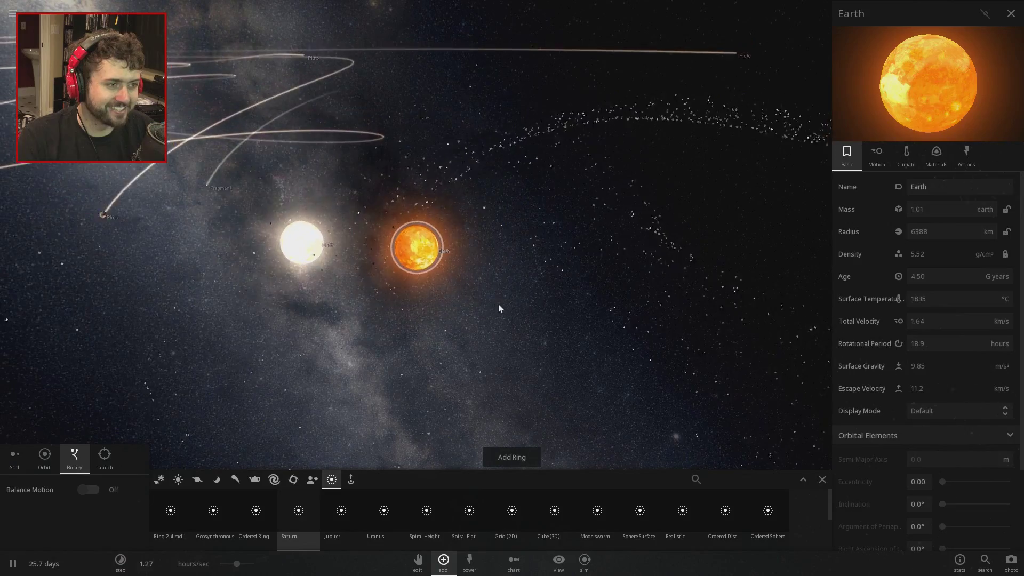
{"action": "scroll", "coordinate": [498, 304], "scroll_direction": "down", "scroll_amount": 4}
{"action": "left_click_drag", "start_coordinate": [635, 298], "coordinate": [620, 282]}
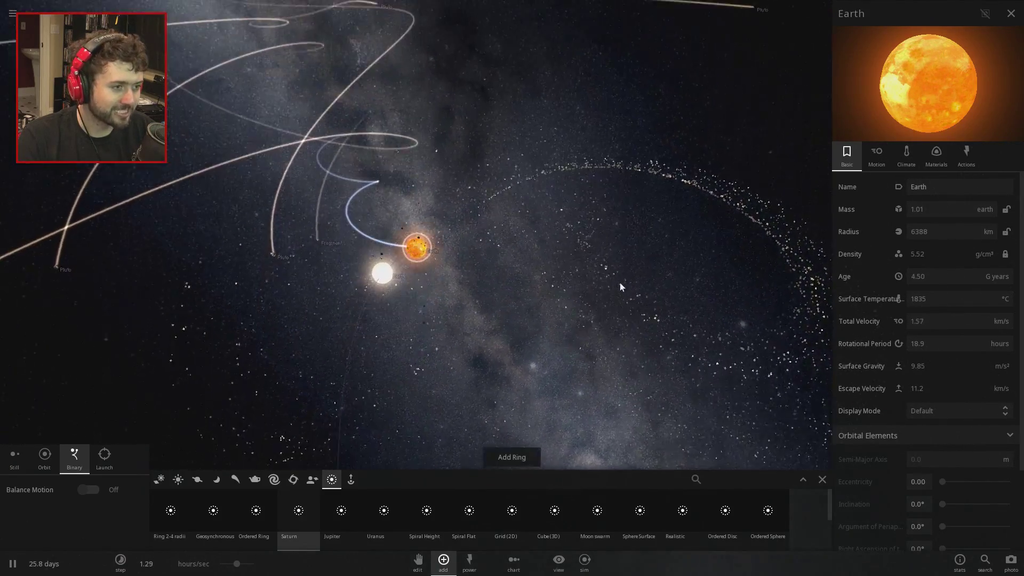
{"action": "scroll", "coordinate": [516, 274], "scroll_direction": "up", "scroll_amount": 5}
{"action": "left_click_drag", "start_coordinate": [517, 274], "coordinate": [594, 330]}
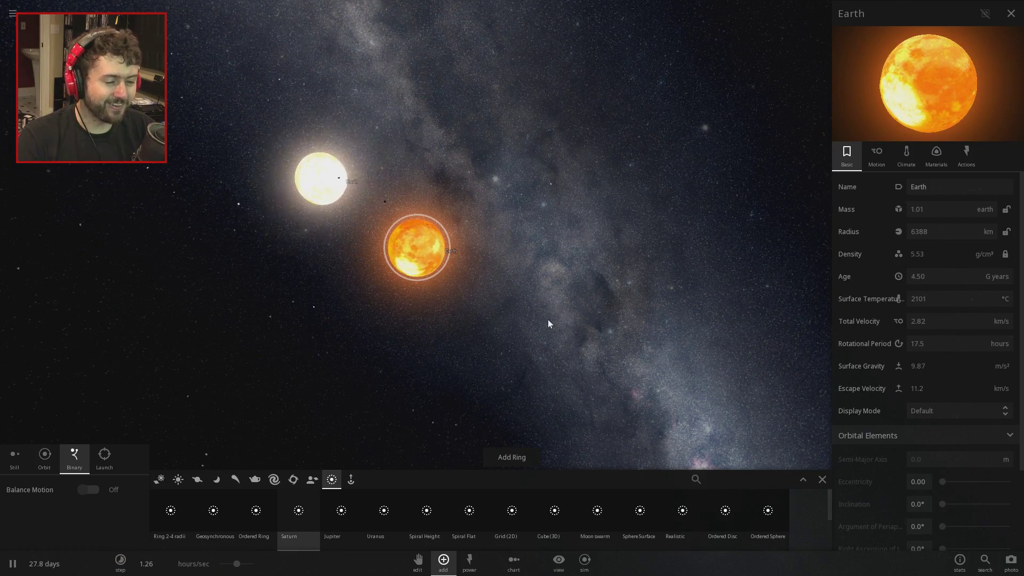
{"action": "scroll", "coordinate": [548, 319], "scroll_direction": "down", "scroll_amount": 5}
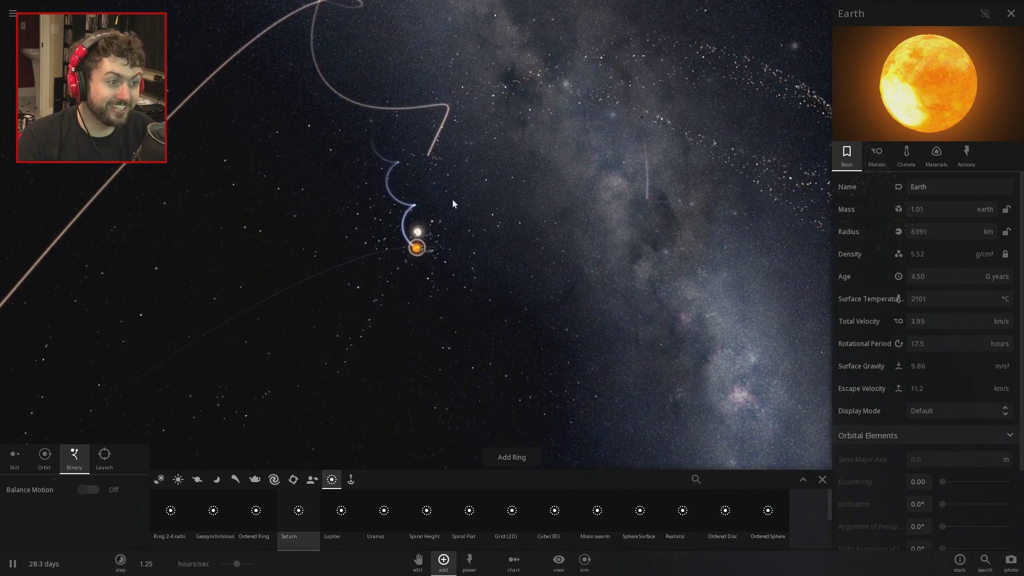
{"action": "scroll", "coordinate": [504, 197], "scroll_direction": "up", "scroll_amount": 3}
{"action": "left_click_drag", "start_coordinate": [504, 198], "coordinate": [496, 192]}
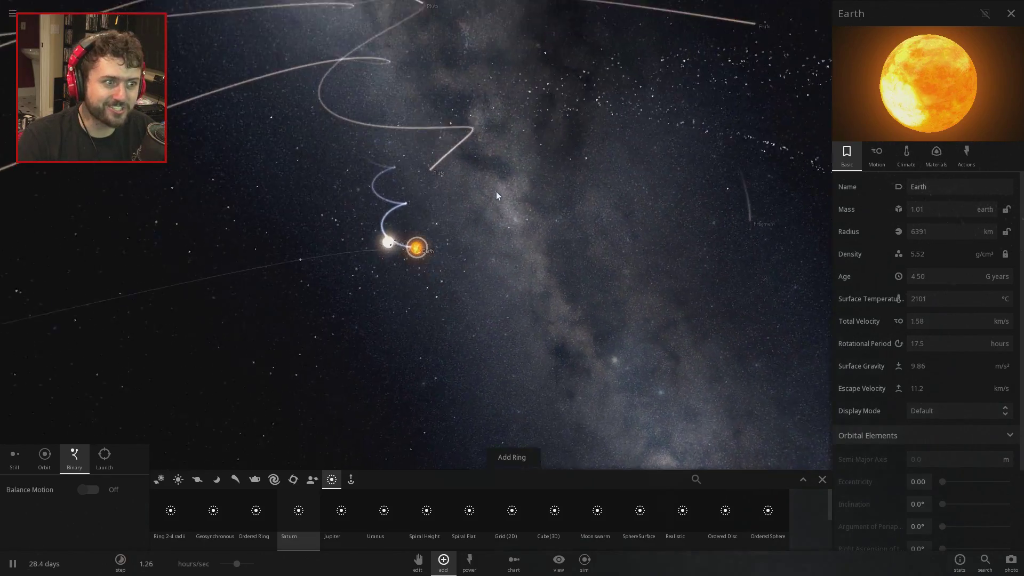
{"action": "scroll", "coordinate": [488, 248], "scroll_direction": "up", "scroll_amount": 10}
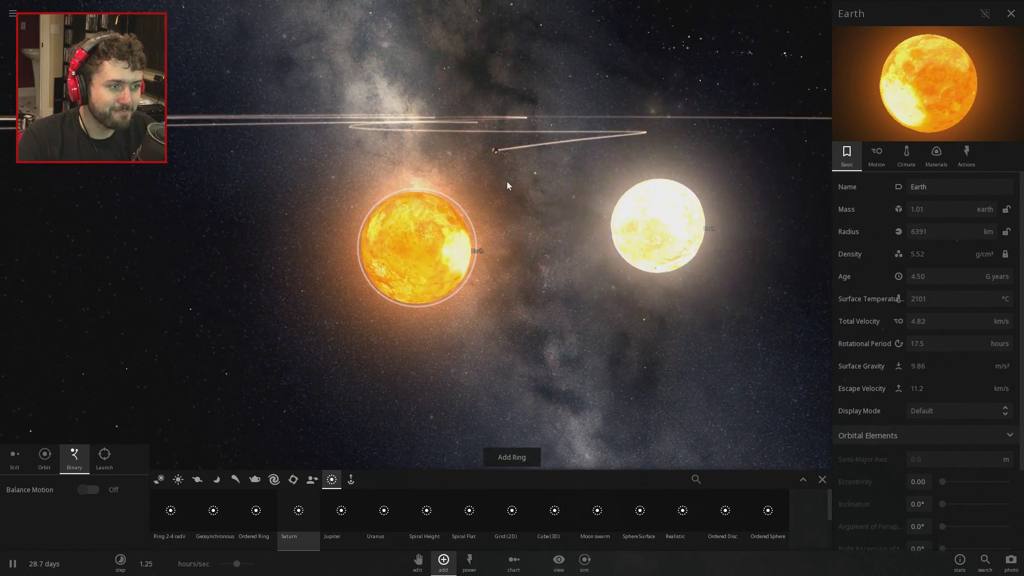
{"action": "left_click_drag", "start_coordinate": [505, 181], "coordinate": [500, 218]}
{"action": "scroll", "coordinate": [500, 219], "scroll_direction": "down", "scroll_amount": 3}
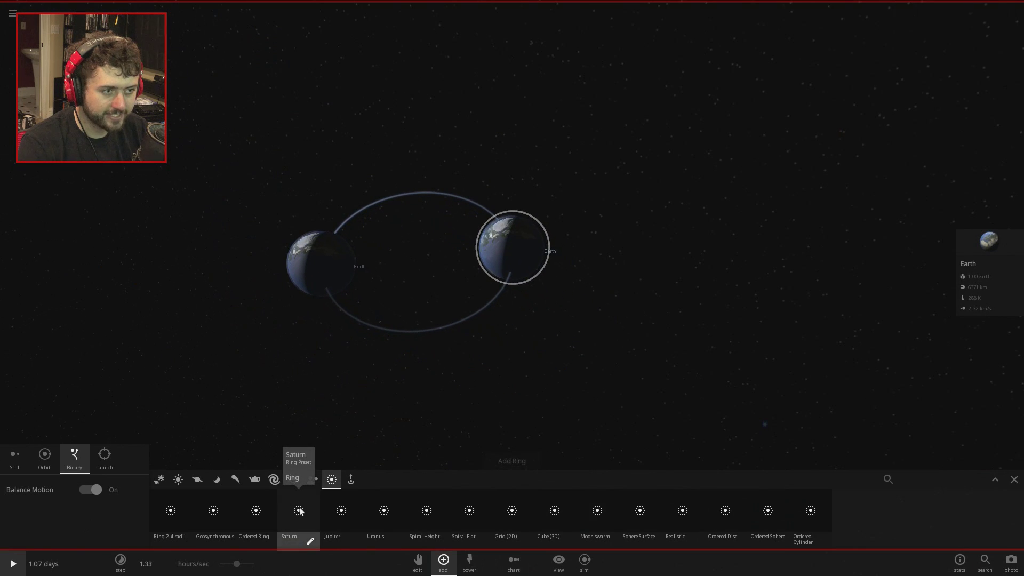
- Add a Saturn-preset ring to each Earth of the intact binary pair and start the simulation
{"action": "scroll", "coordinate": [493, 372], "scroll_direction": "down", "scroll_amount": 3}
{"action": "left_click", "coordinate": [518, 465]}
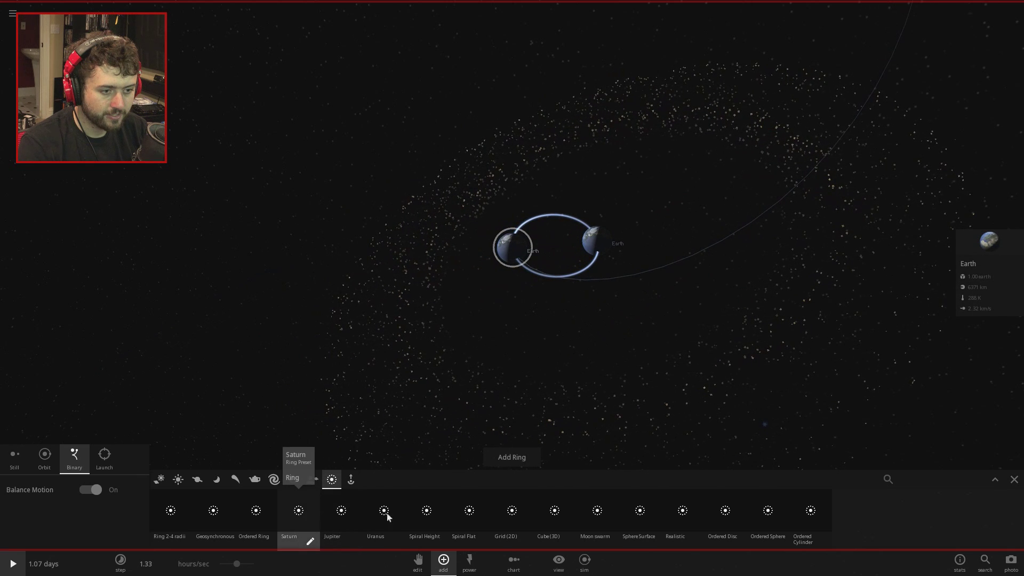
{"action": "left_click", "coordinate": [502, 457]}
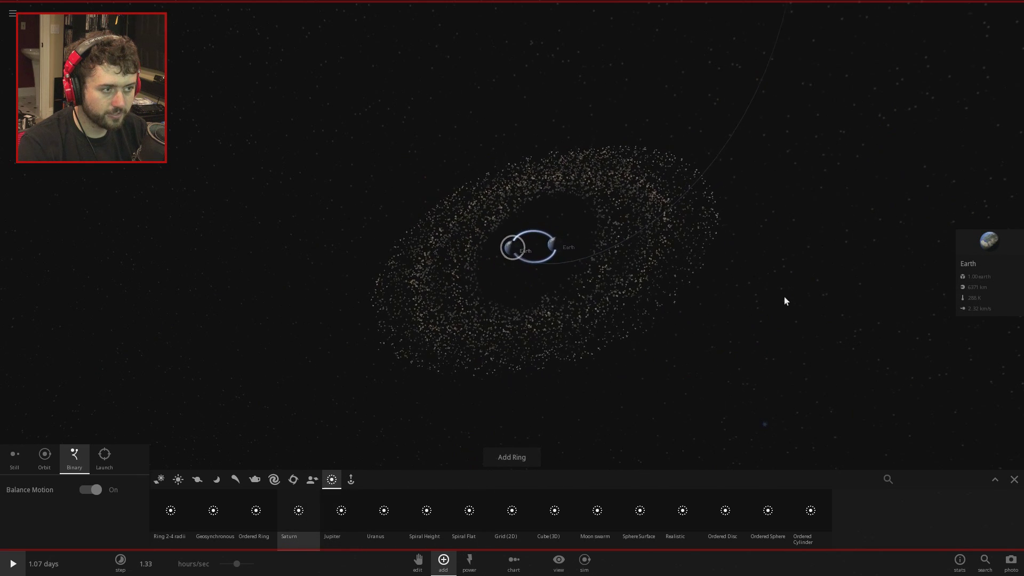
{"action": "left_click", "coordinate": [12, 566]}
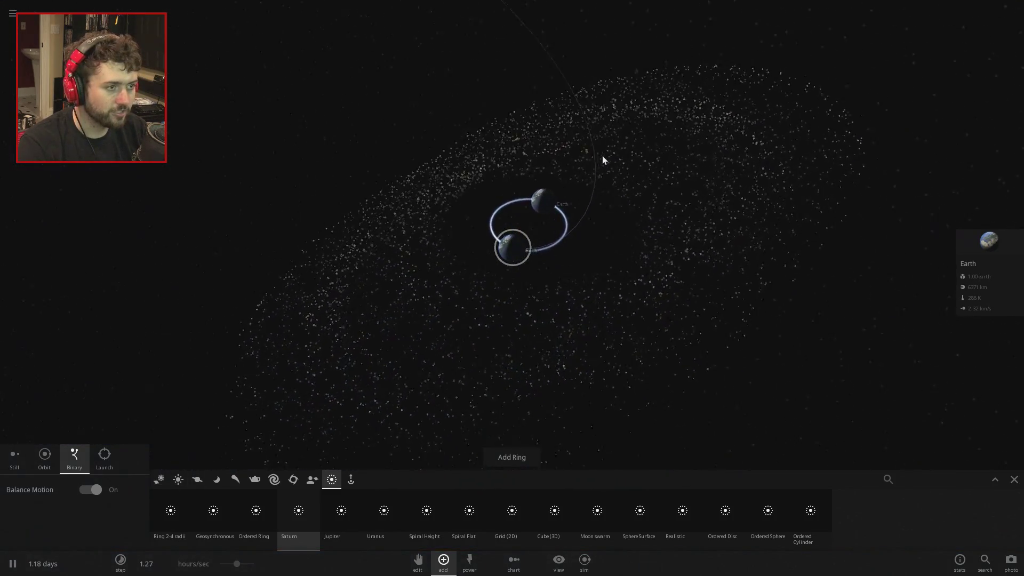
- Watch the ring particles spread around the two Earths from several angles and distances
{"action": "left_click_drag", "start_coordinate": [603, 155], "coordinate": [574, 143]}
{"action": "scroll", "coordinate": [573, 213], "scroll_direction": "up", "scroll_amount": 3}
{"action": "left_click_drag", "start_coordinate": [570, 245], "coordinate": [543, 210]}
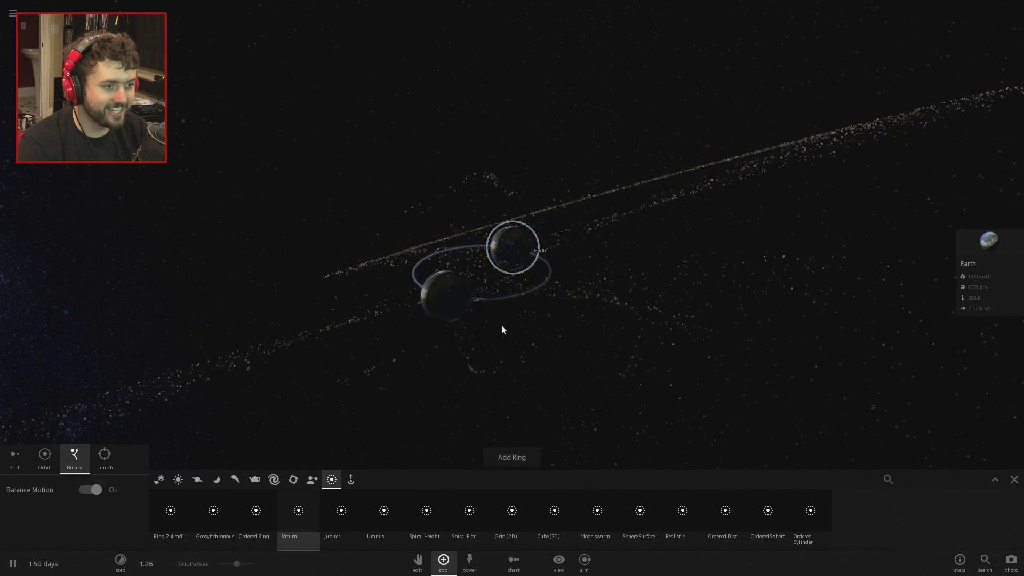
{"action": "left_click_drag", "start_coordinate": [501, 330], "coordinate": [526, 354]}
{"action": "scroll", "coordinate": [522, 385], "scroll_direction": "down", "scroll_amount": 5}
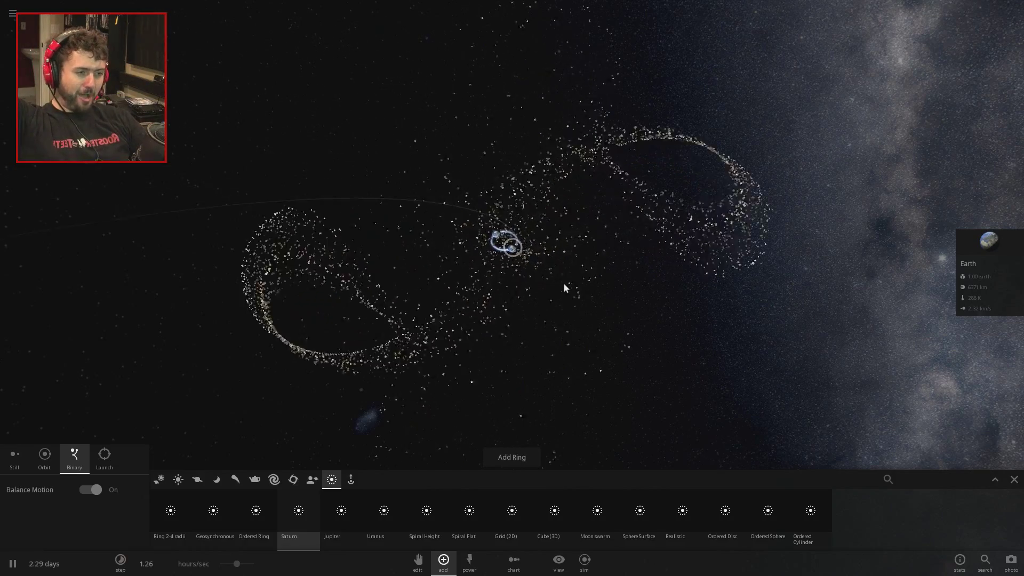
- Examine the selected Earth's surface, its companion and the surrounding ring particles up close
{"action": "scroll", "coordinate": [562, 298], "scroll_direction": "up", "scroll_amount": 5}
{"action": "left_click_drag", "start_coordinate": [560, 308], "coordinate": [529, 280]}
{"action": "scroll", "coordinate": [499, 251], "scroll_direction": "up", "scroll_amount": 8}
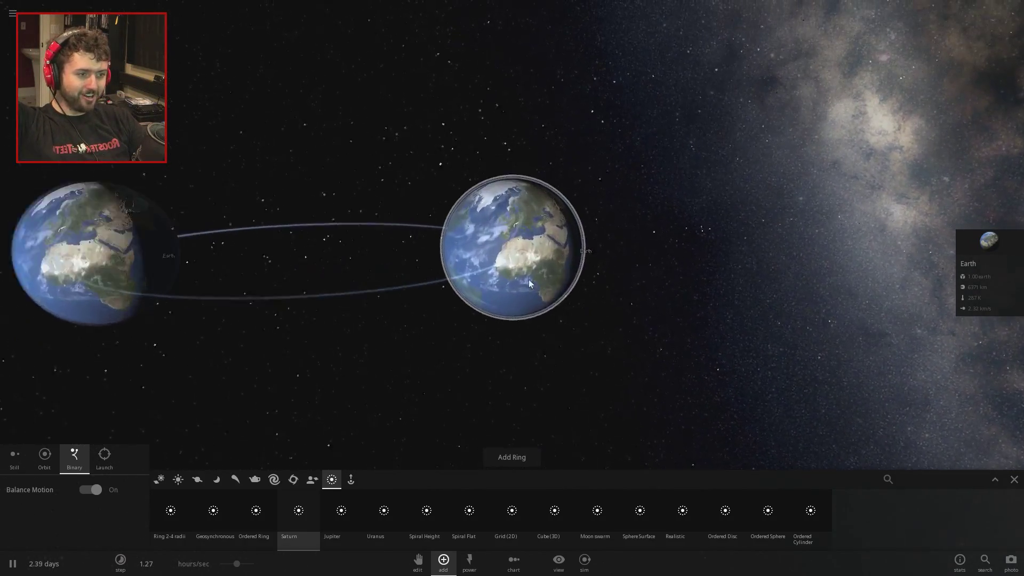
{"action": "scroll", "coordinate": [534, 293], "scroll_direction": "up", "scroll_amount": 10}
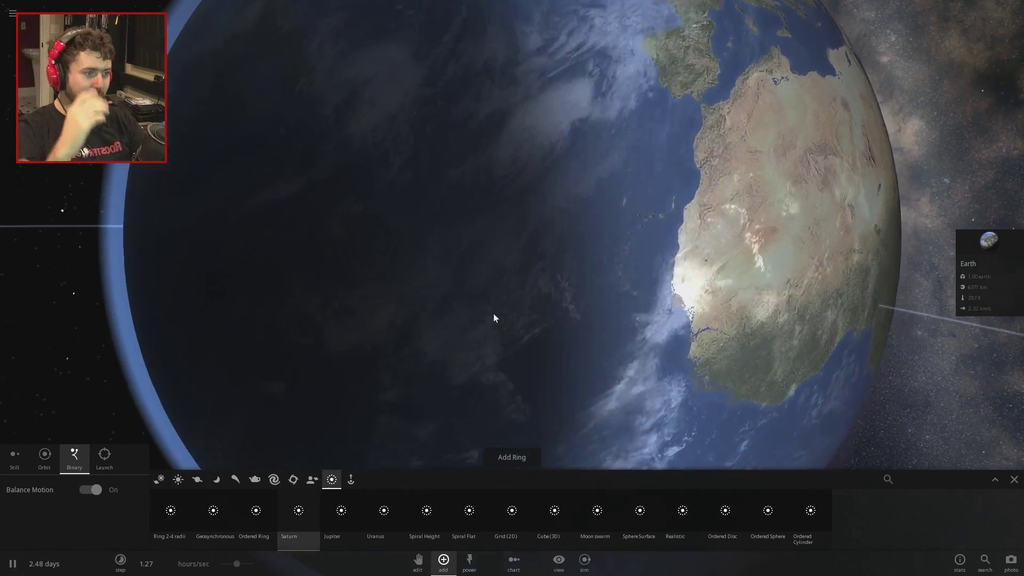
{"action": "scroll", "coordinate": [480, 315], "scroll_direction": "down", "scroll_amount": 5}
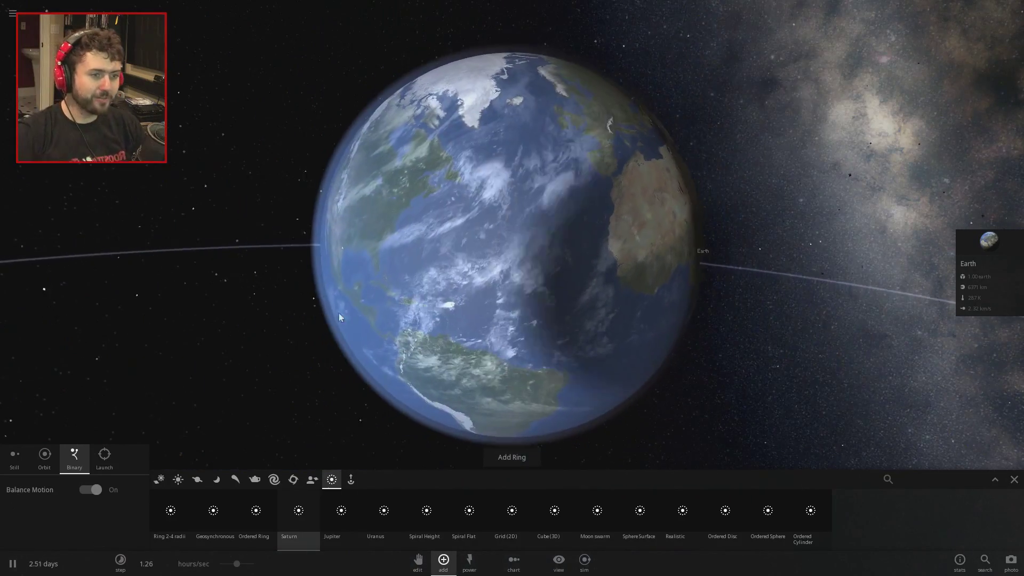
{"action": "left_click_drag", "start_coordinate": [338, 313], "coordinate": [792, 277]}
{"action": "scroll", "coordinate": [667, 341], "scroll_direction": "up", "scroll_amount": 4}
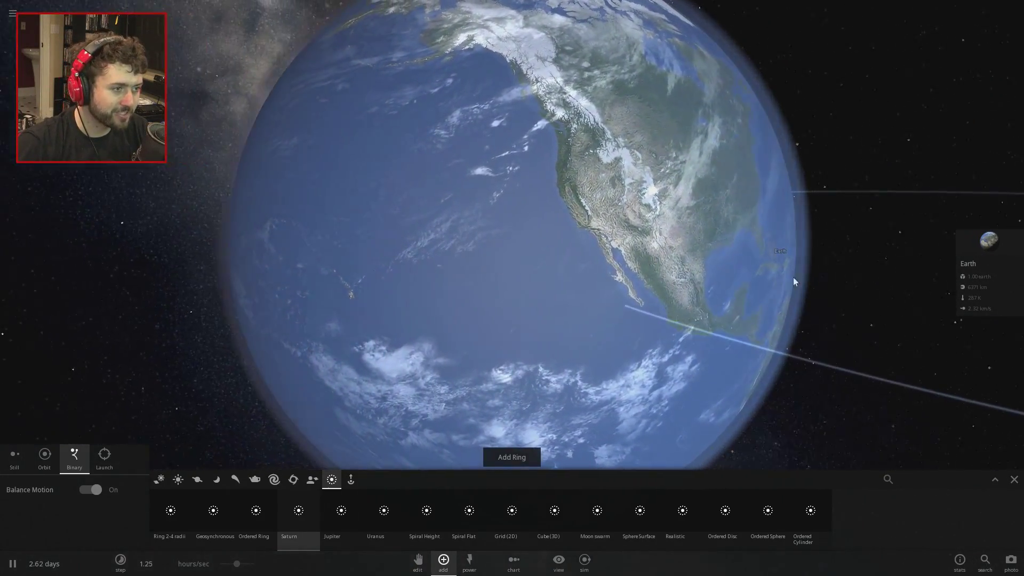
{"action": "scroll", "coordinate": [530, 294], "scroll_direction": "down", "scroll_amount": 6}
{"action": "left_click_drag", "start_coordinate": [530, 294], "coordinate": [734, 269]}
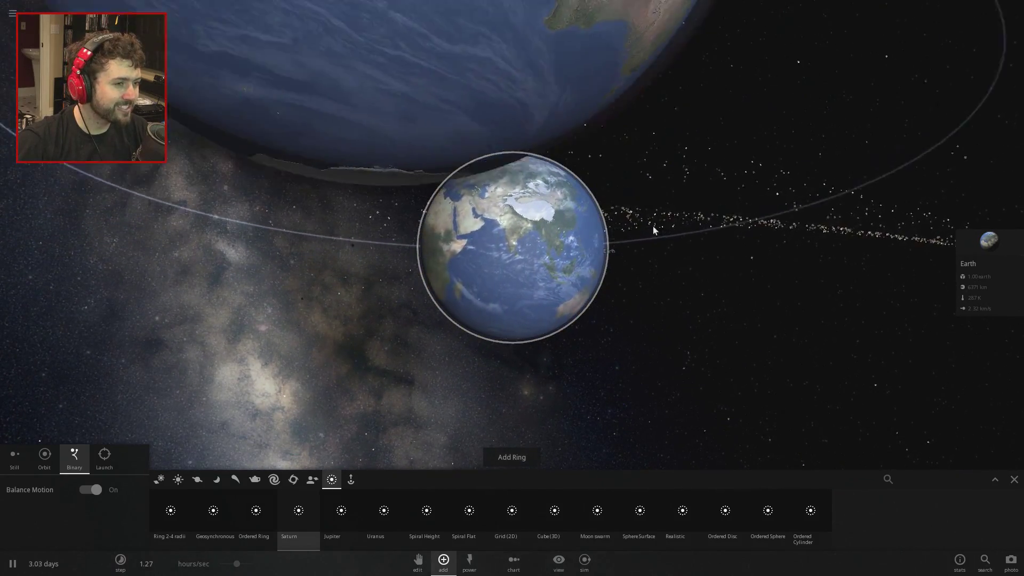
- View the whole pattern of ring debris around the binary Earths from far away and from above
{"action": "mouse_move", "coordinate": [652, 226]}
{"action": "left_mouse_down"}
{"action": "mouse_move", "coordinate": [485, 286]}
{"action": "mouse_move", "coordinate": [725, 316]}
{"action": "mouse_move", "coordinate": [791, 243]}
{"action": "mouse_move", "coordinate": [470, 189]}
{"action": "mouse_move", "coordinate": [587, 284]}
{"action": "mouse_move", "coordinate": [680, 308]}
{"action": "mouse_move", "coordinate": [651, 336]}
{"action": "mouse_move", "coordinate": [531, 308]}
{"action": "mouse_move", "coordinate": [331, 286]}
{"action": "mouse_move", "coordinate": [453, 450]}
{"action": "left_mouse_up"}
{"action": "scroll", "coordinate": [452, 450], "scroll_direction": "down", "scroll_amount": 6}
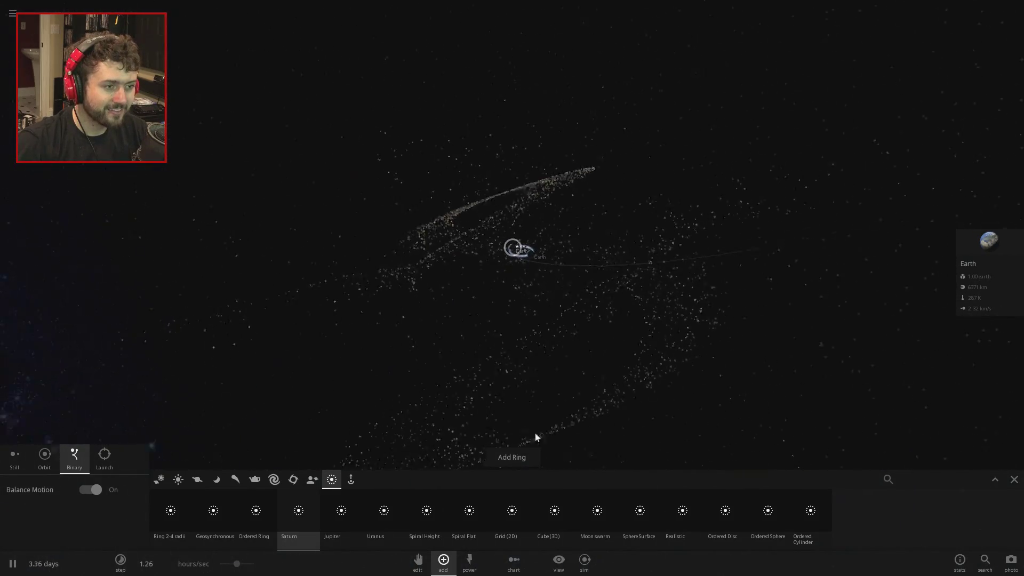
{"action": "left_click_drag", "start_coordinate": [535, 436], "coordinate": [497, 344]}
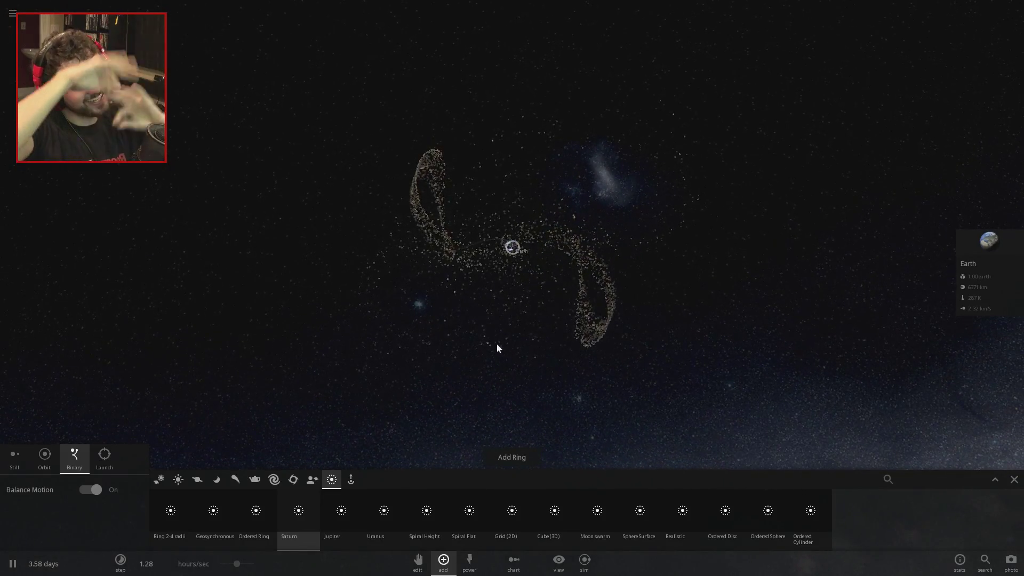
{"action": "scroll", "coordinate": [497, 348], "scroll_direction": "up", "scroll_amount": 10}
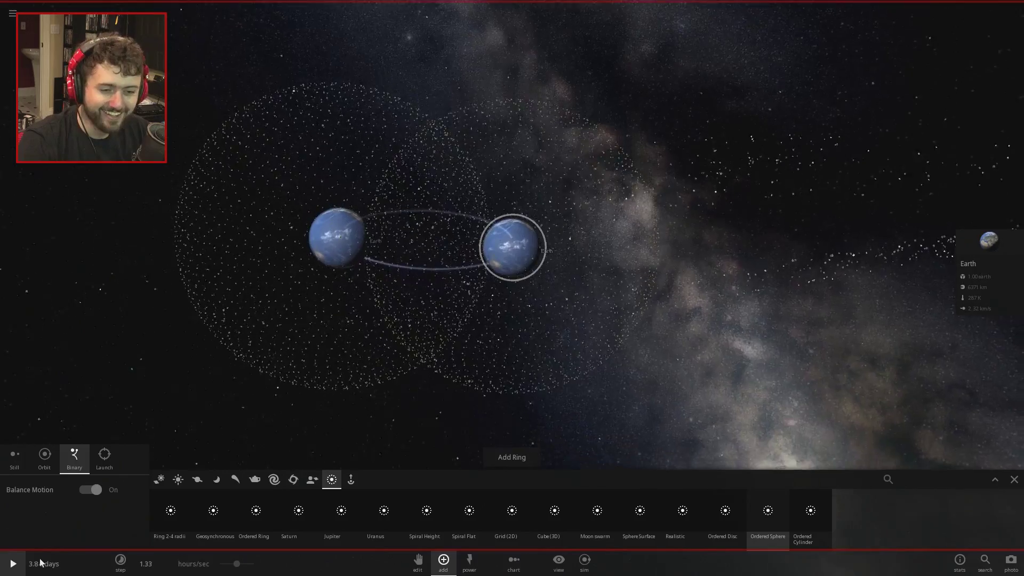
- Run the simulation with the ordered particle spheres in place around both Earths of the binary pair
{"action": "left_click", "coordinate": [13, 563]}
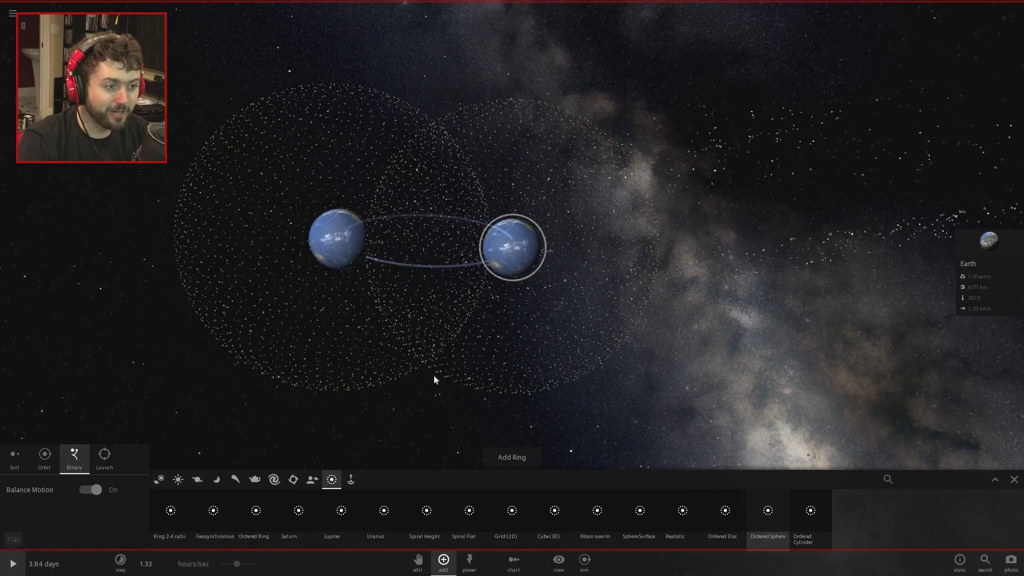
{"action": "left_click_drag", "start_coordinate": [434, 379], "coordinate": [457, 358]}
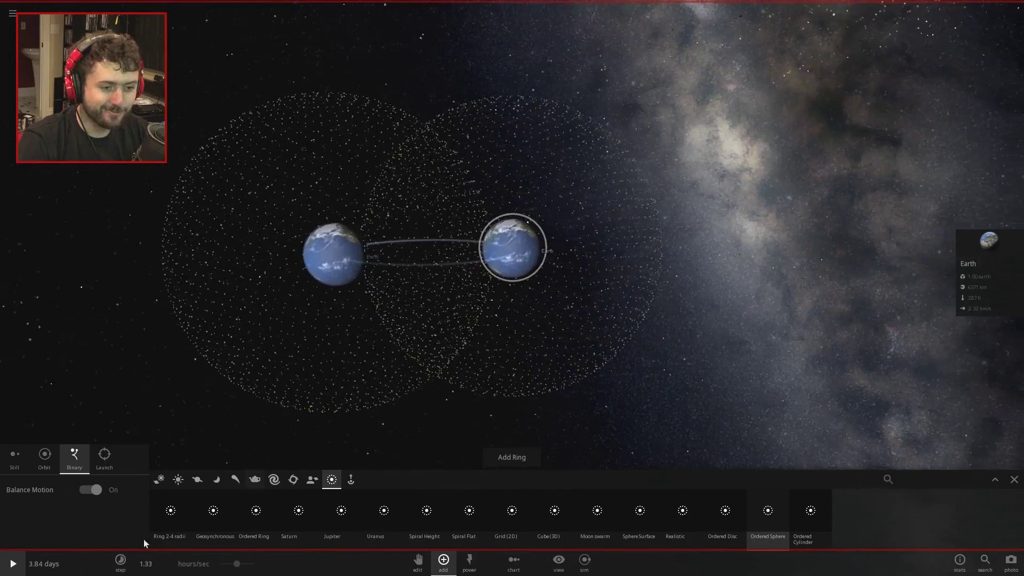
{"action": "left_click", "coordinate": [16, 567]}
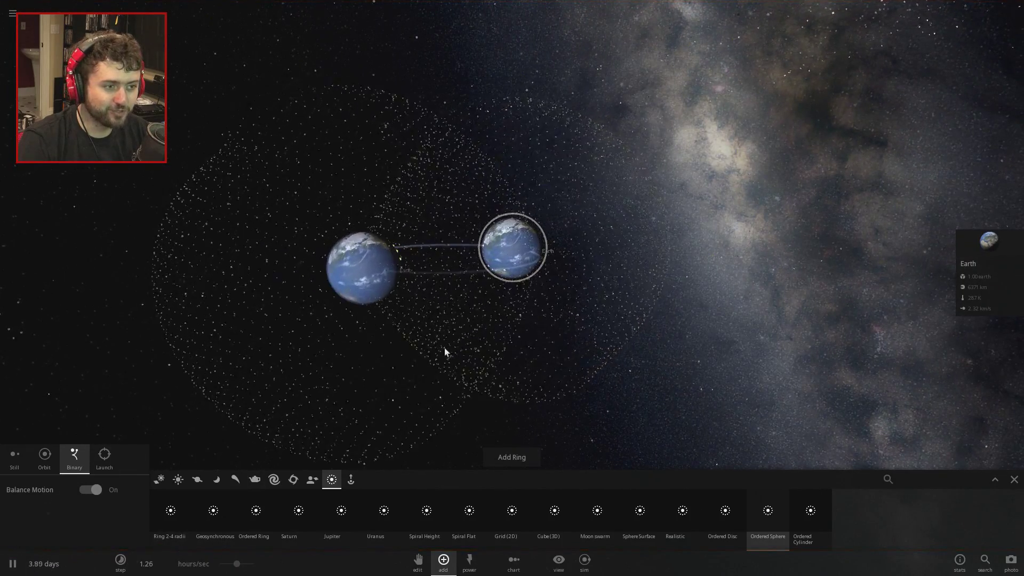
- Examine how the particles of the two spheres spread around the binary Earths, from several angles and distances
{"action": "left_click_drag", "start_coordinate": [687, 357], "coordinate": [734, 434]}
{"action": "scroll", "coordinate": [734, 433], "scroll_direction": "down", "scroll_amount": 4}
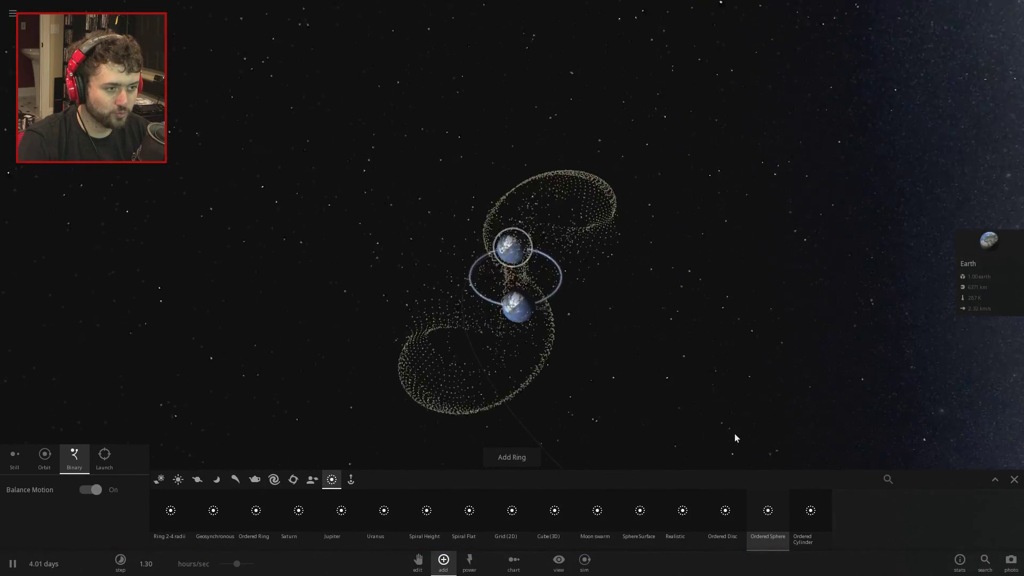
{"action": "left_click_drag", "start_coordinate": [424, 364], "coordinate": [554, 235]}
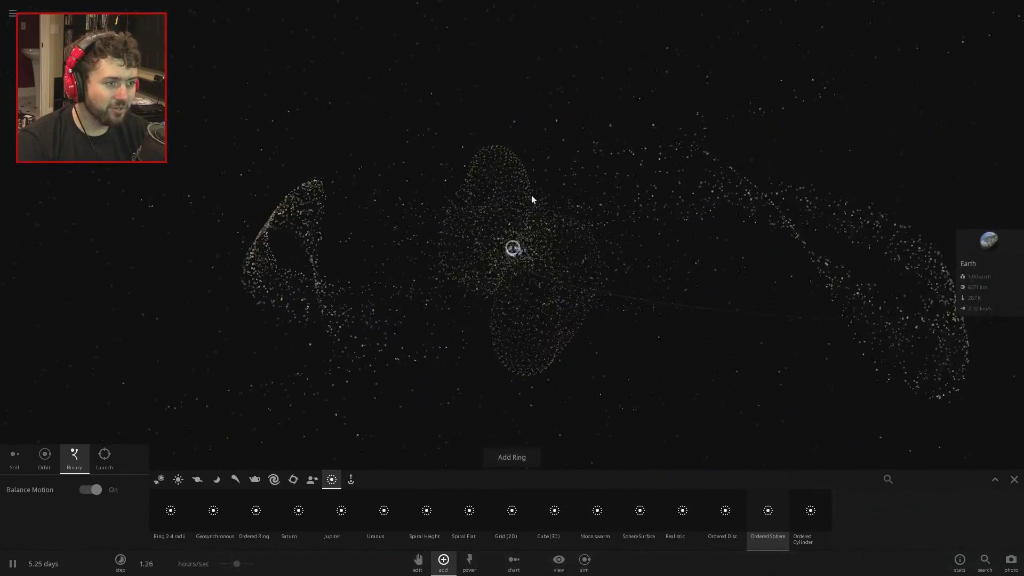
{"action": "left_click_drag", "start_coordinate": [532, 200], "coordinate": [522, 315]}
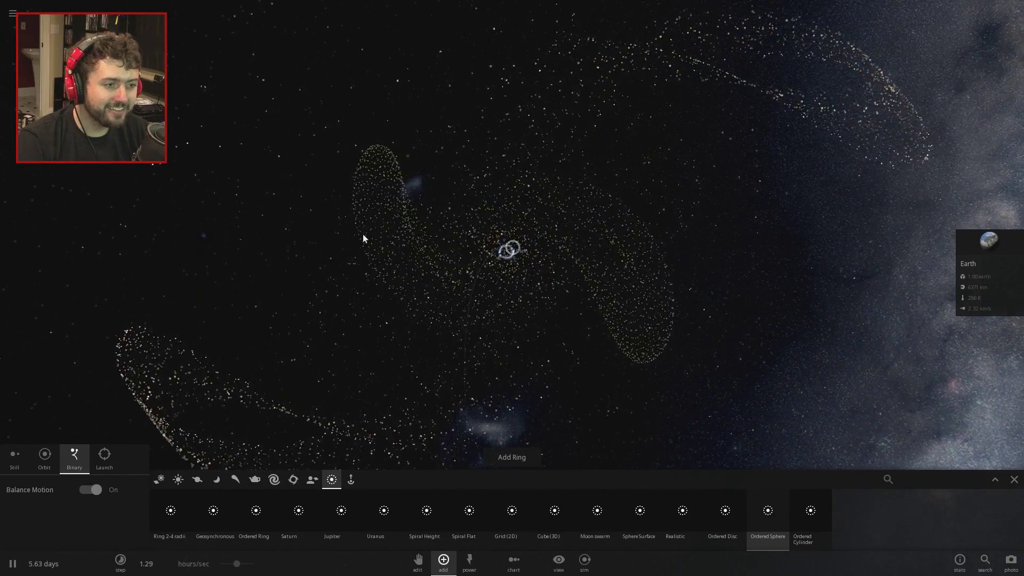
{"action": "scroll", "coordinate": [675, 335], "scroll_direction": "down", "scroll_amount": 5}
{"action": "left_click_drag", "start_coordinate": [673, 338], "coordinate": [700, 347]}
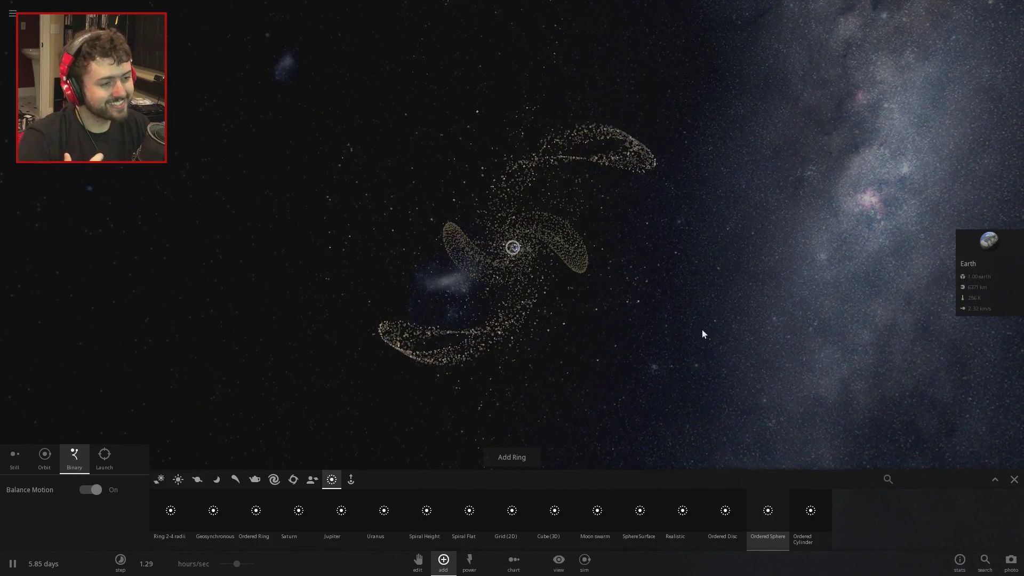
{"action": "left_click_drag", "start_coordinate": [701, 330], "coordinate": [515, 236]}
{"action": "scroll", "coordinate": [516, 234], "scroll_direction": "up", "scroll_amount": 4}
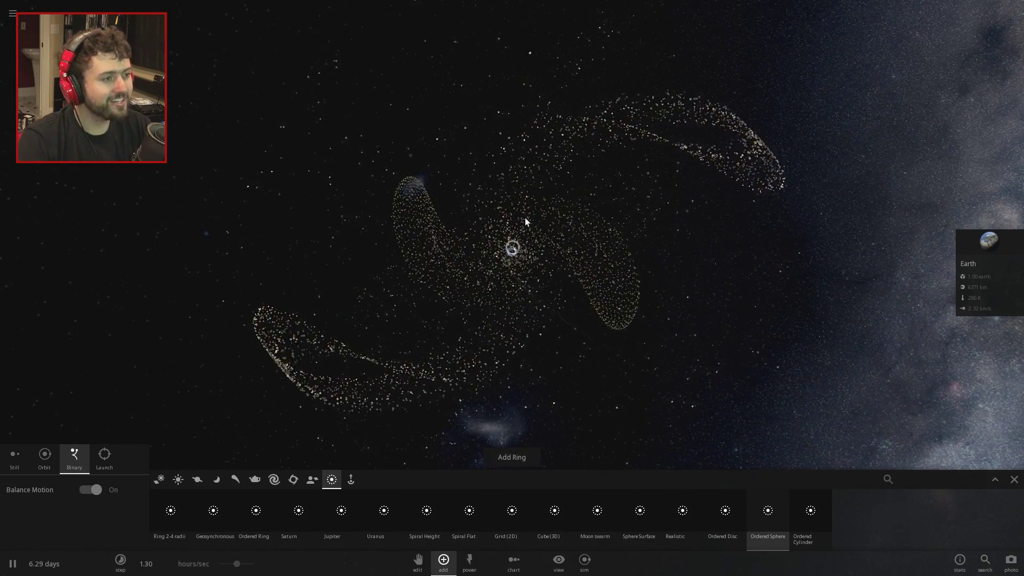
{"action": "left_click_drag", "start_coordinate": [524, 218], "coordinate": [492, 127]}
{"action": "left_click_drag", "start_coordinate": [635, 174], "coordinate": [693, 283]}
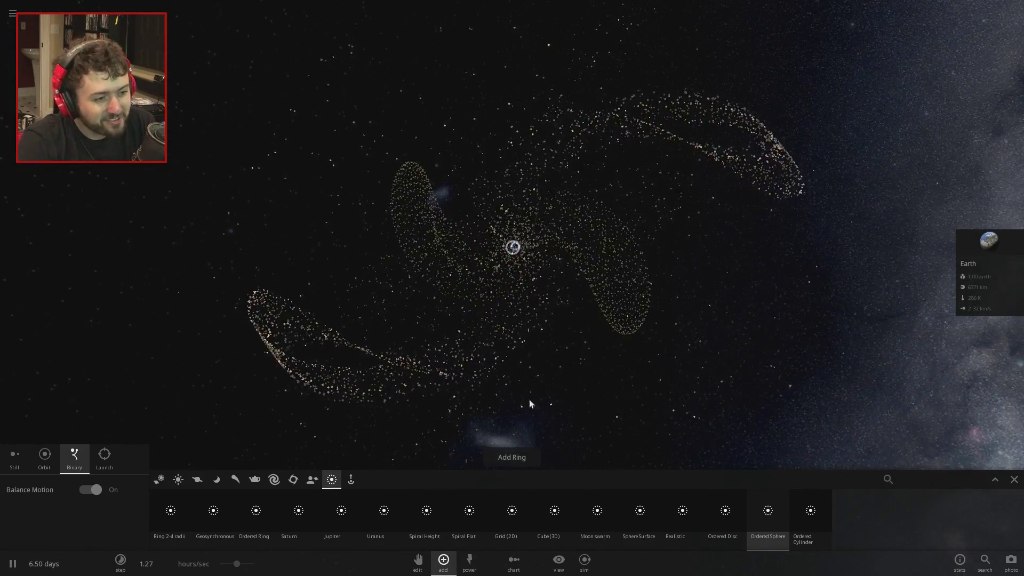